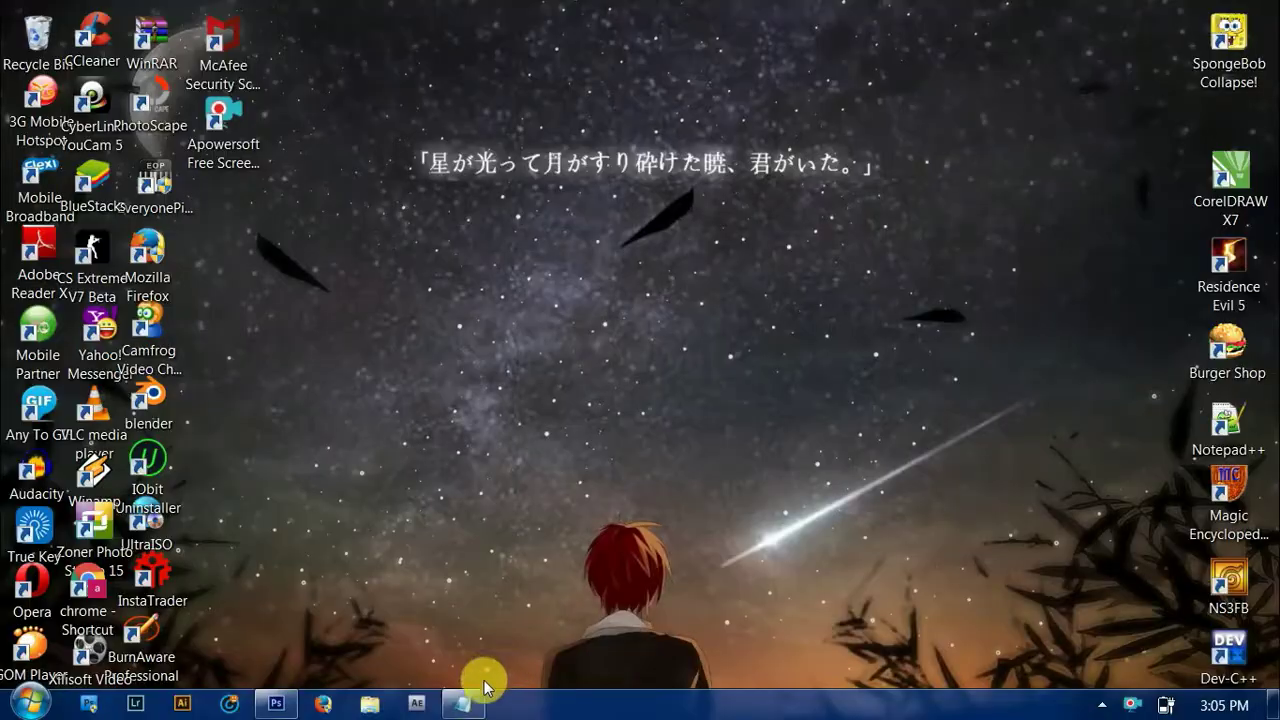
Write the Notepad intro about editing a Doctor Strange shield in Photoshop, then minimize Notepad
left_click(464, 704)
left_click(523, 269)
type("disini saya akan berbagi tutorial cara edit p")
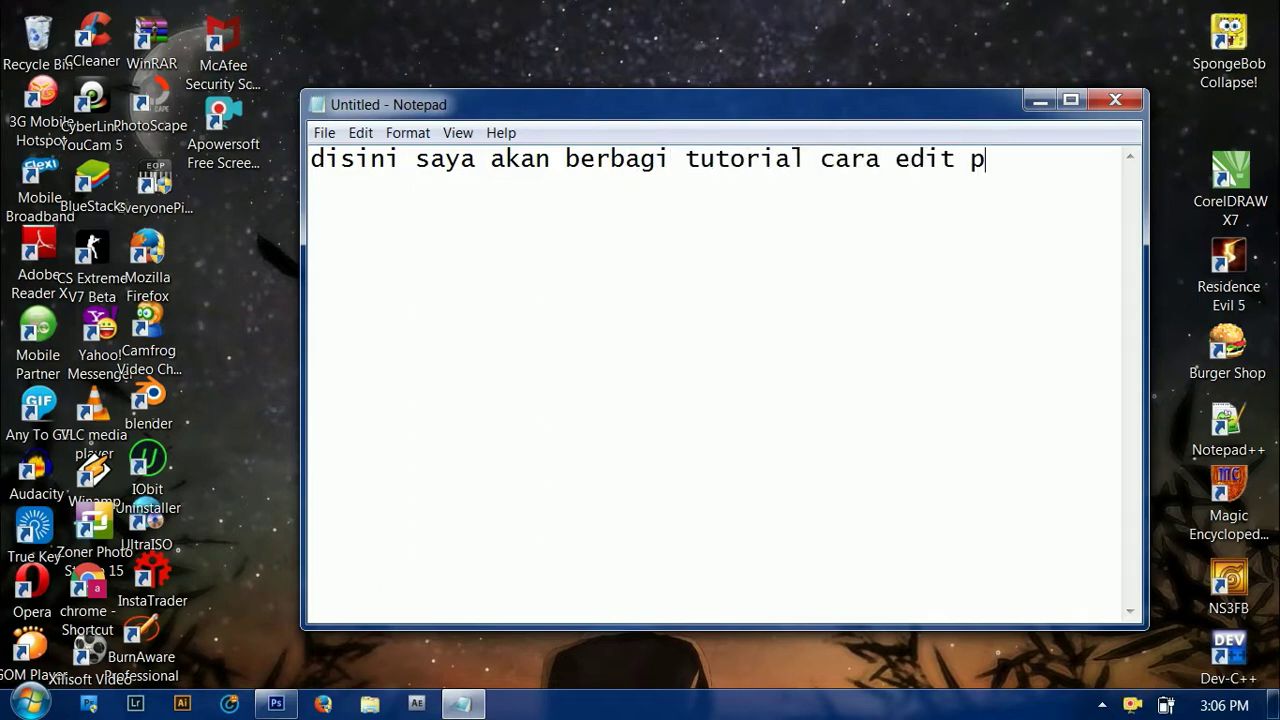
type("erisai dok")
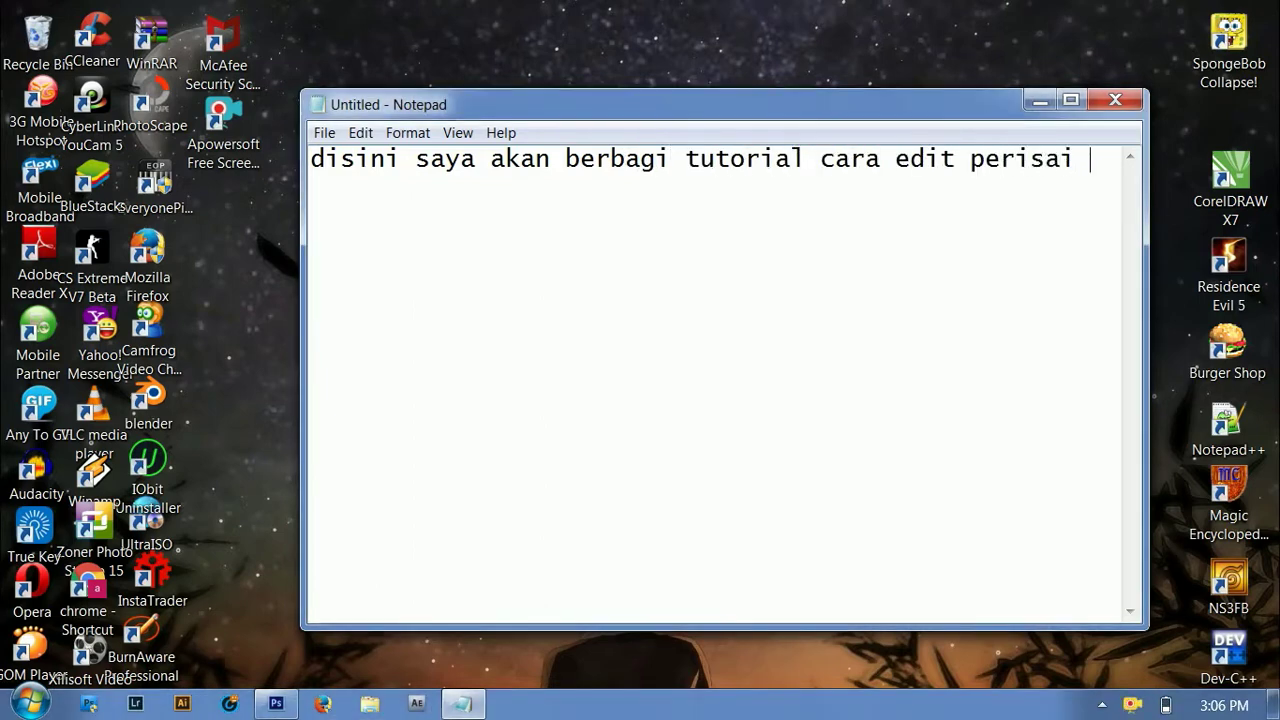
type("to")
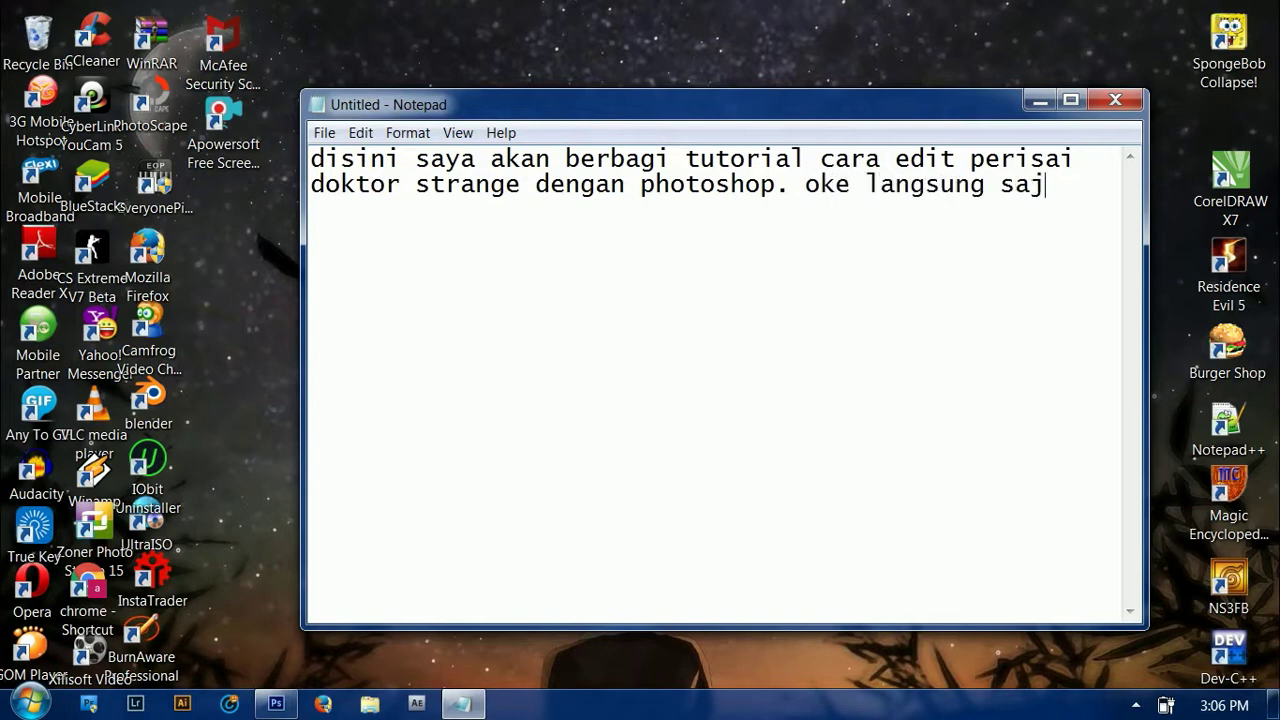
left_click(517, 263)
type("....")
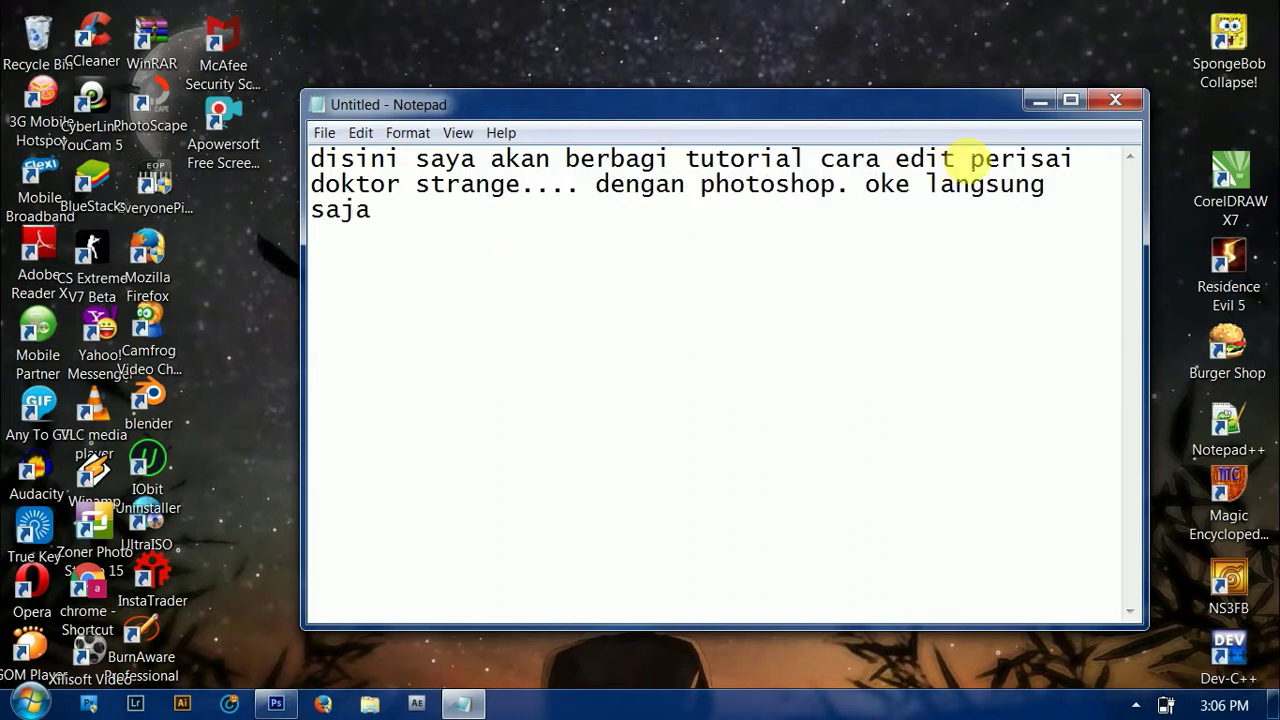
left_click(1033, 108)
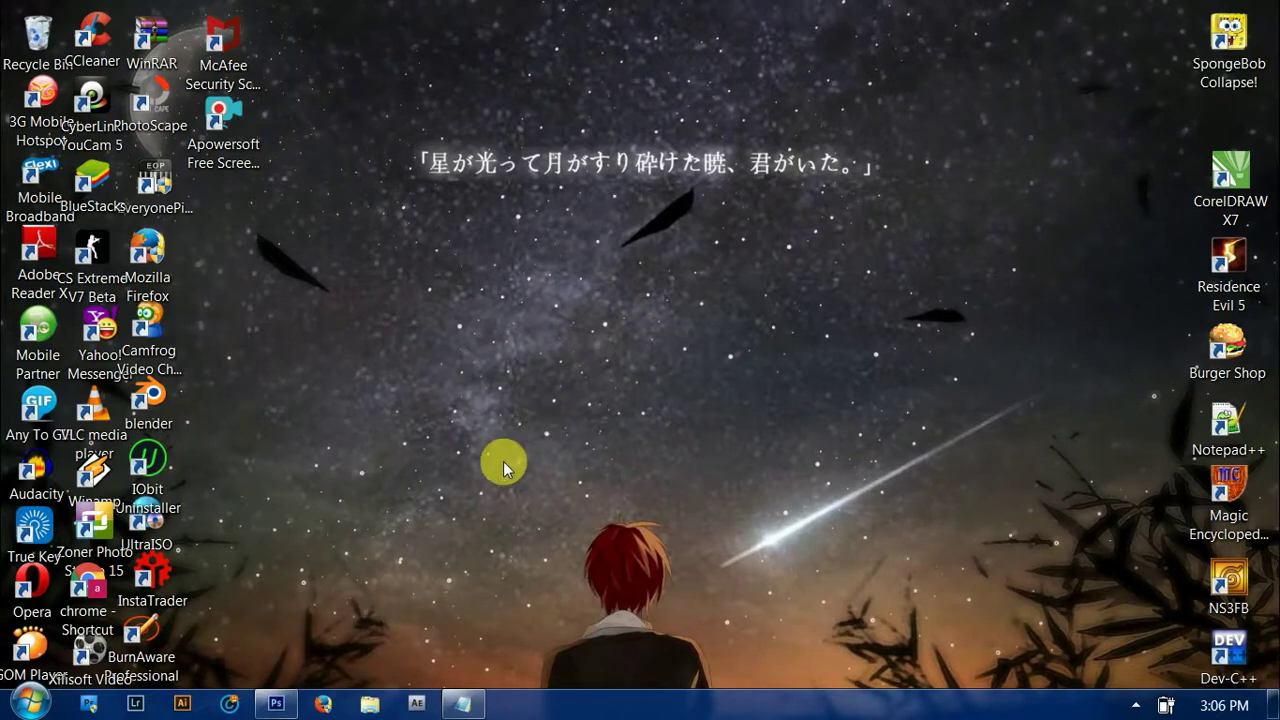
Create a new document from the International Paper A4 preset, 297 × 210 mm at 300 ppi
left_click(276, 703)
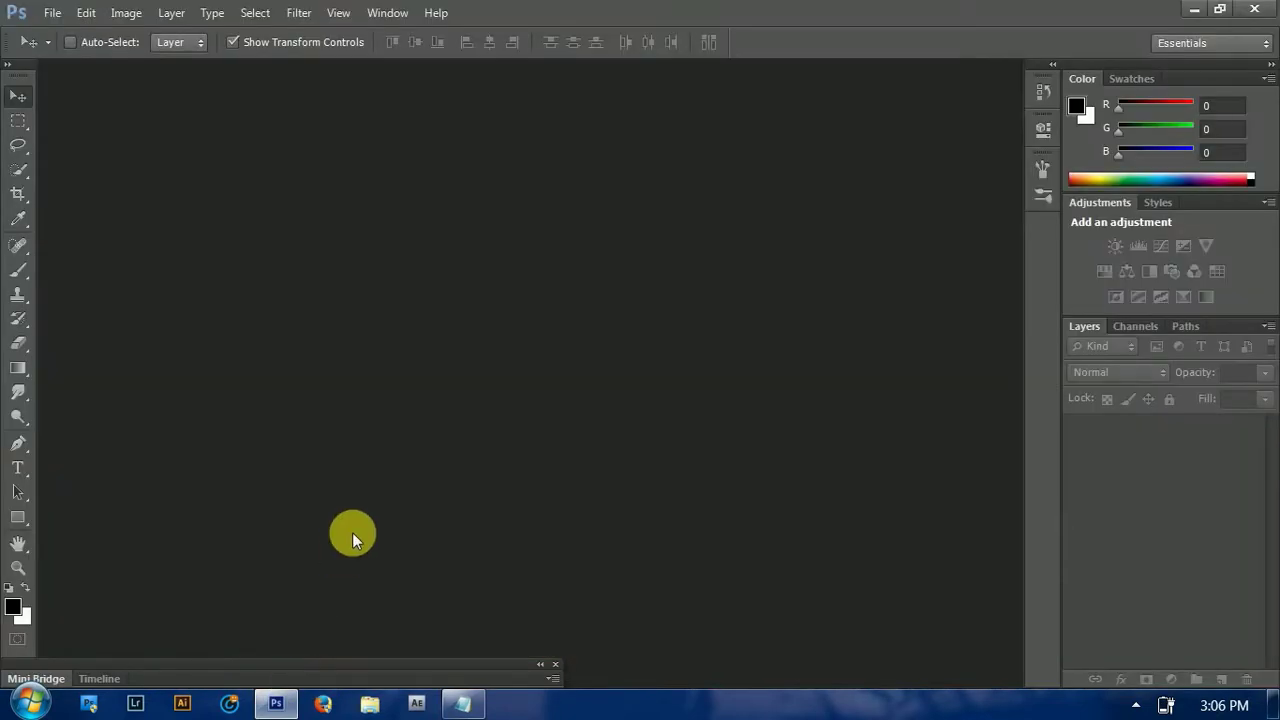
left_click(50, 12)
left_click(65, 38)
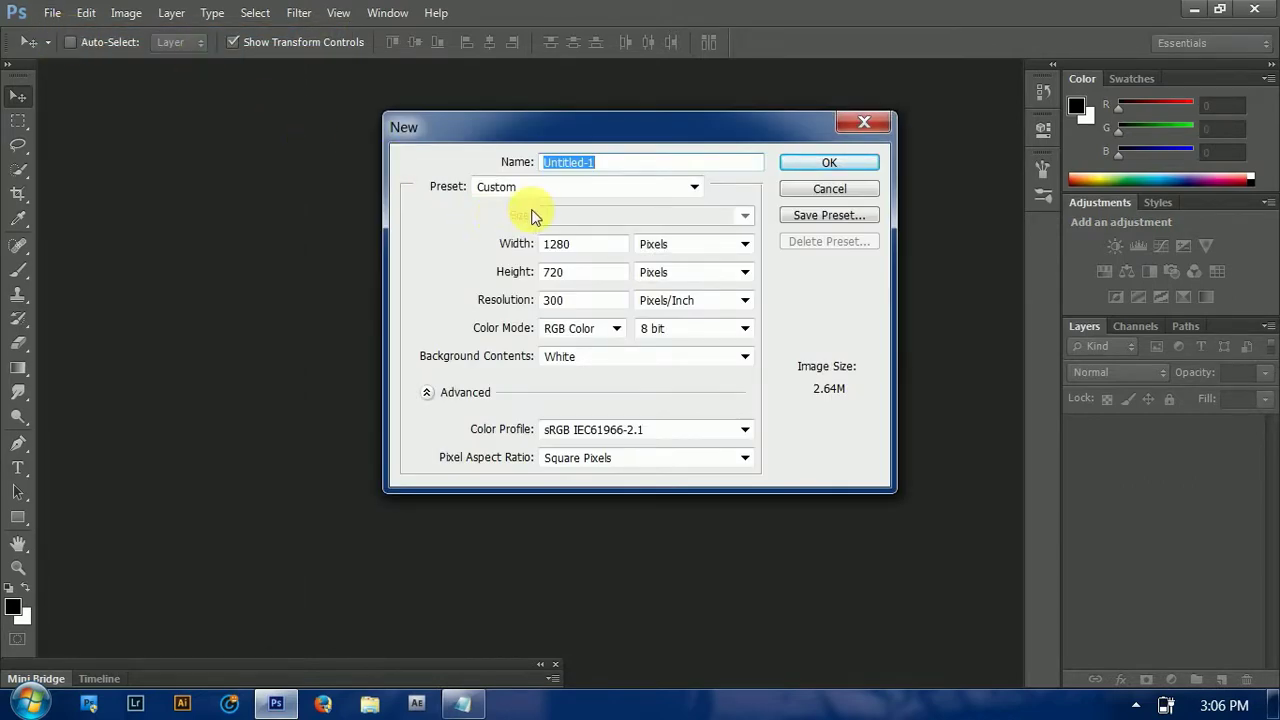
left_click(533, 188)
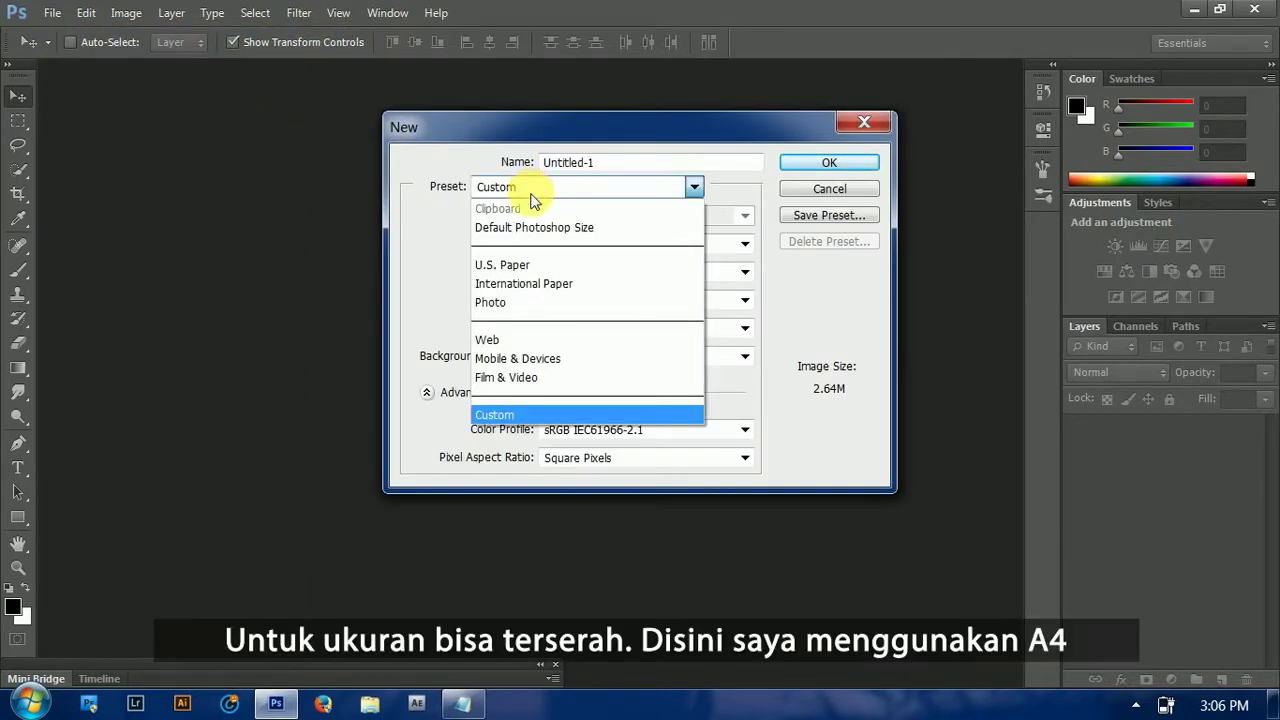
left_click(525, 283)
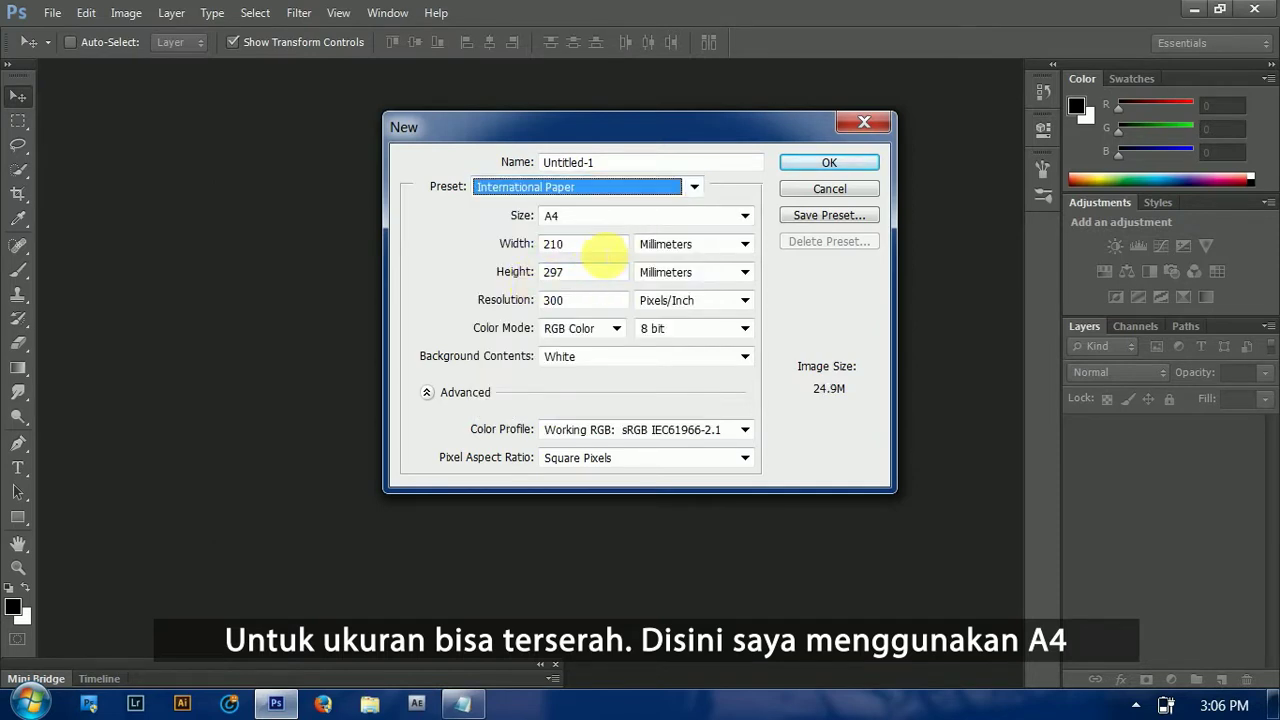
key("Tab")
type("297")
key("Tab")
type("210")
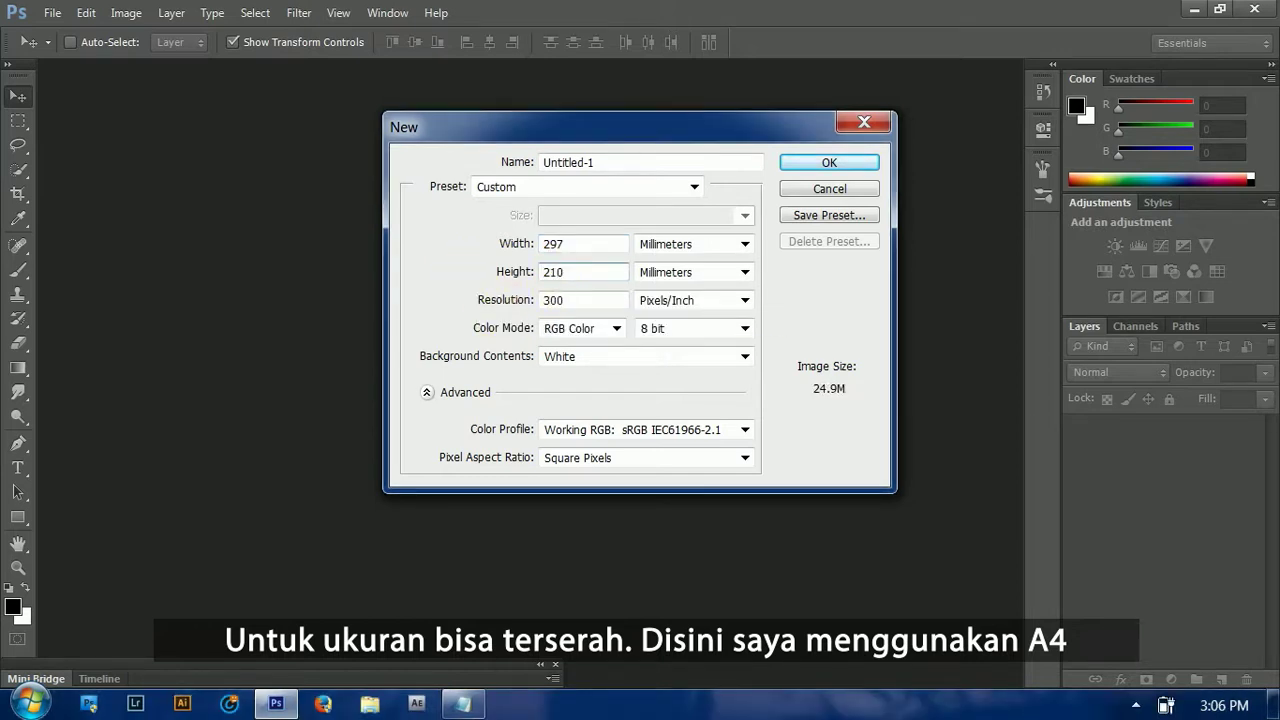
key("Return")
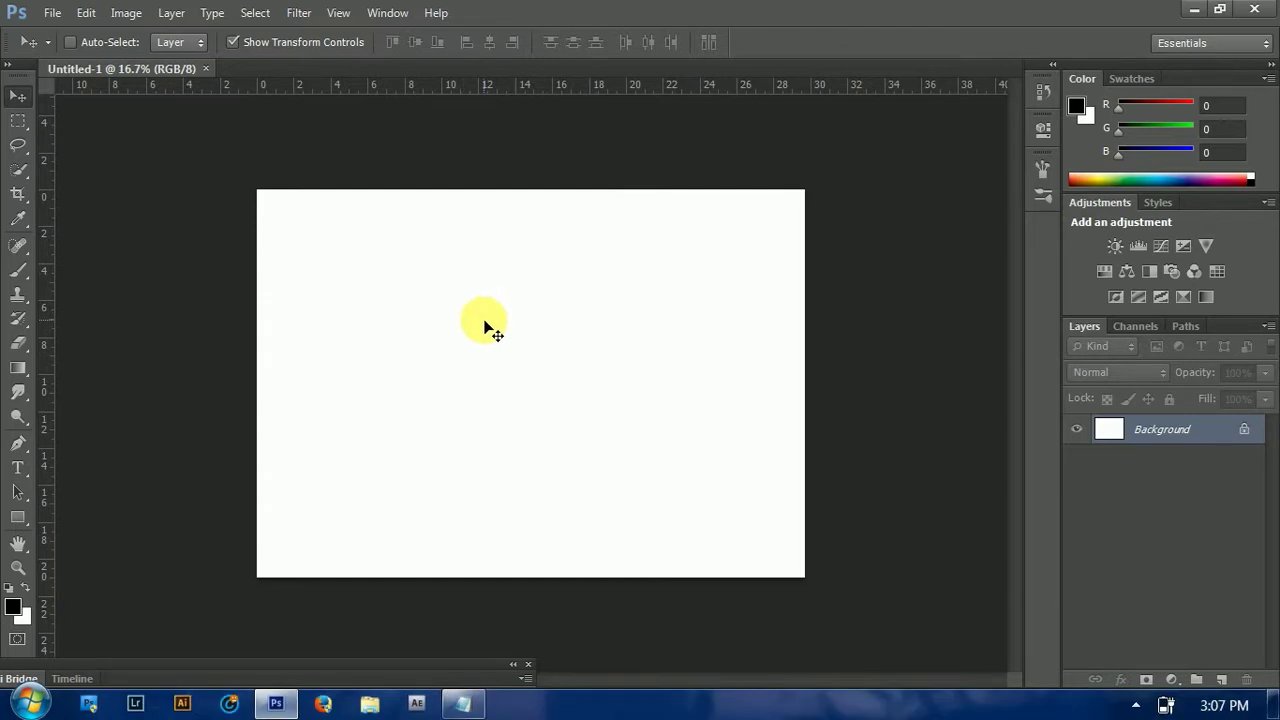
Open bbb.jpg and unlock its Background layer into Layer 0
left_click(56, 14)
left_click(60, 57)
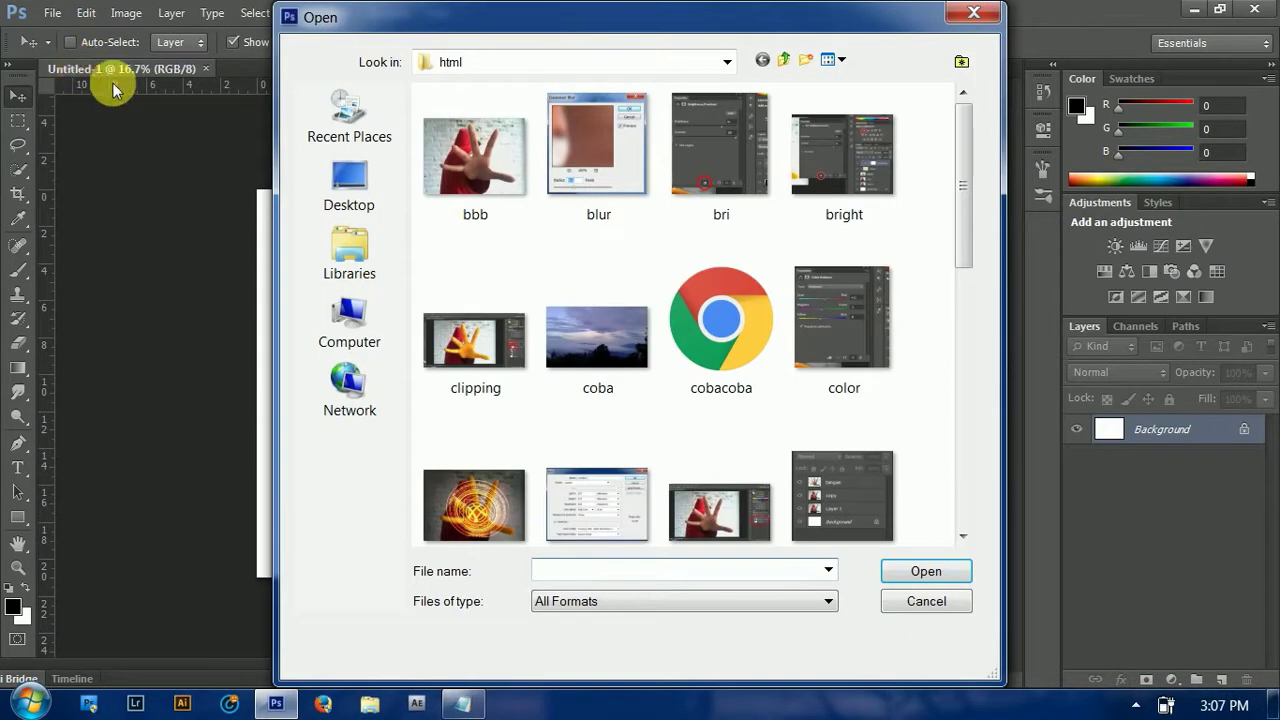
left_click(462, 168)
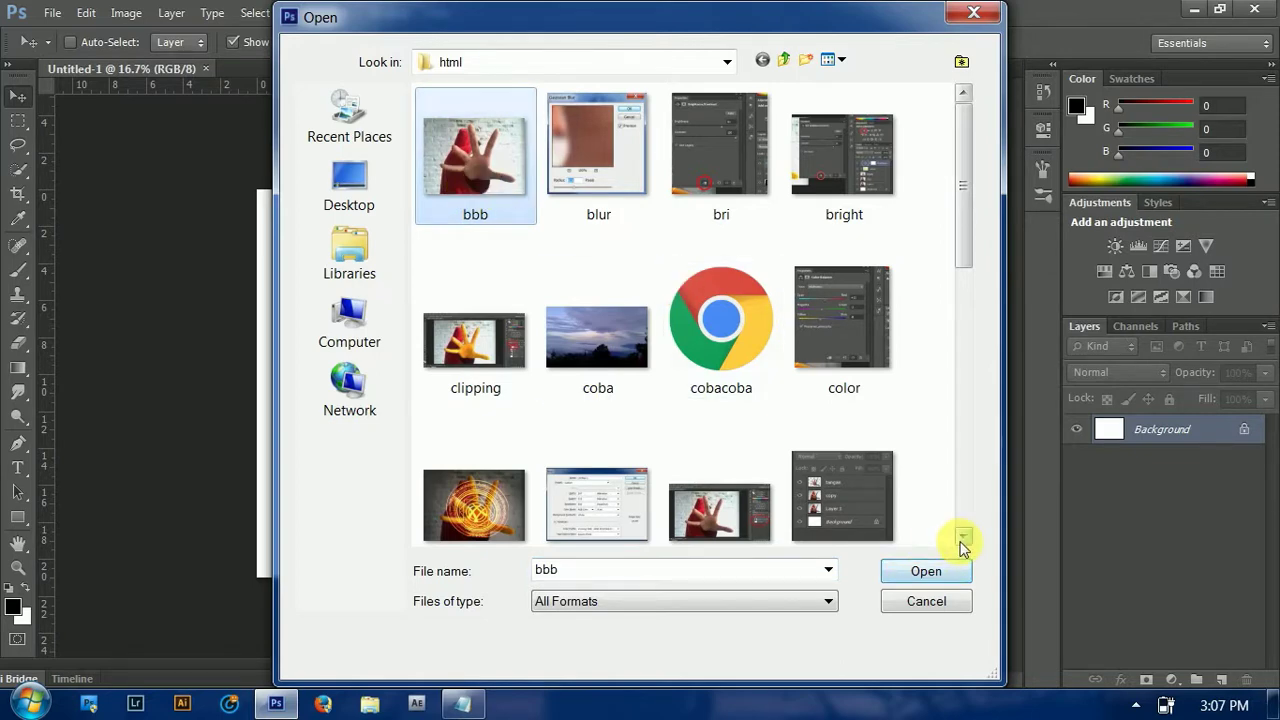
left_click(890, 572)
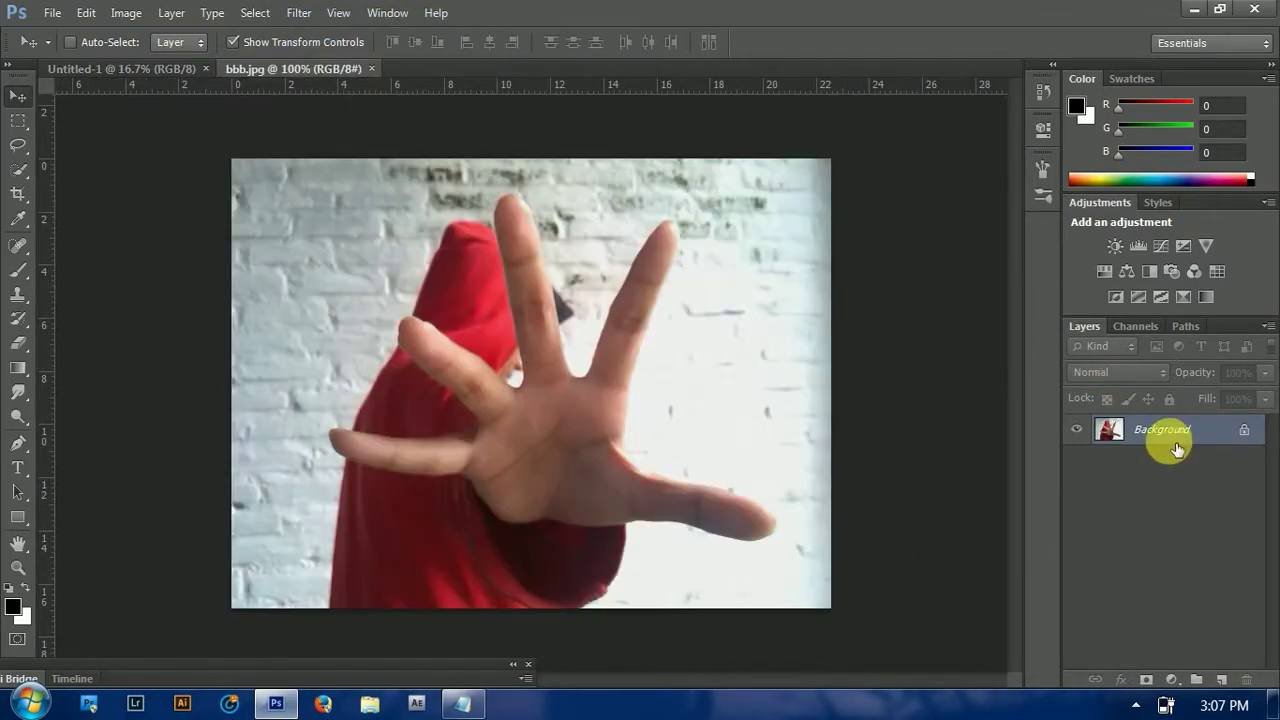
double_click(1174, 438)
key("Return")
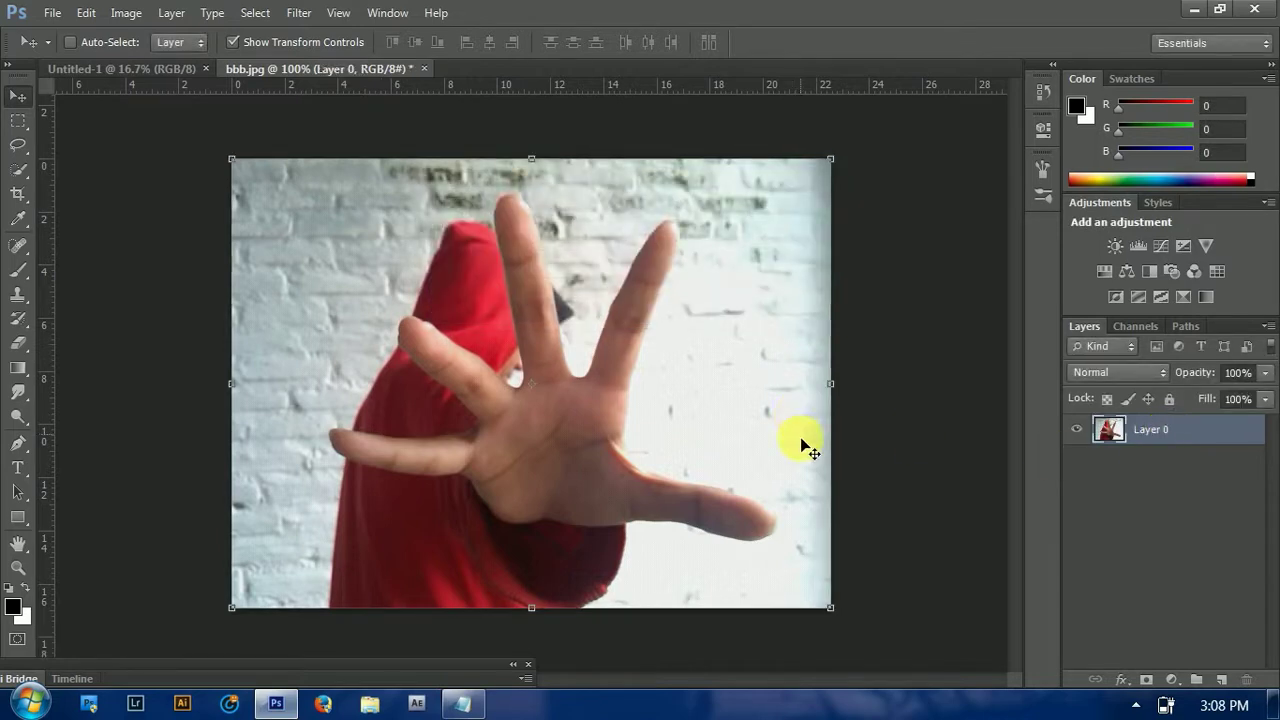
Drag the hand photo into Untitled-1 and stretch its edges to fill the canvas
mouse_move(571, 400)
left_mouse_down()
mouse_move(378, 290)
mouse_move(170, 70)
mouse_move(517, 368)
mouse_move(804, 577)
left_mouse_up()
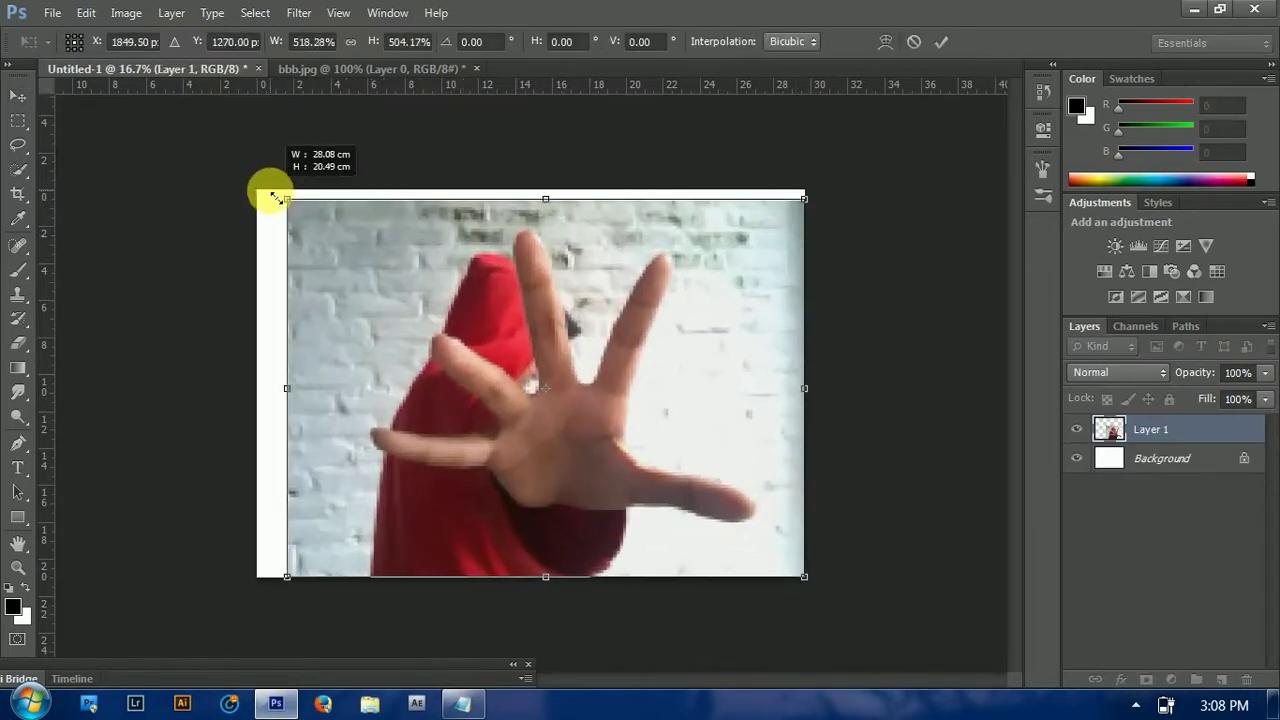
left_click_drag(460, 326, 249, 176)
key("Return")
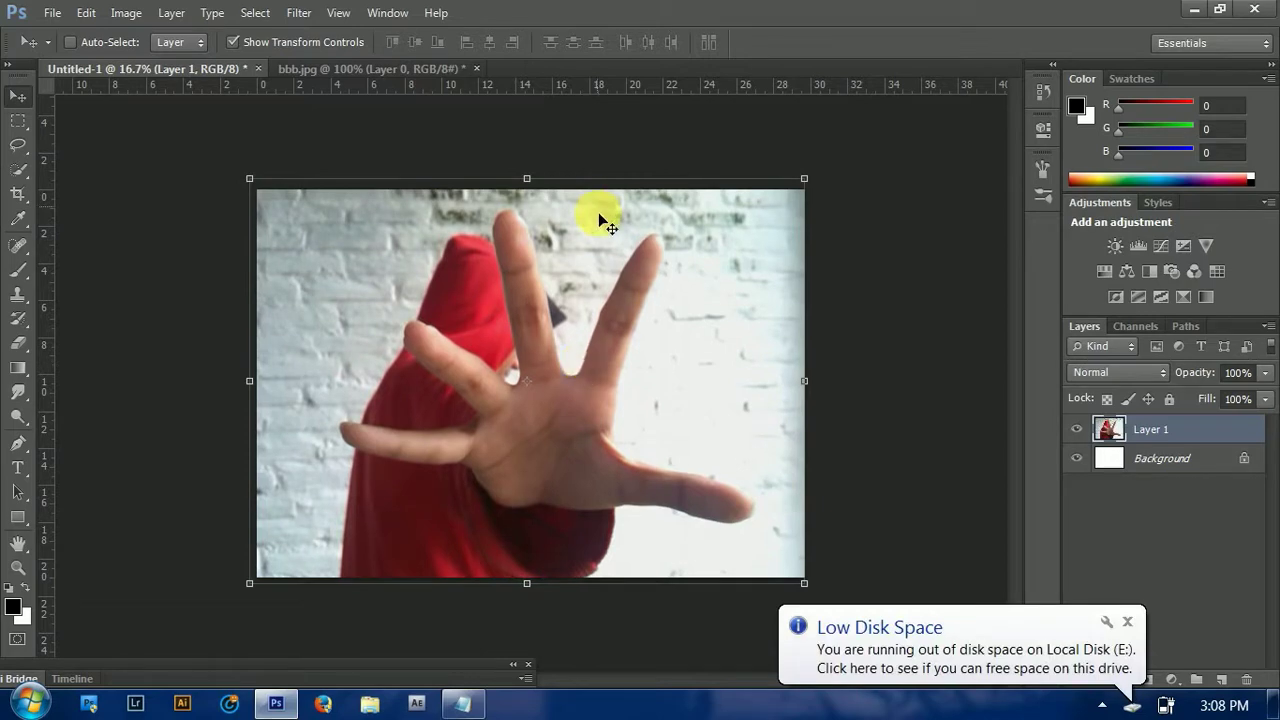
left_click_drag(527, 176, 527, 189)
left_click_drag(249, 377, 411, 488)
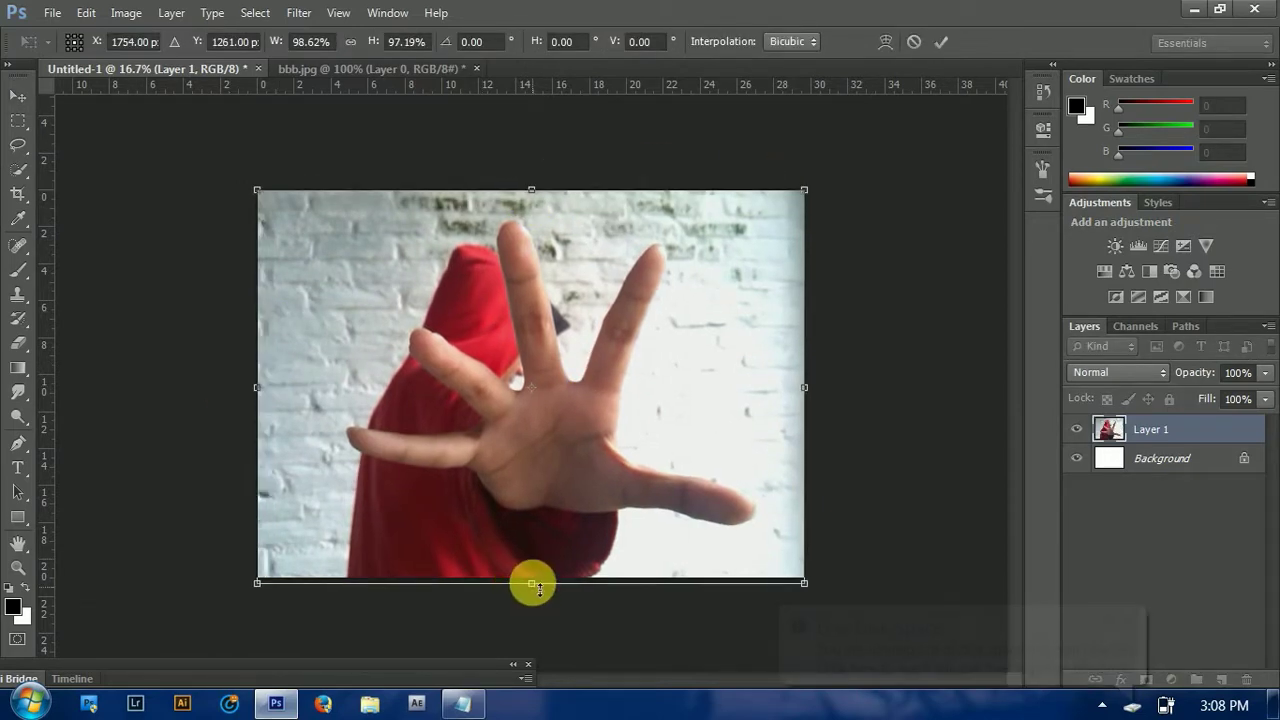
left_click_drag(531, 583, 531, 576)
key("alt+Tab")
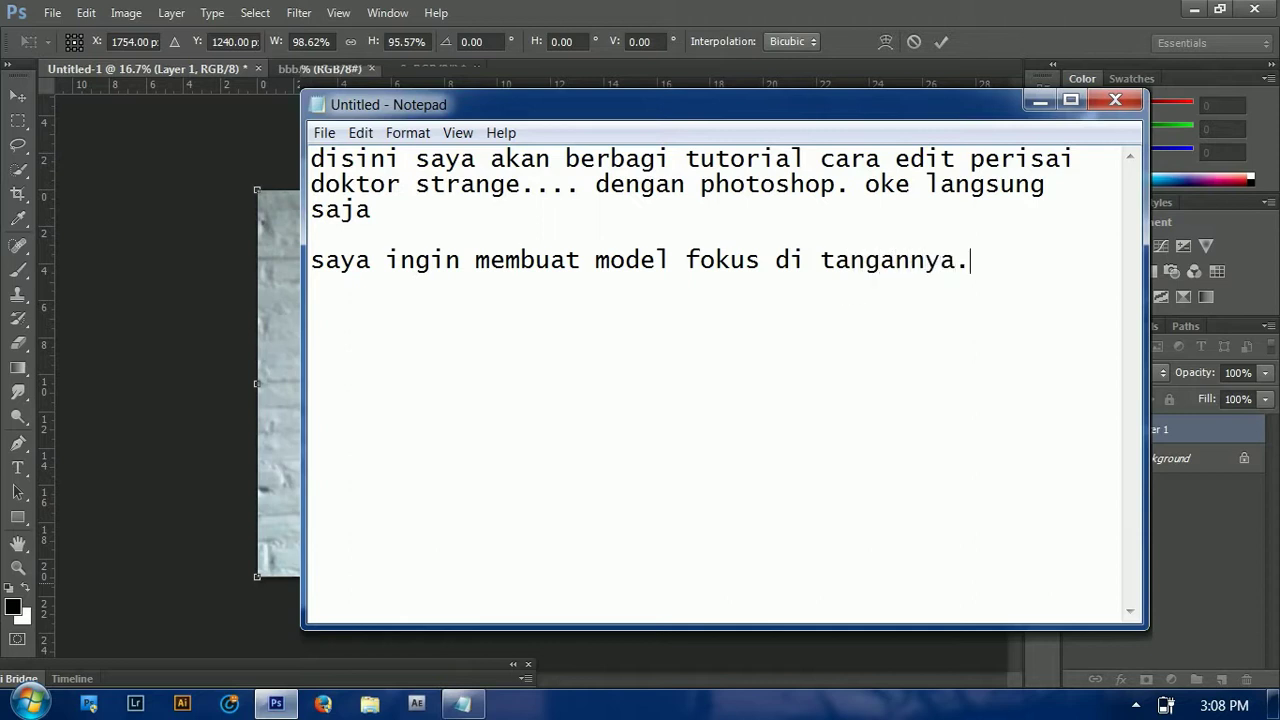
Add a Notepad line about selecting the hand and blurring the background, then return to Photoshop
type(" jadi saya akan menyeleksi tangannya dan memburamkan bac")
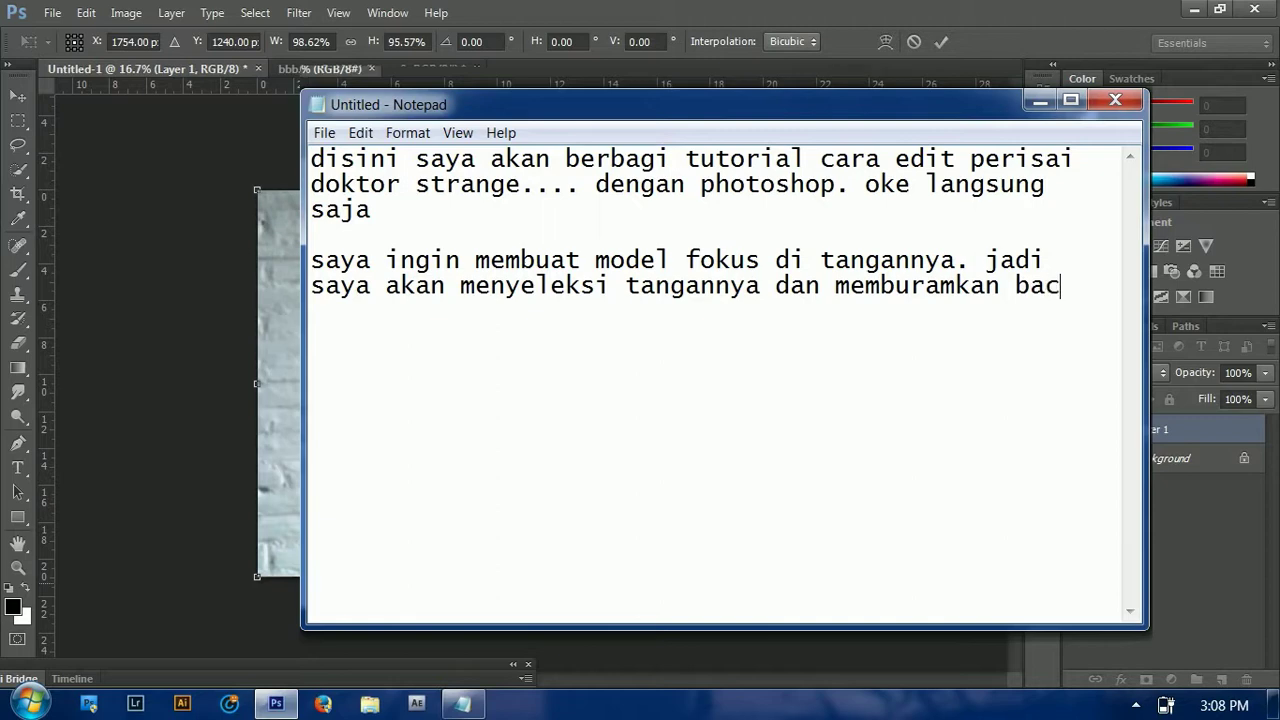
type("kgroundnya")
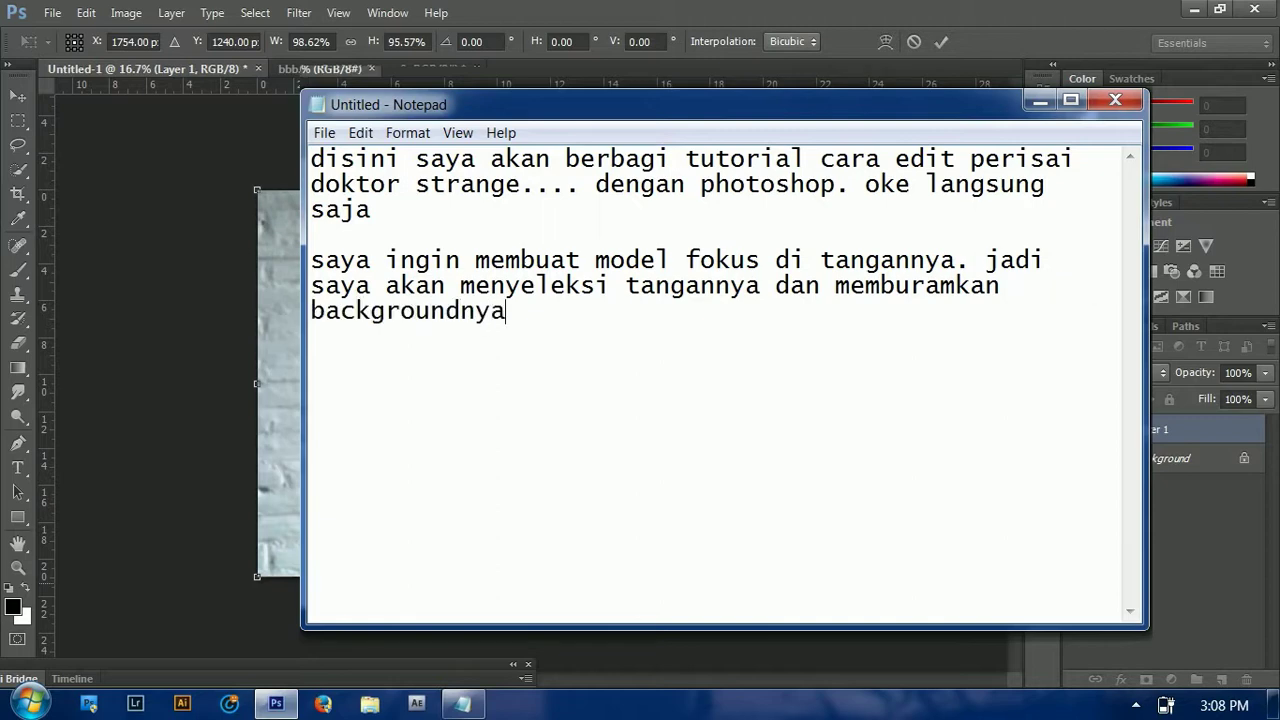
double_click(577, 383)
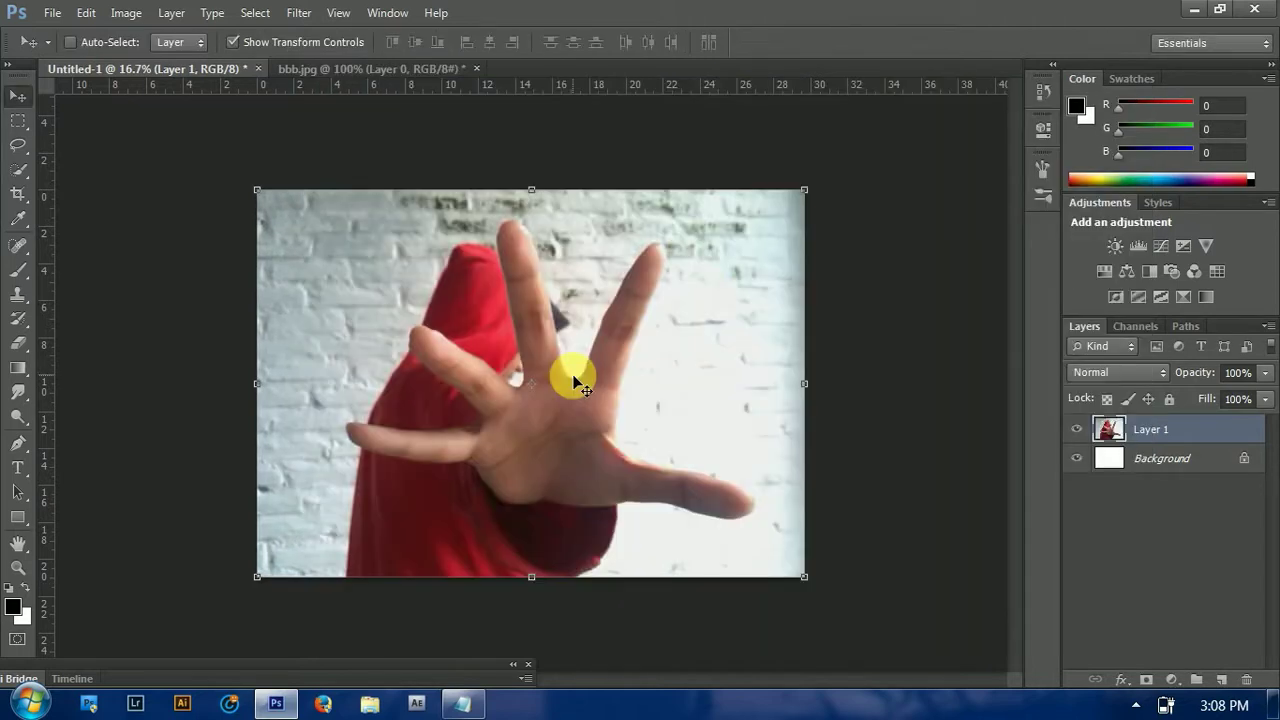
Zoom to 50% and trace the thumb and index finger with the Pen tool
key("ctrl+plus")
key("ctrl+plus")
key("ctrl+plus")
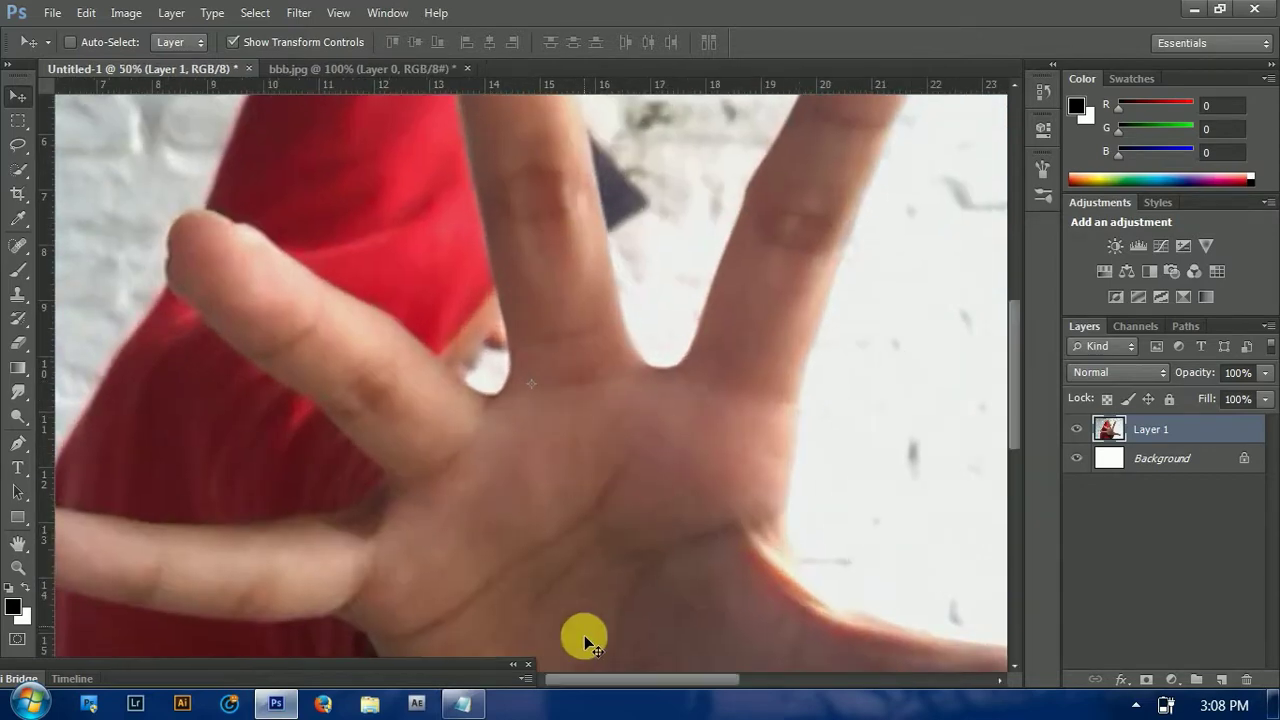
left_click_drag(590, 686, 680, 686)
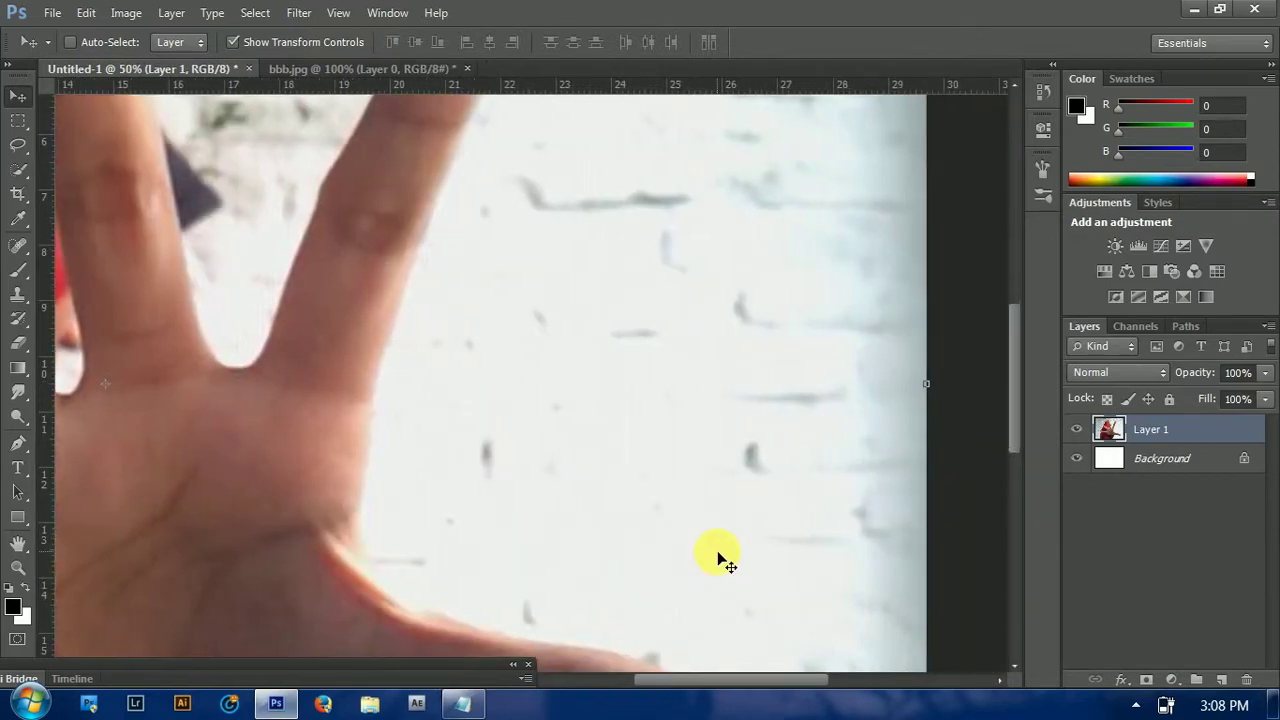
scroll(718, 557, "down", 3)
key("p")
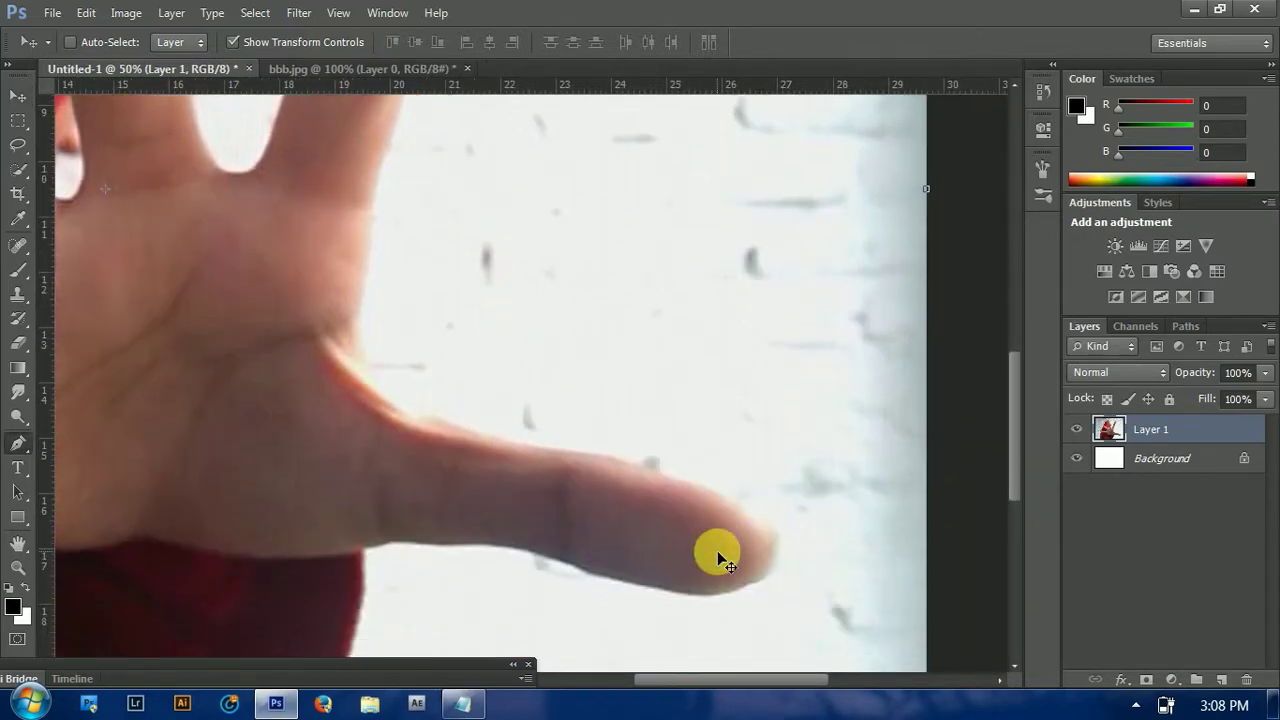
left_click(743, 509)
left_click(543, 449)
scroll(409, 371, "up", 4)
left_click(370, 595)
left_click(362, 501)
left_click(371, 427)
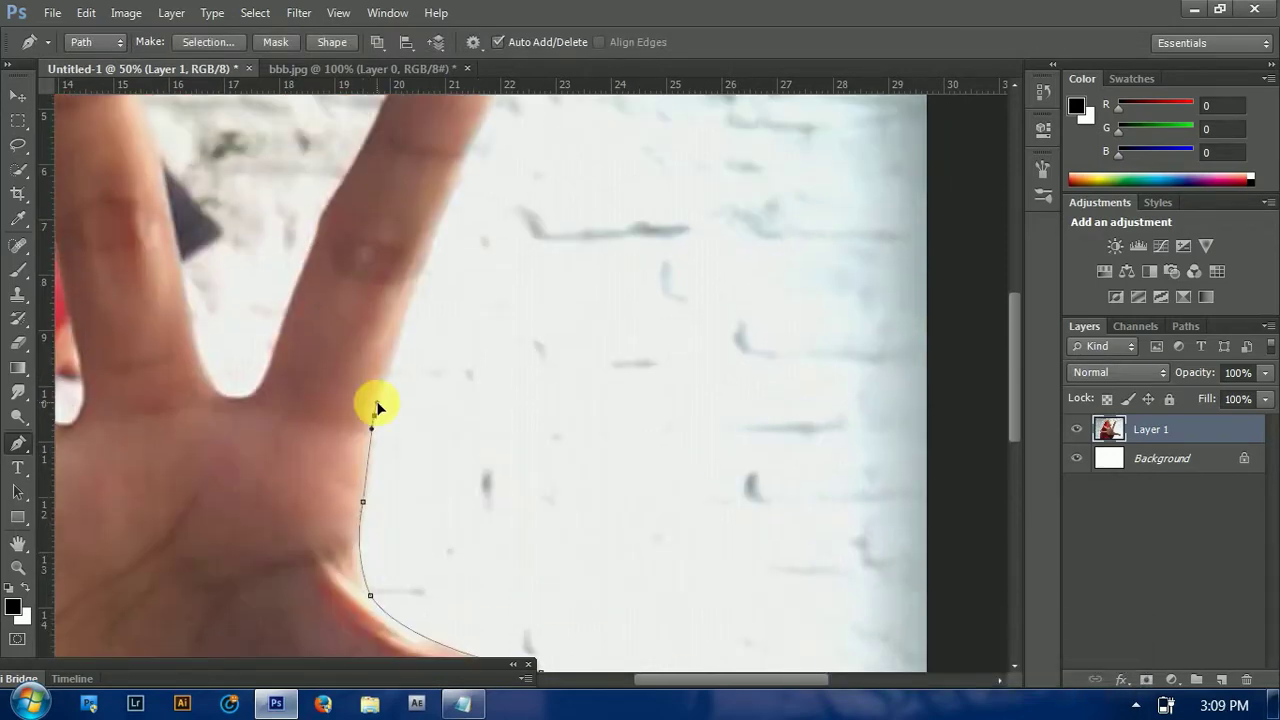
scroll(377, 407, "up", 4)
left_click(434, 441)
left_click(499, 282)
left_click(501, 210)
left_click(453, 214)
left_click(364, 349)
Continue the pen path around the middle and ring fingers
left_click(180, 482)
left_click(141, 306)
scroll(400, 320, "left", 10)
left_click(626, 293)
left_click(581, 256)
left_click(555, 425)
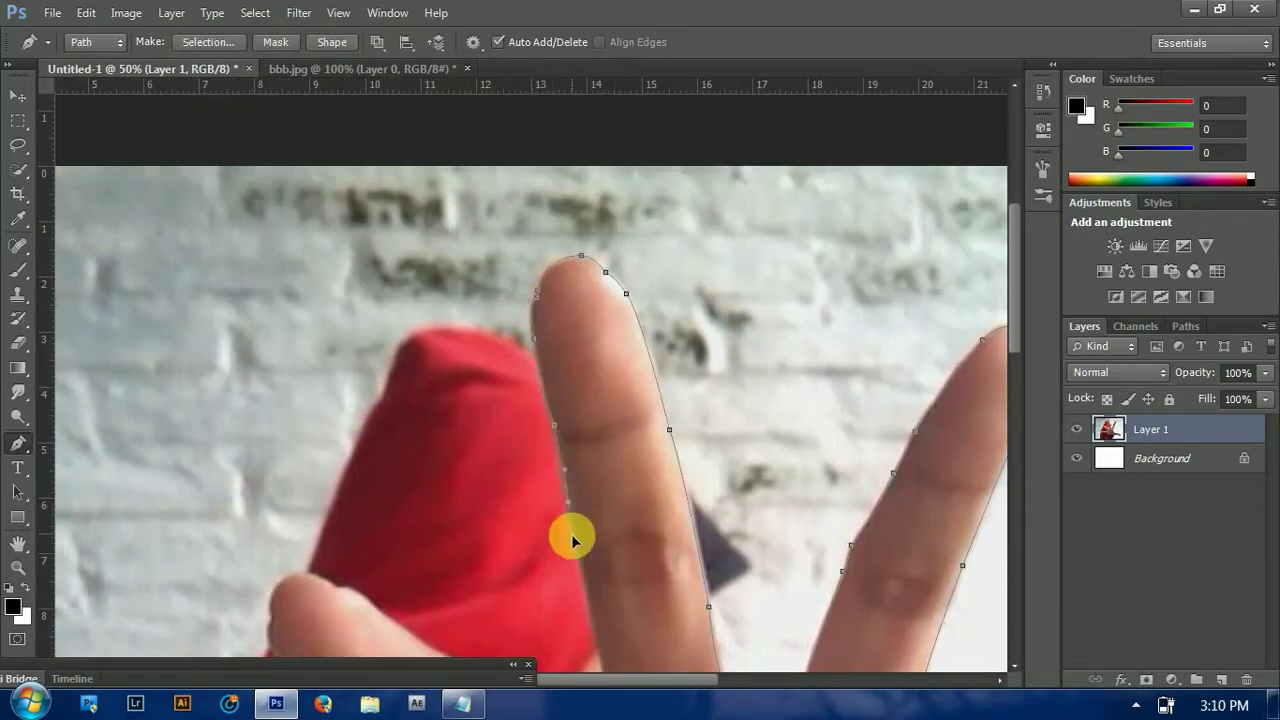
scroll(572, 540, "down", 5)
left_click(517, 420)
left_click(372, 322)
left_click(270, 323)
left_click(332, 432)
left_click(405, 471)
Trace the little finger and palm edge to close the hand path
left_click(487, 551)
left_click(429, 594)
left_click(209, 593)
scroll(206, 594, "down", 5)
left_click(323, 378)
left_click(667, 458)
left_click(777, 571)
scroll(777, 571, "right", 5)
left_click(603, 466)
scroll(603, 466, "right", 5)
left_click(663, 463)
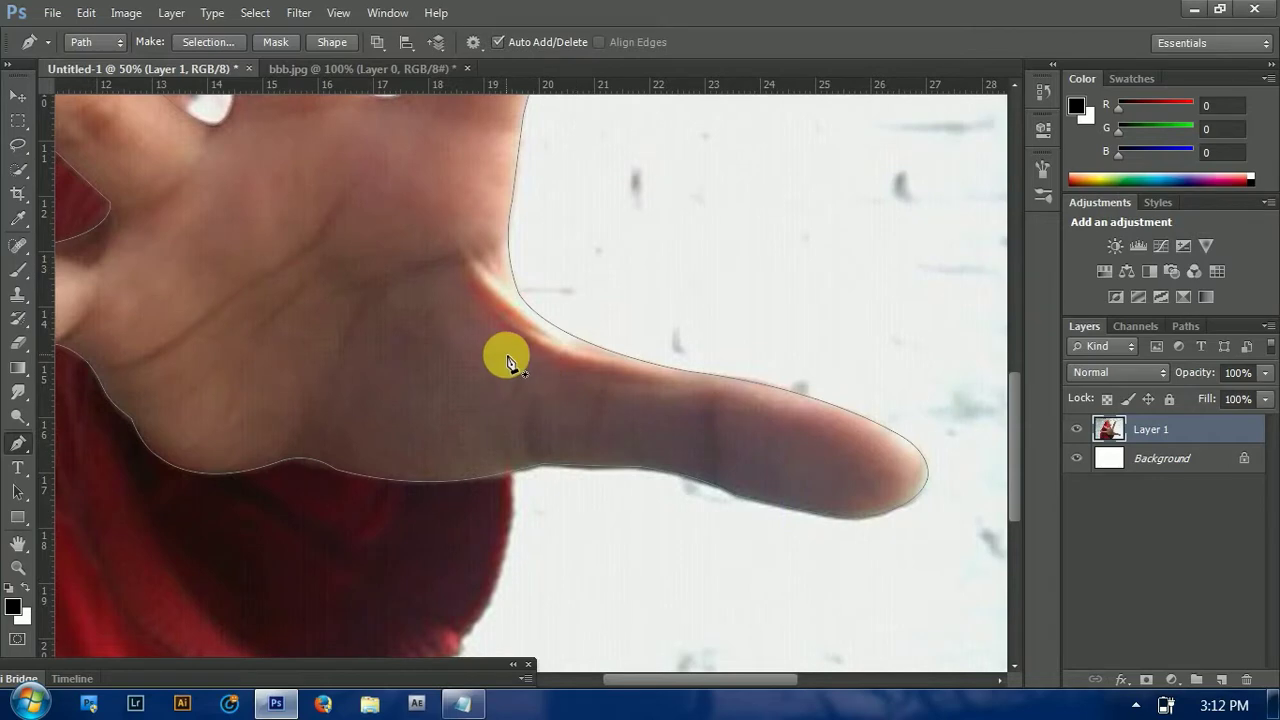
Convert the hand path into a selection and fit the photo in the window
right_click(508, 362)
left_click(550, 366)
key("Return")
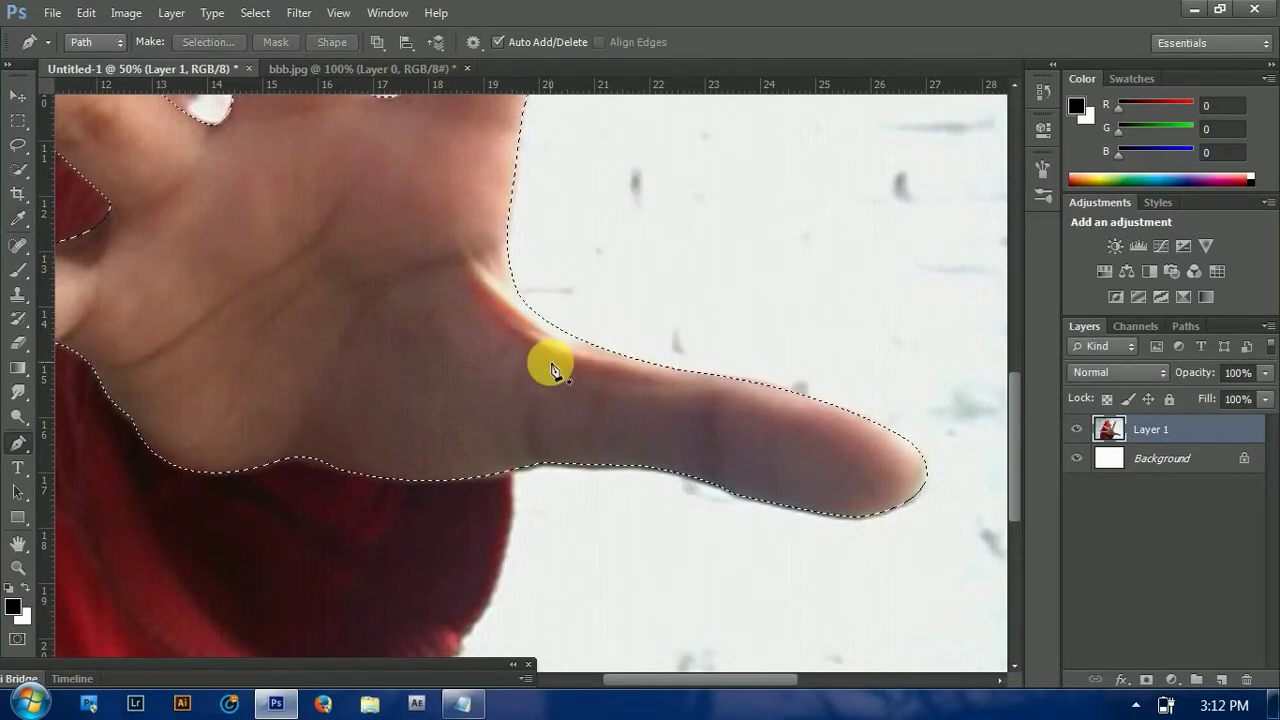
key("ctrl+0")
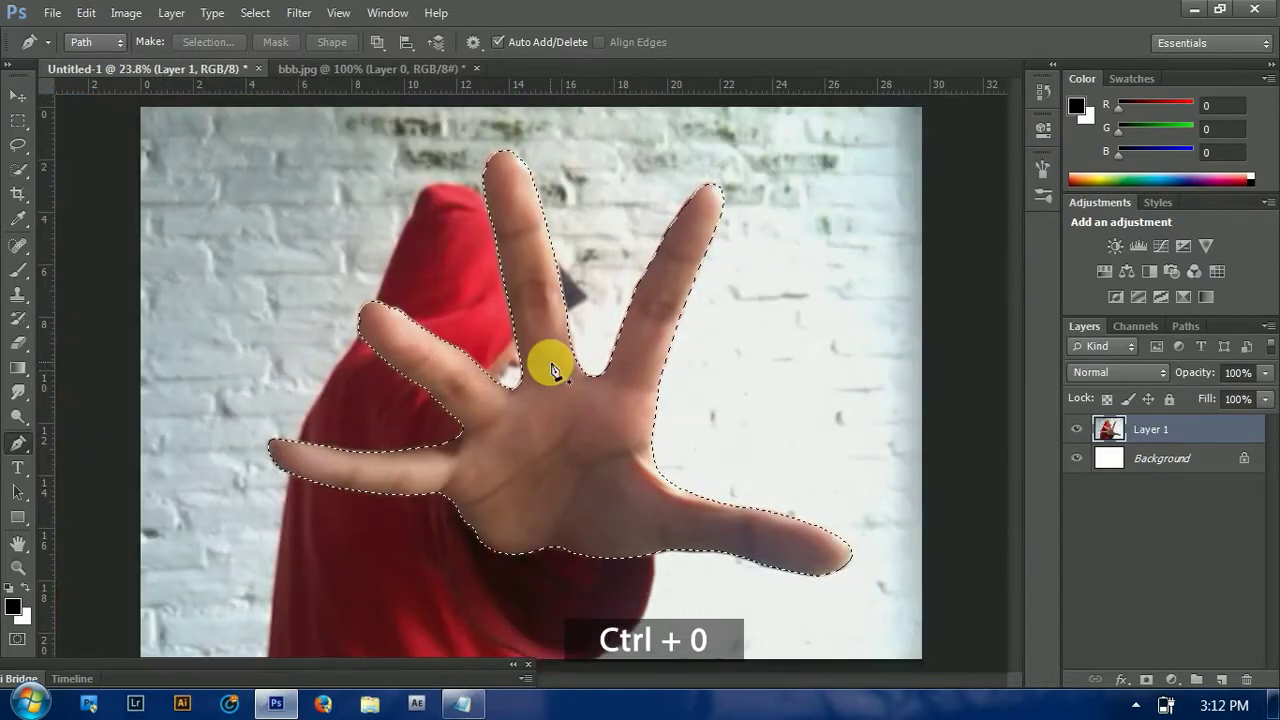
Copy the selected hand onto a new layer named 'hand', then select Layer 1
key("ctrl+j")
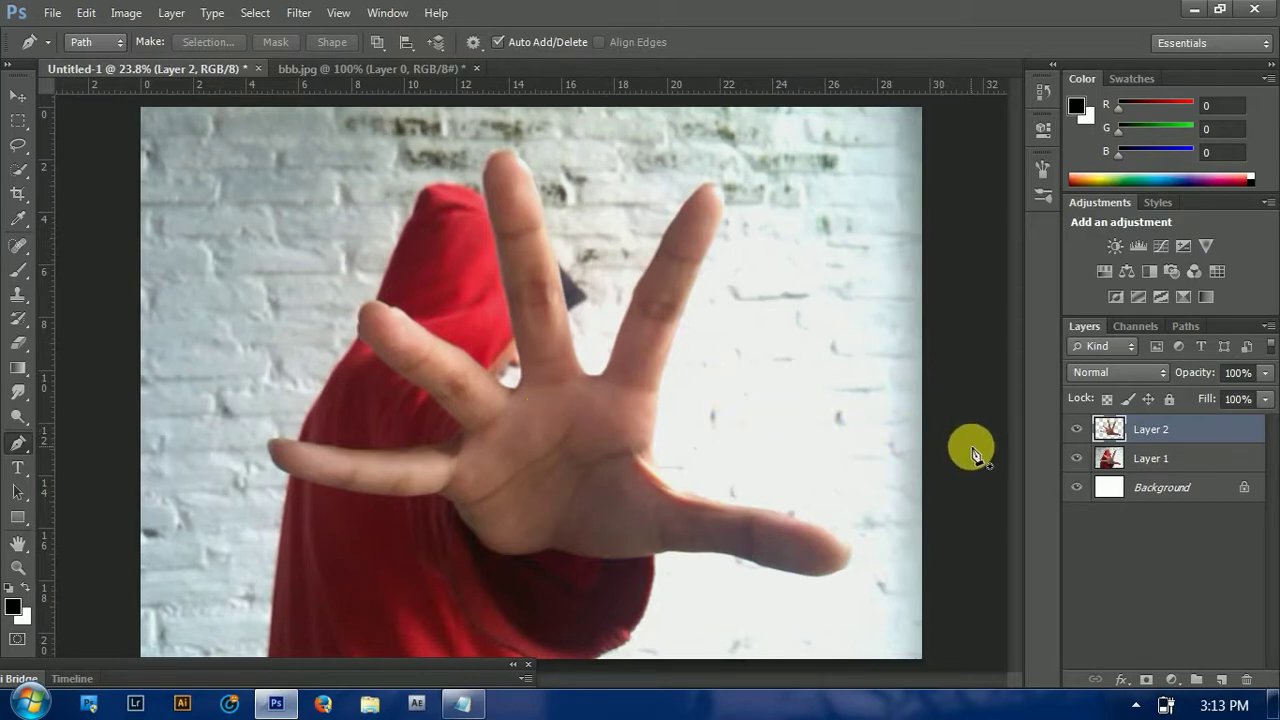
double_click(1150, 430)
type("H")
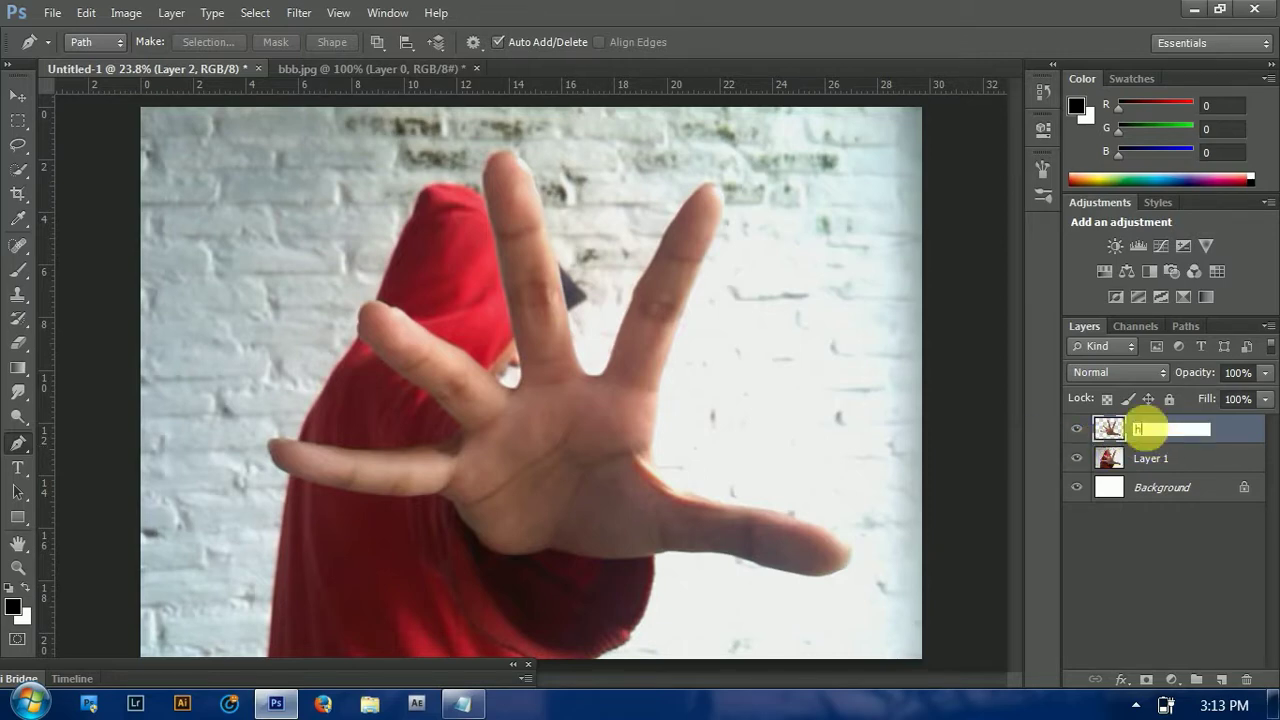
type("and")
left_click(1150, 459)
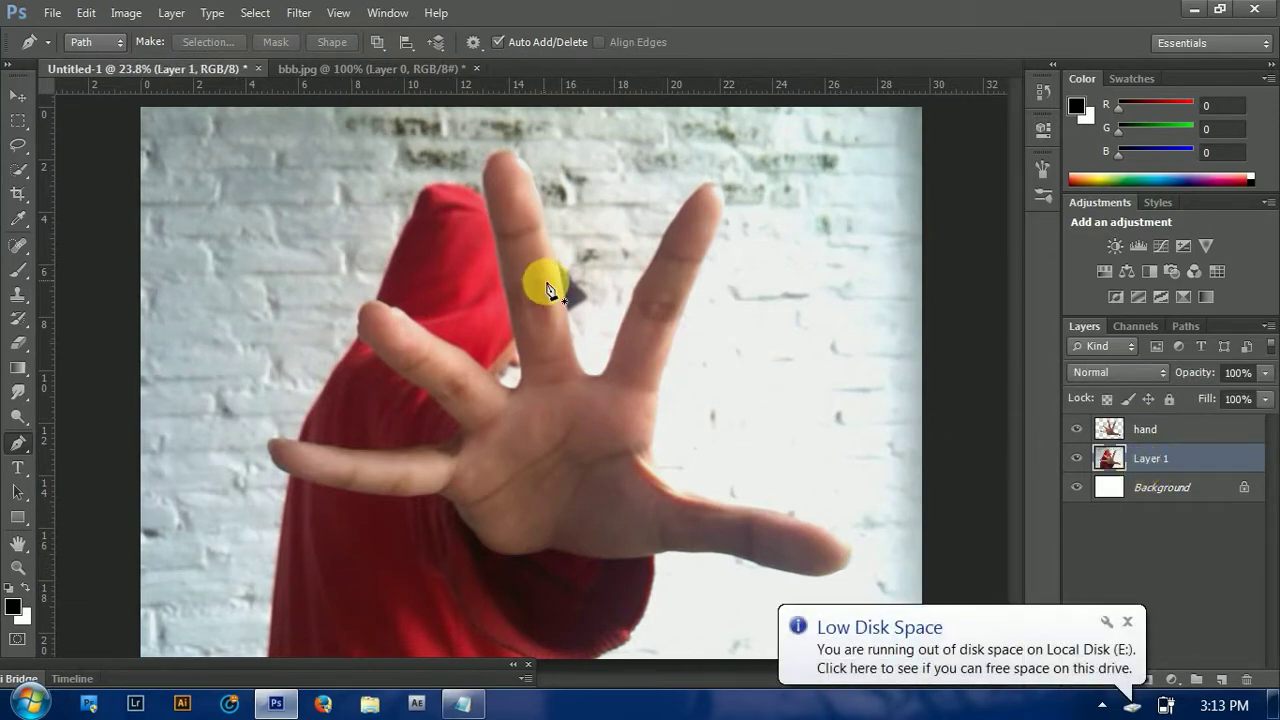
left_click(299, 13)
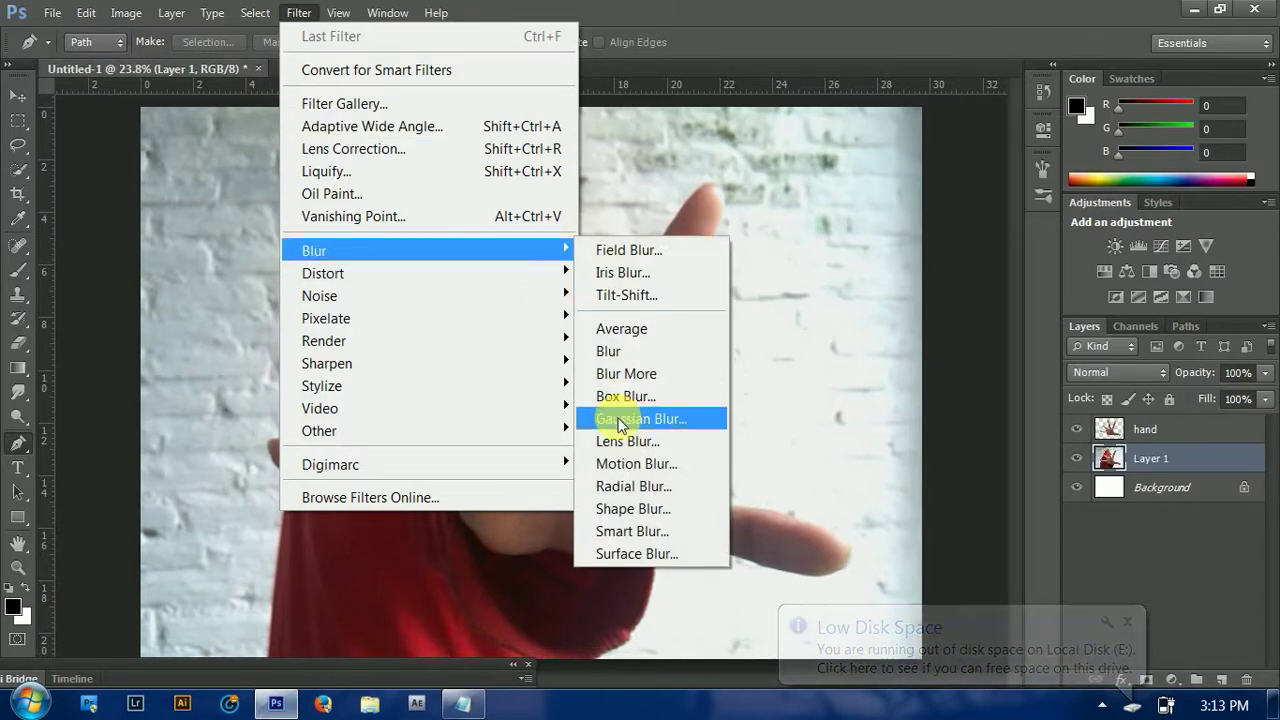
Apply an 8-pixel Gaussian Blur to Layer 1, then select the hand layer
mouse_move(314, 250)
left_click(623, 416)
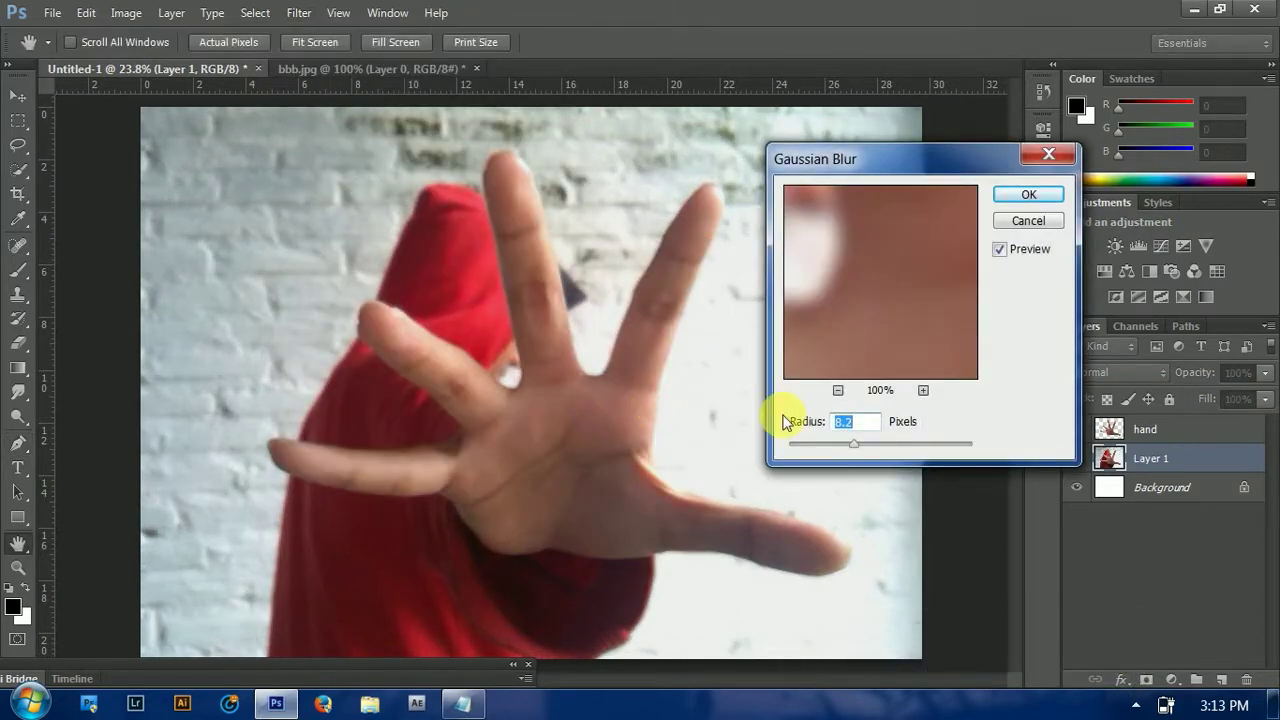
type("8")
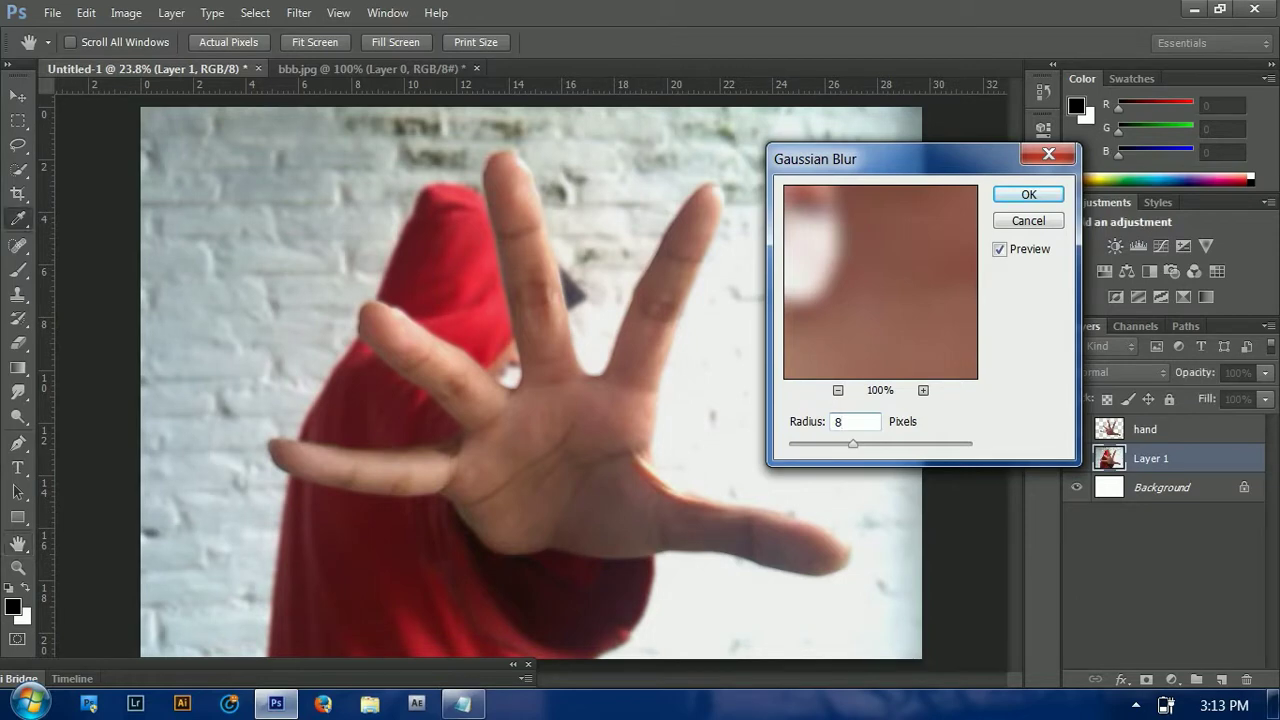
key("Return")
key("p")
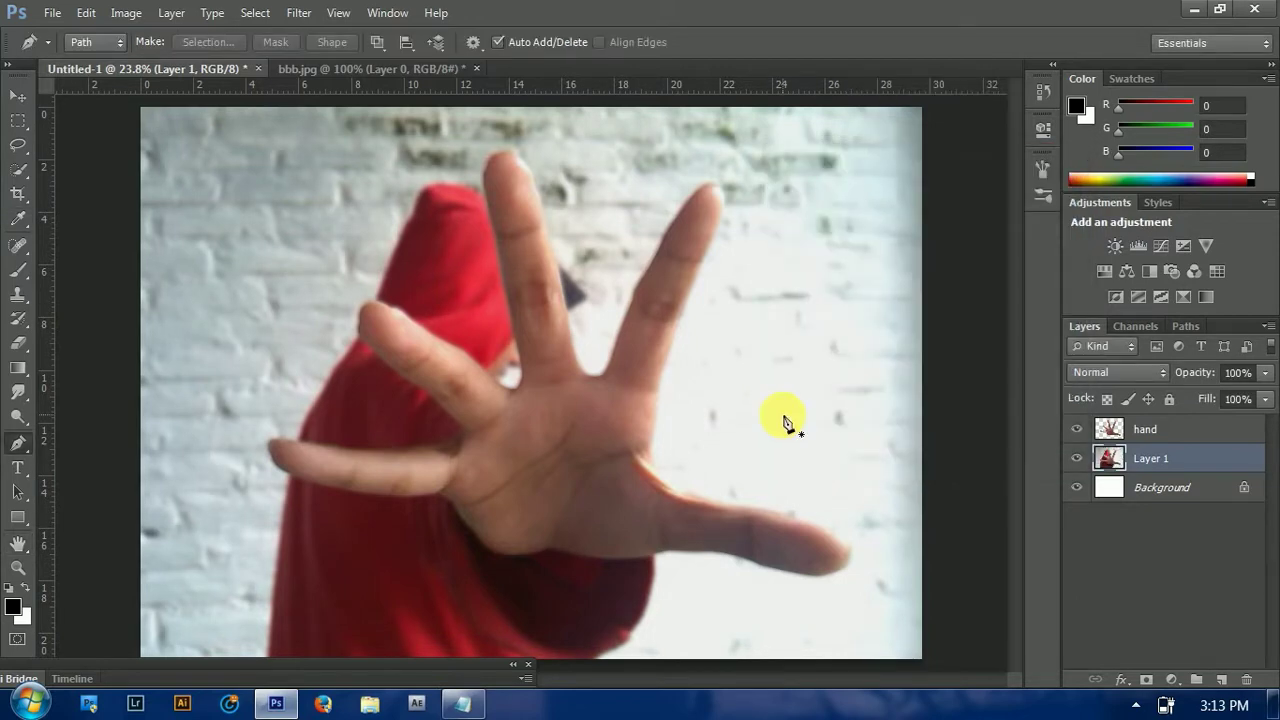
left_click(1126, 426, "shift")
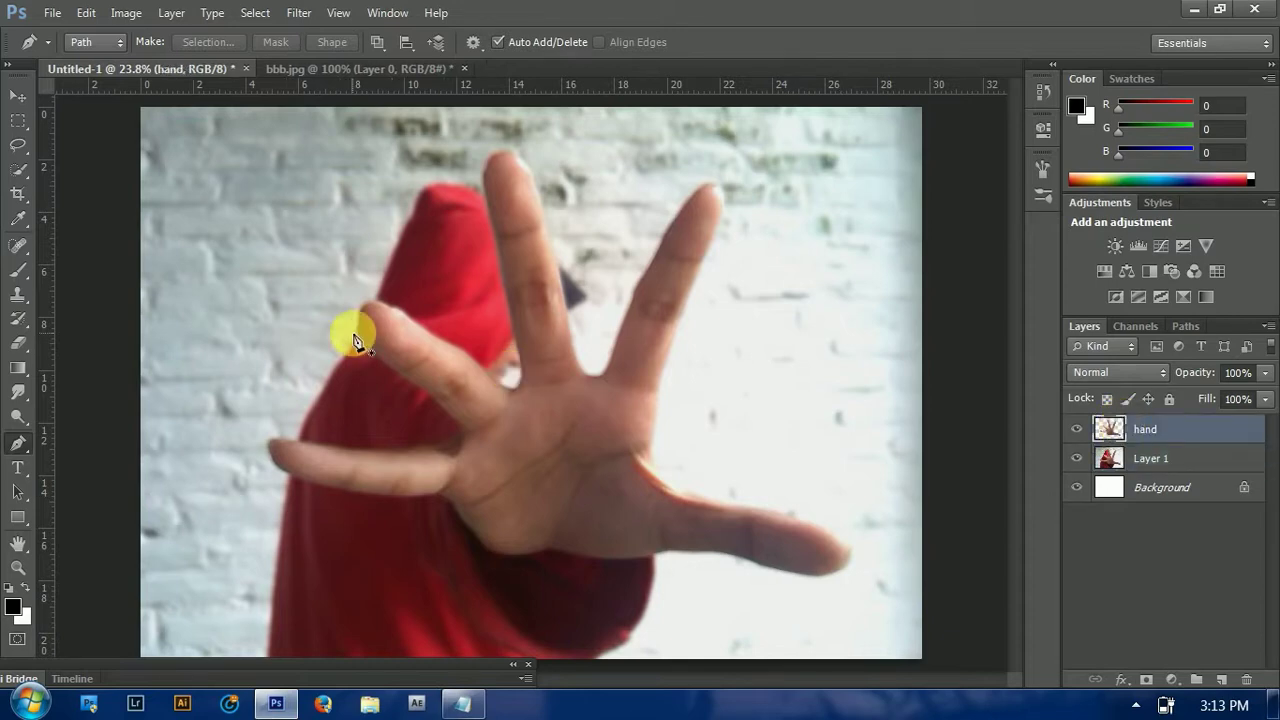
left_click(18, 95)
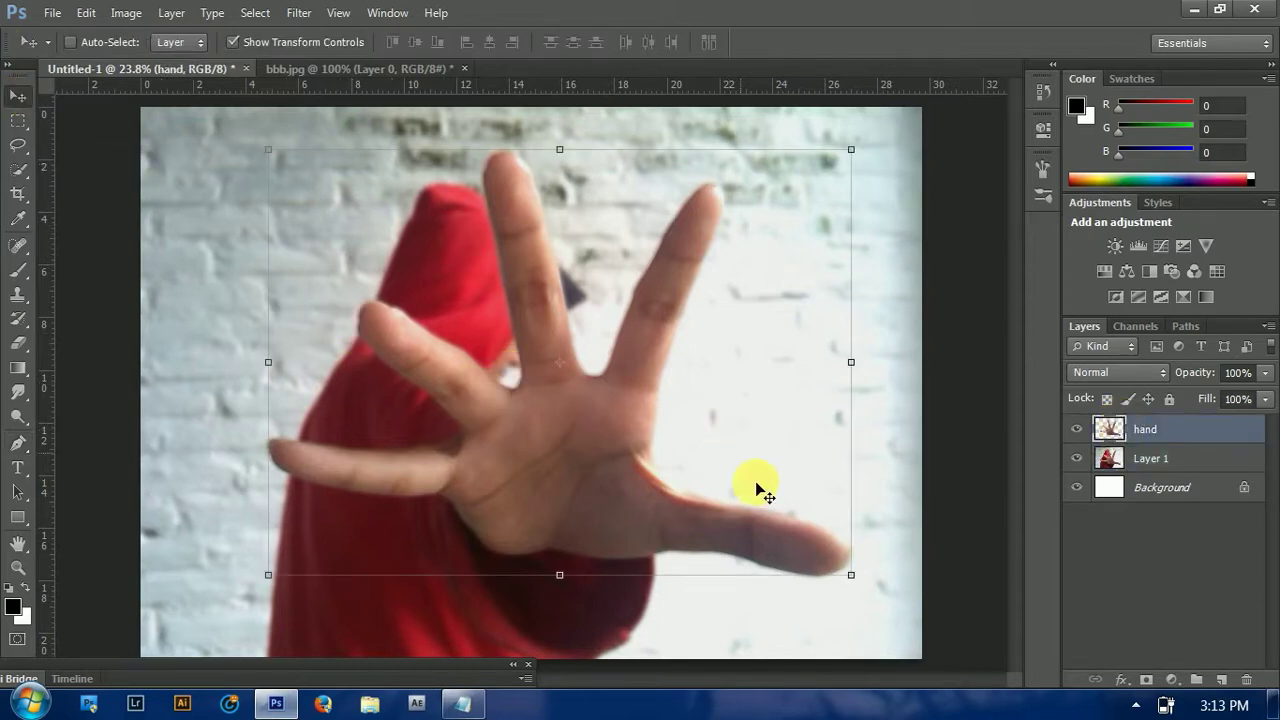
Scale the hand layer to about 102% and nudge it up and left
left_click_drag(851, 575, 867, 588)
key("Up")
key("Up")
key("Up")
key("Up")
key("Up")
key("Up")
key("Left")
key("Left")
key("Left")
key("Left")
key("Left")
key("Left")
key("Left")
key("Left")
key("Left")
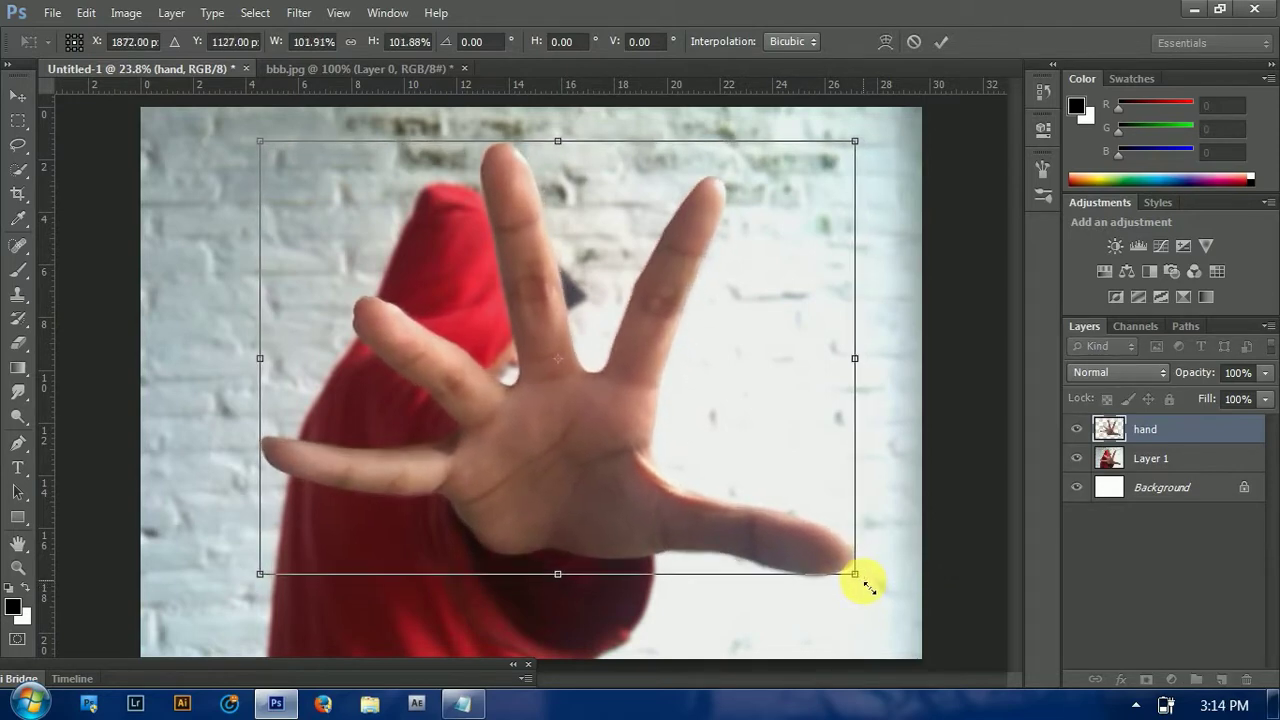
key("Up")
key("Up")
key("Up")
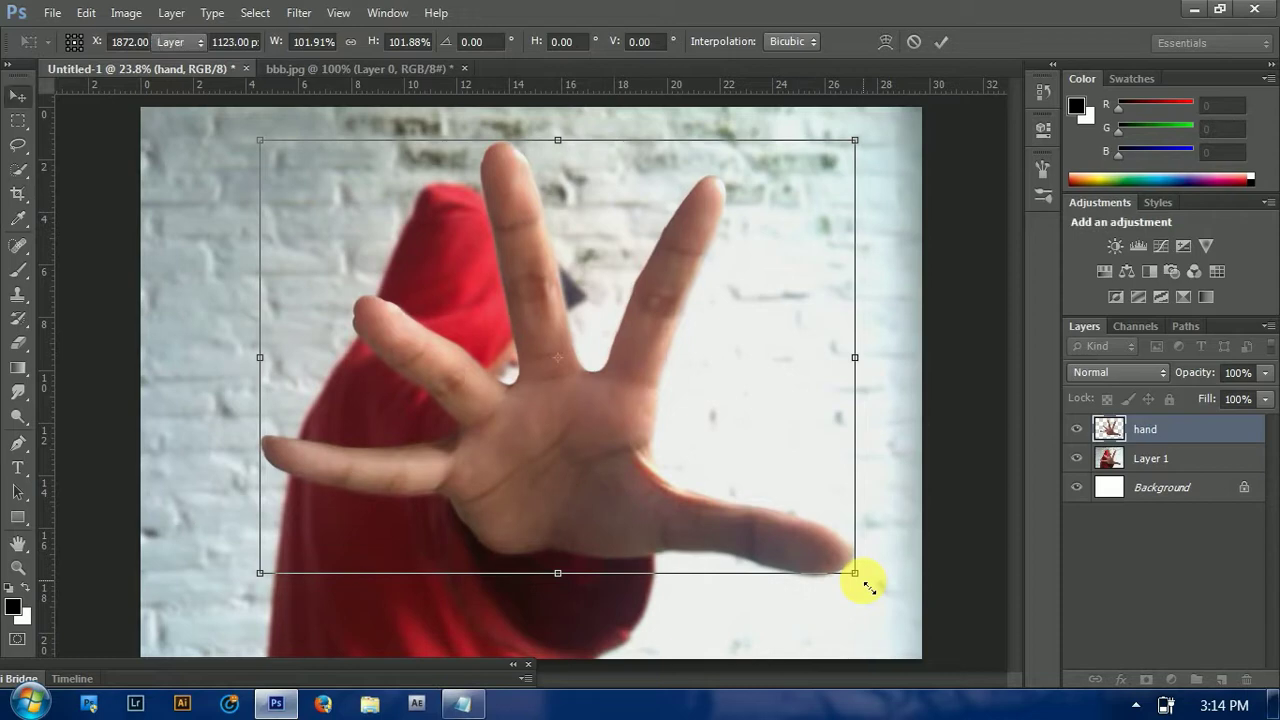
key("Return")
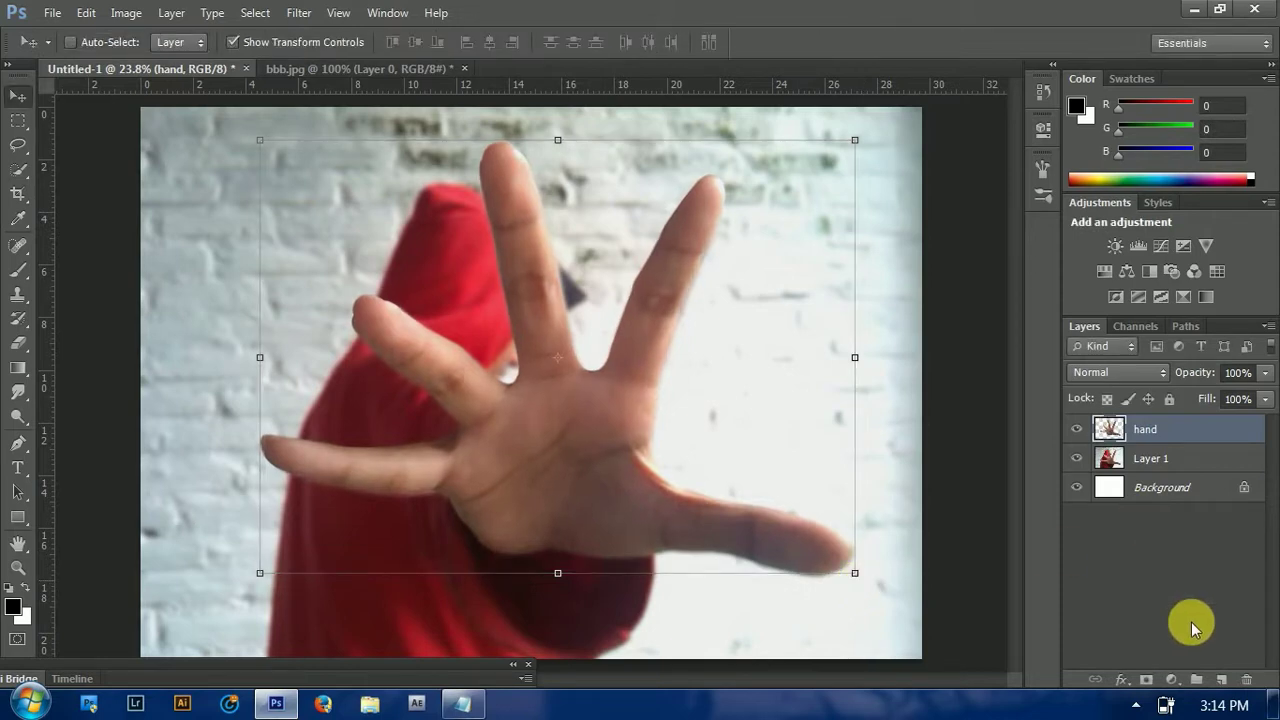
Add a new empty layer and set the Brush tool to 100% opacity and full flow
left_click(1224, 681)
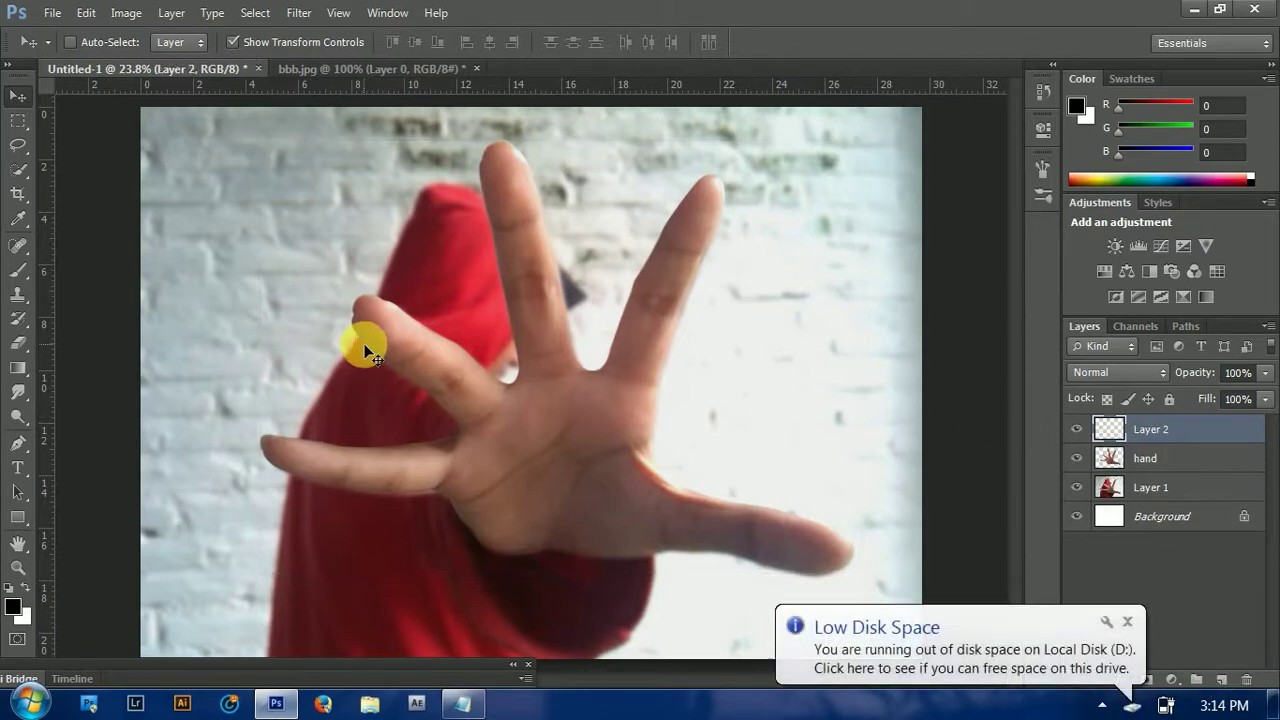
left_click(18, 272)
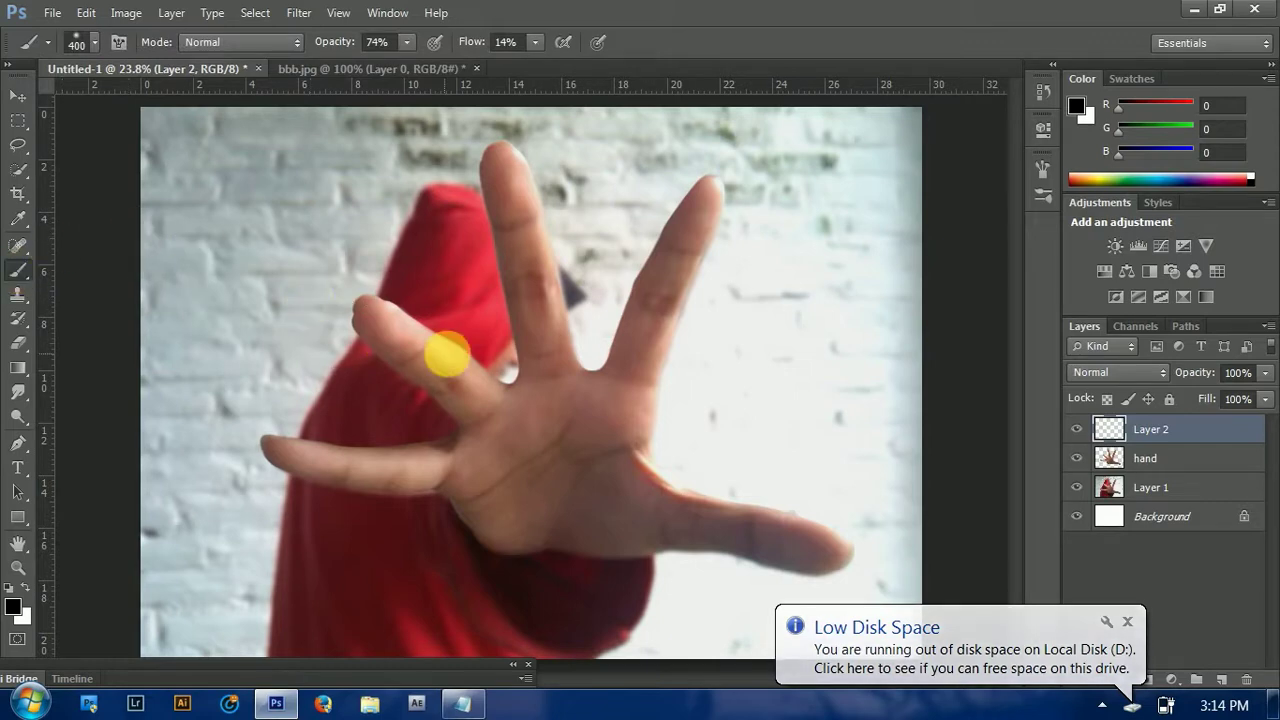
left_click(407, 42)
left_click_drag(407, 66, 457, 62)
left_click_drag(535, 42, 634, 61)
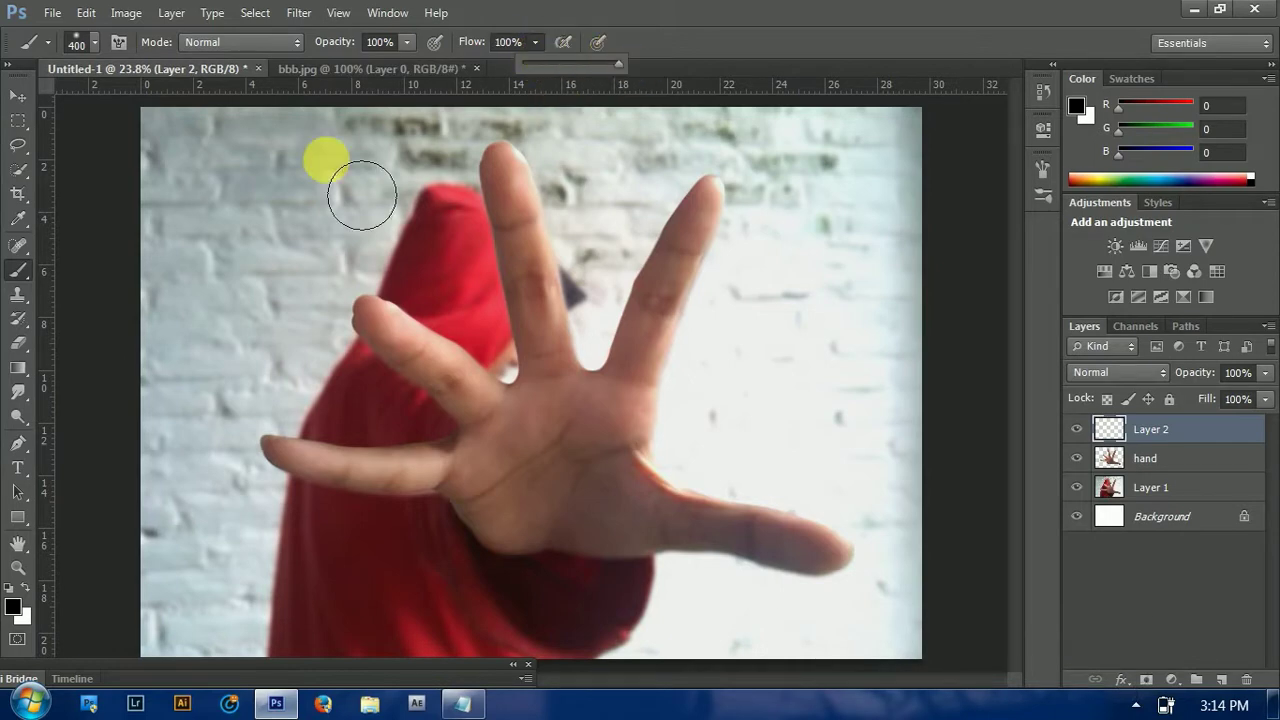
Set the foreground colour to yellow #fbdb40
left_click(12, 607)
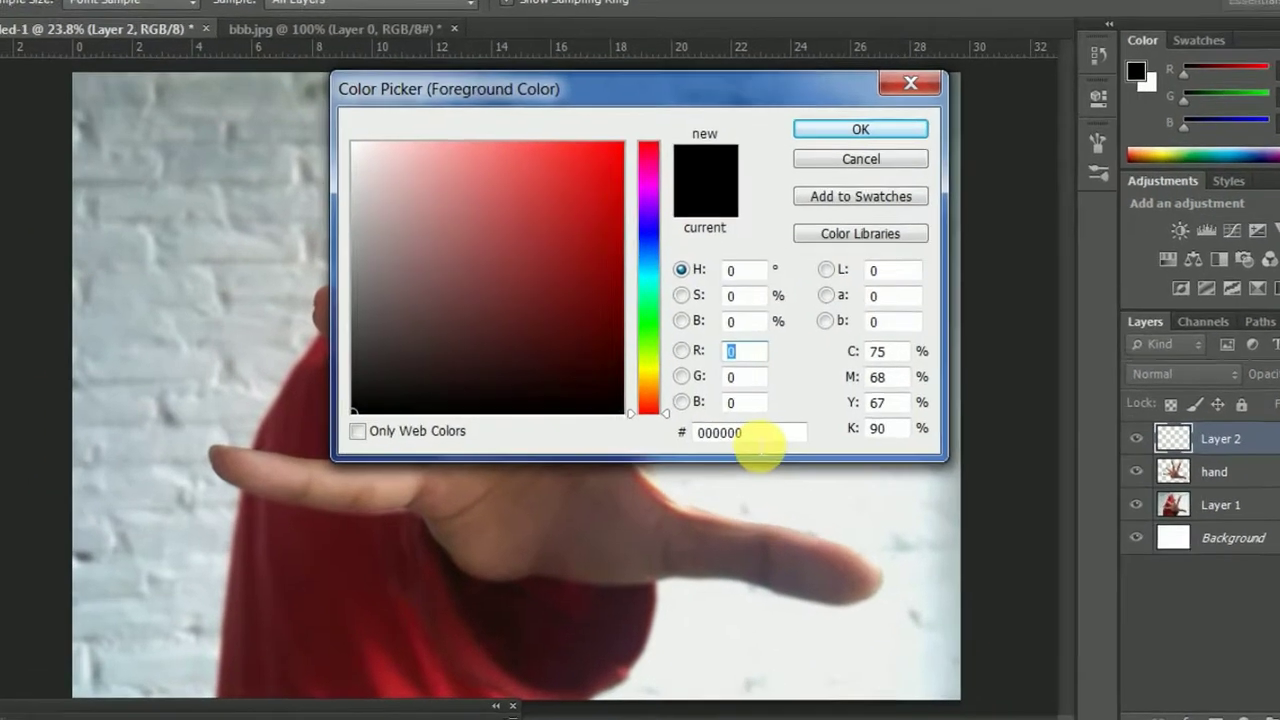
left_click(730, 424)
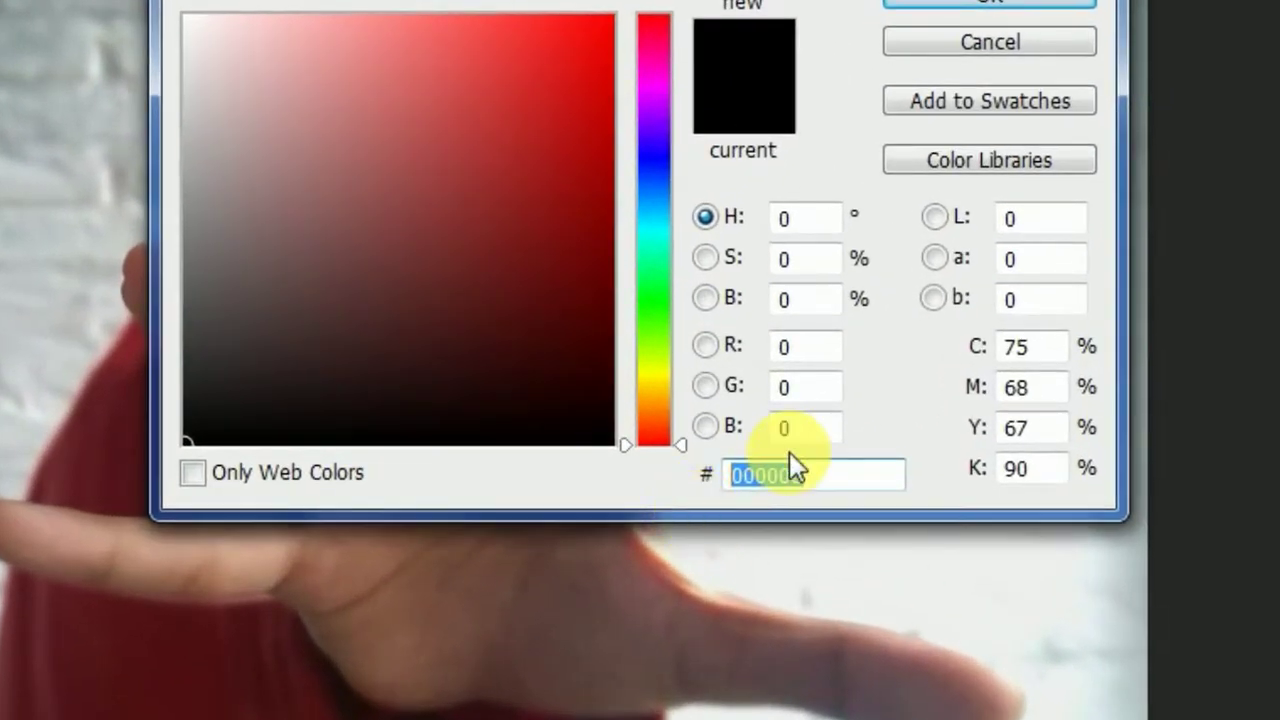
type("fb")
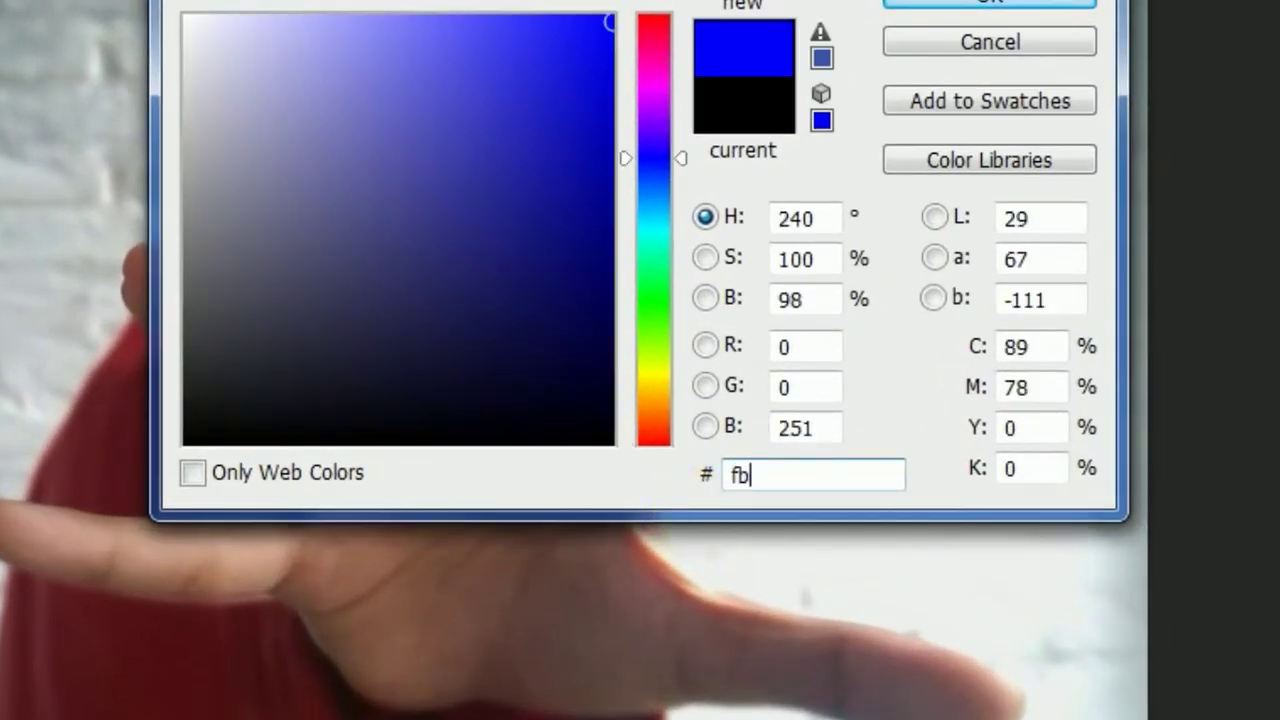
type("db4")
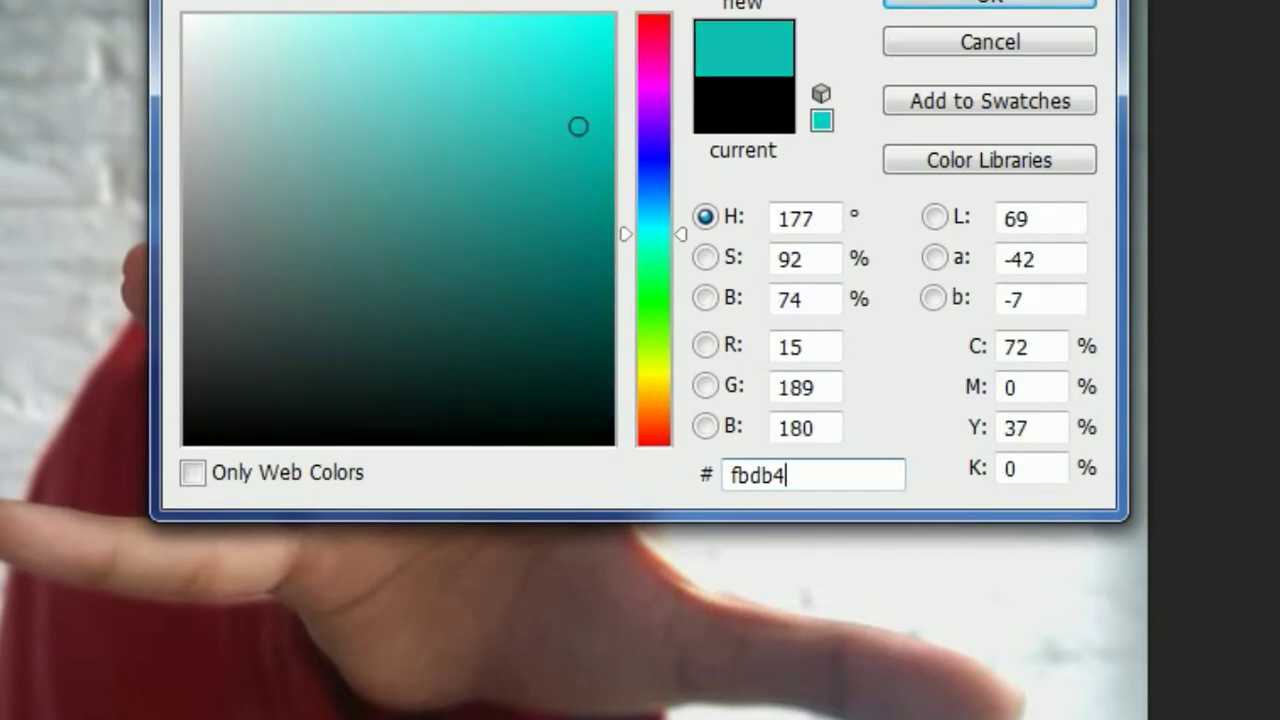
type("0")
key("Return")
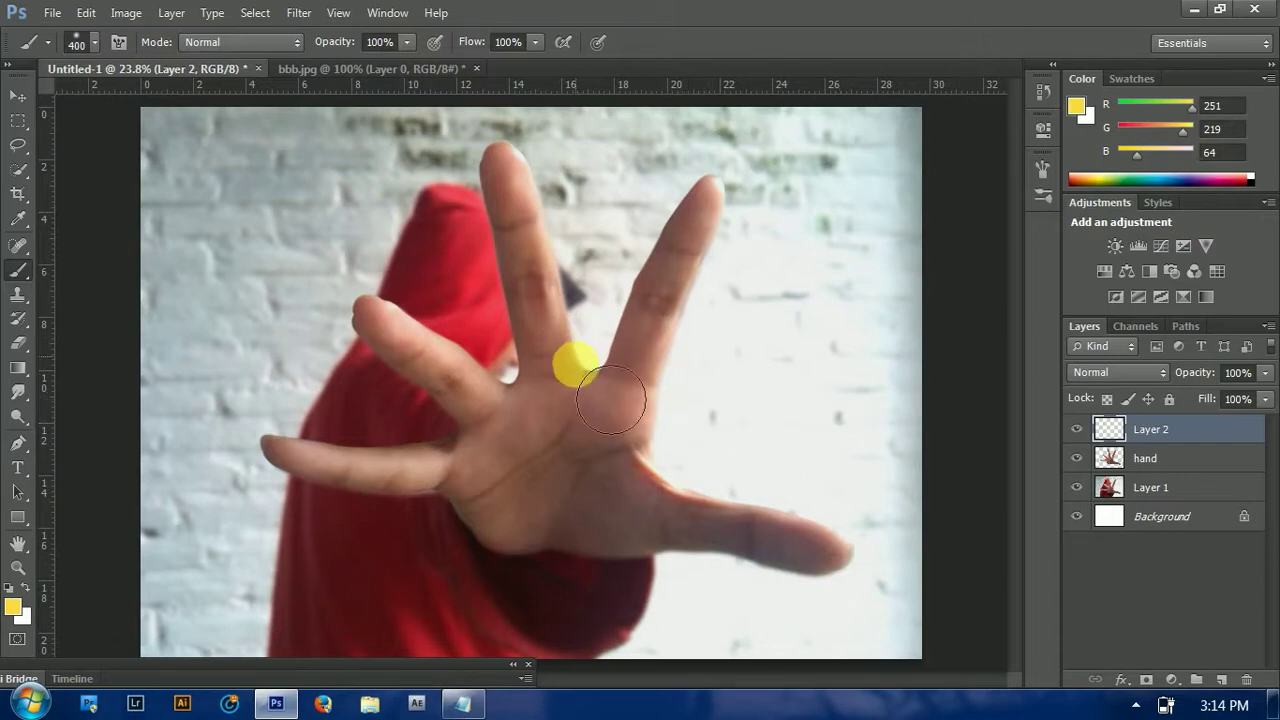
Paint yellow over the fingers, thumb and palm on Layer 2 and blend it with Overlay
left_click_drag(540, 368, 503, 162)
mouse_move(609, 408)
left_mouse_down()
mouse_move(674, 357)
mouse_move(737, 243)
left_mouse_up()
mouse_move(621, 448)
left_mouse_down()
mouse_move(630, 475)
mouse_move(715, 530)
left_mouse_up()
mouse_move(869, 594)
left_mouse_down()
mouse_move(628, 528)
mouse_move(586, 557)
mouse_move(508, 548)
mouse_move(535, 474)
mouse_move(483, 526)
mouse_move(500, 506)
mouse_move(308, 493)
mouse_move(334, 471)
mouse_move(523, 460)
mouse_move(457, 386)
mouse_move(390, 342)
mouse_move(466, 323)
mouse_move(531, 194)
mouse_move(594, 372)
mouse_move(557, 426)
left_mouse_up()
left_click(1095, 373)
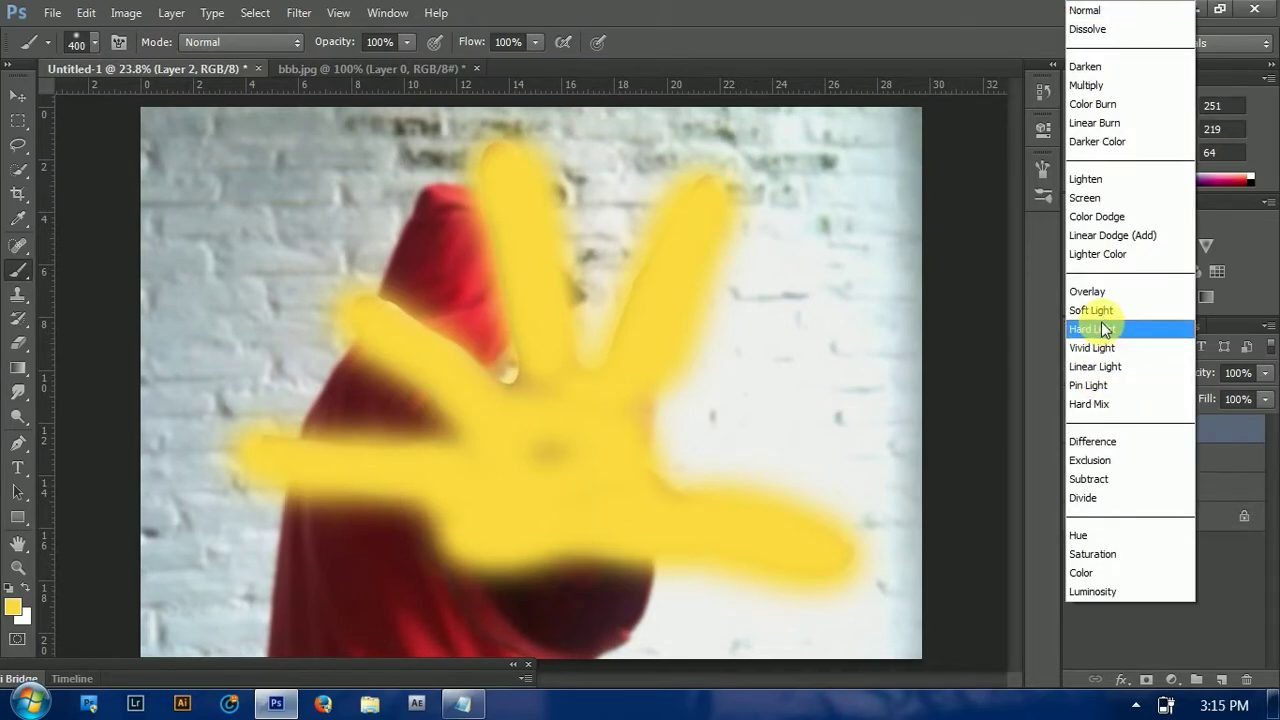
left_click(1094, 291)
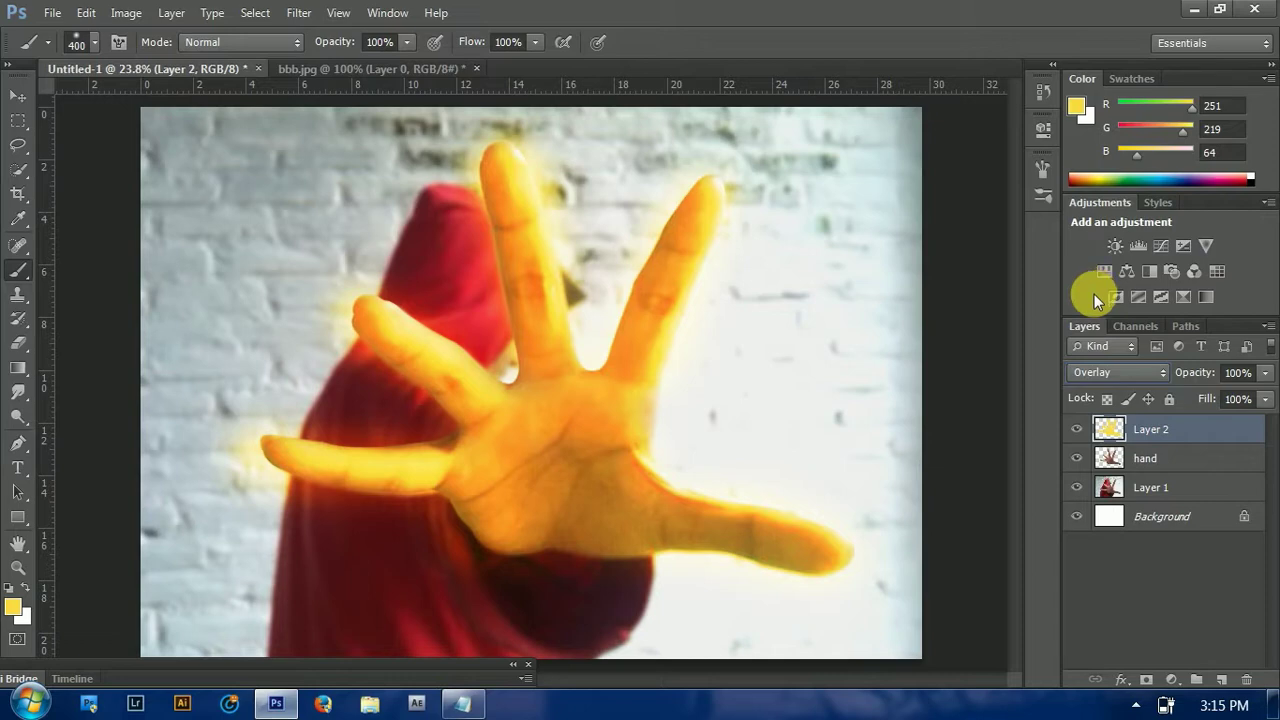
Clip the yellow glow layer to the hand and rename it cahaya
left_click(171, 13)
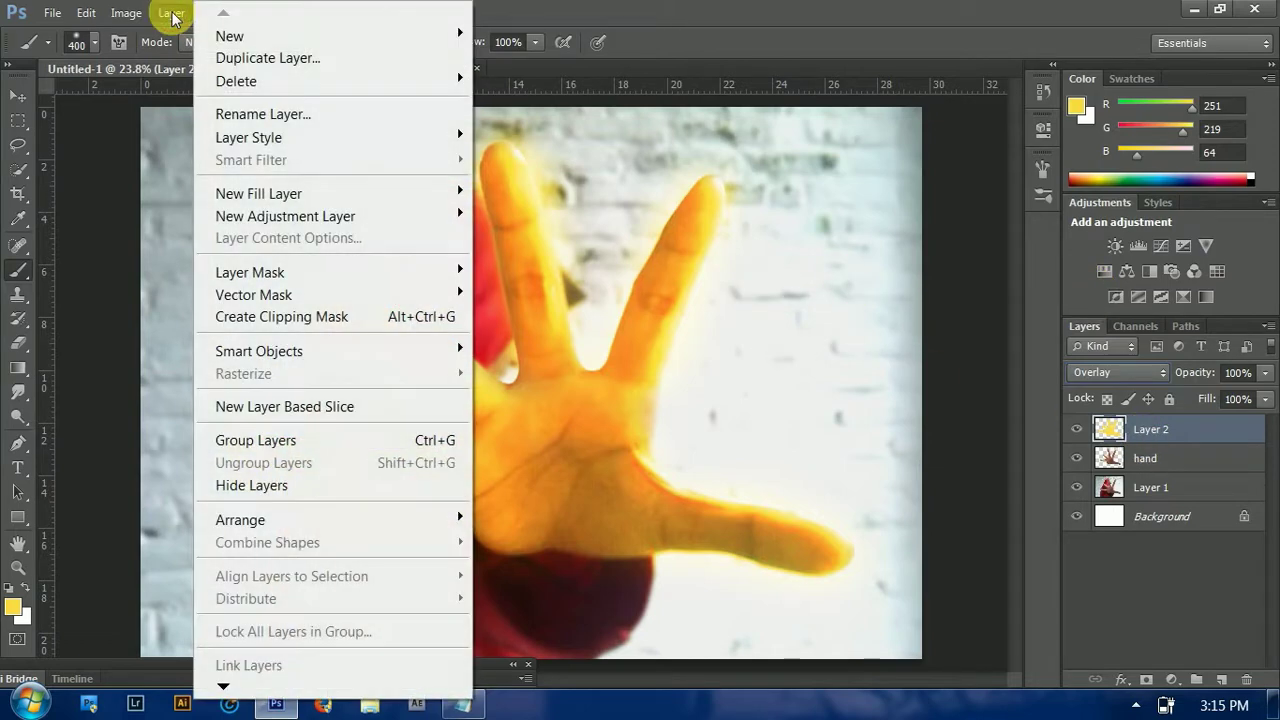
left_click(290, 316)
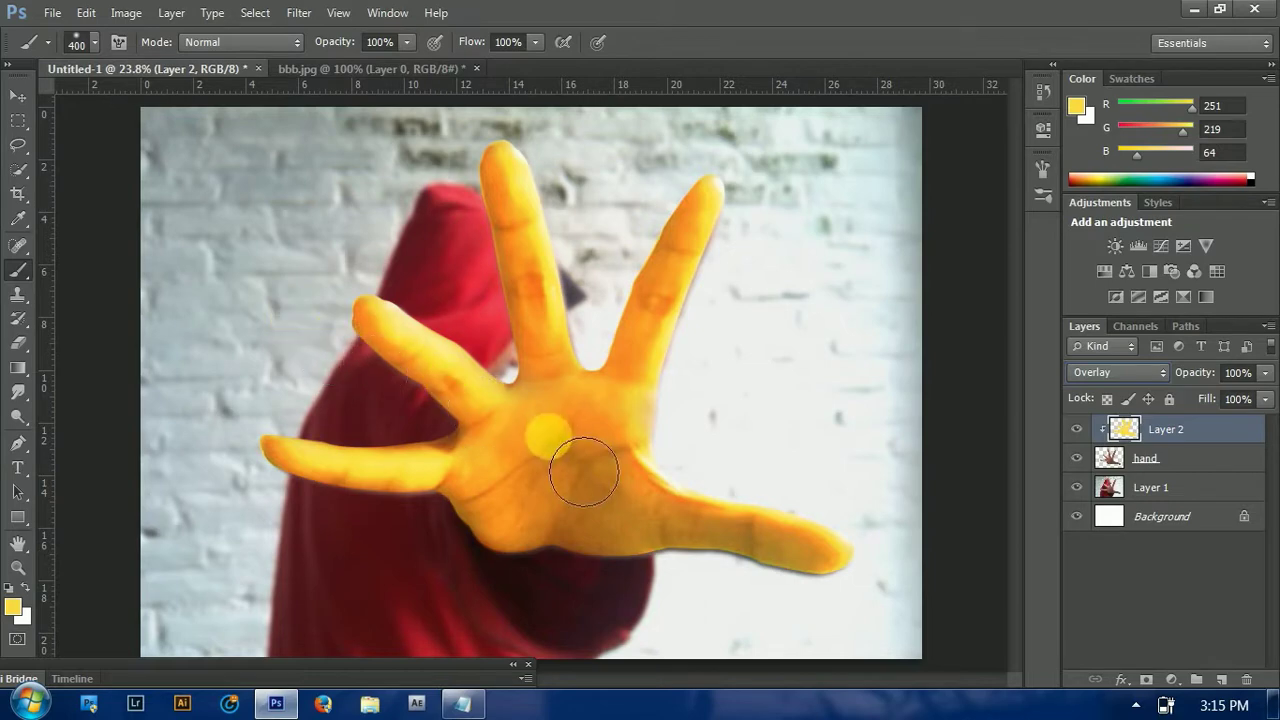
double_click(1165, 429)
type("cahaya")
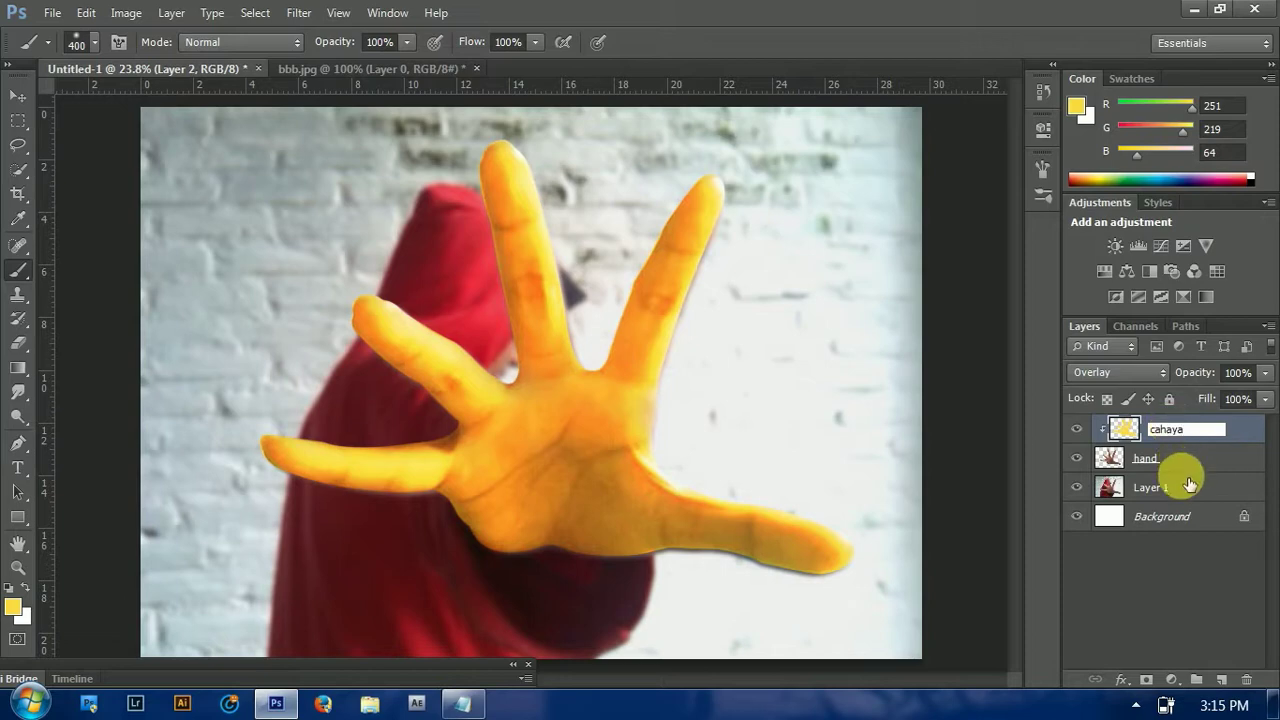
key("Return")
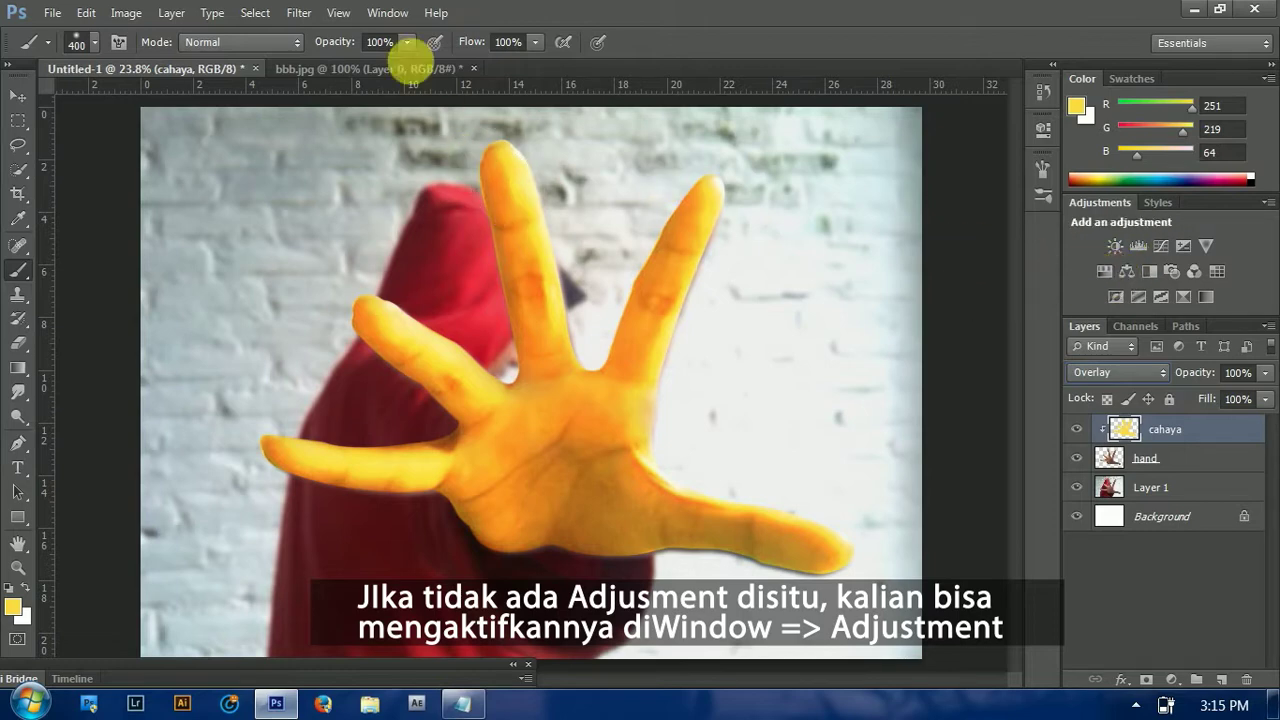
Check the Window menu's panel list and add a Brightness/Contrast adjustment layer
left_click(394, 14)
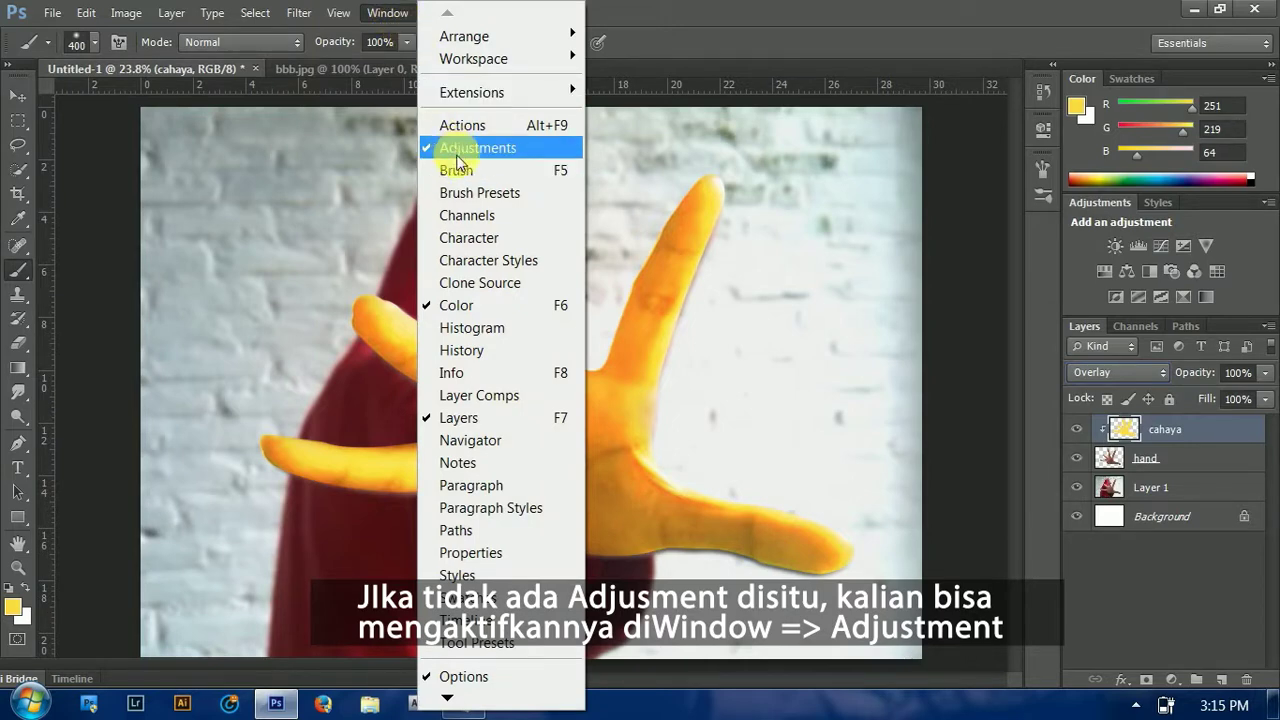
left_click(388, 12)
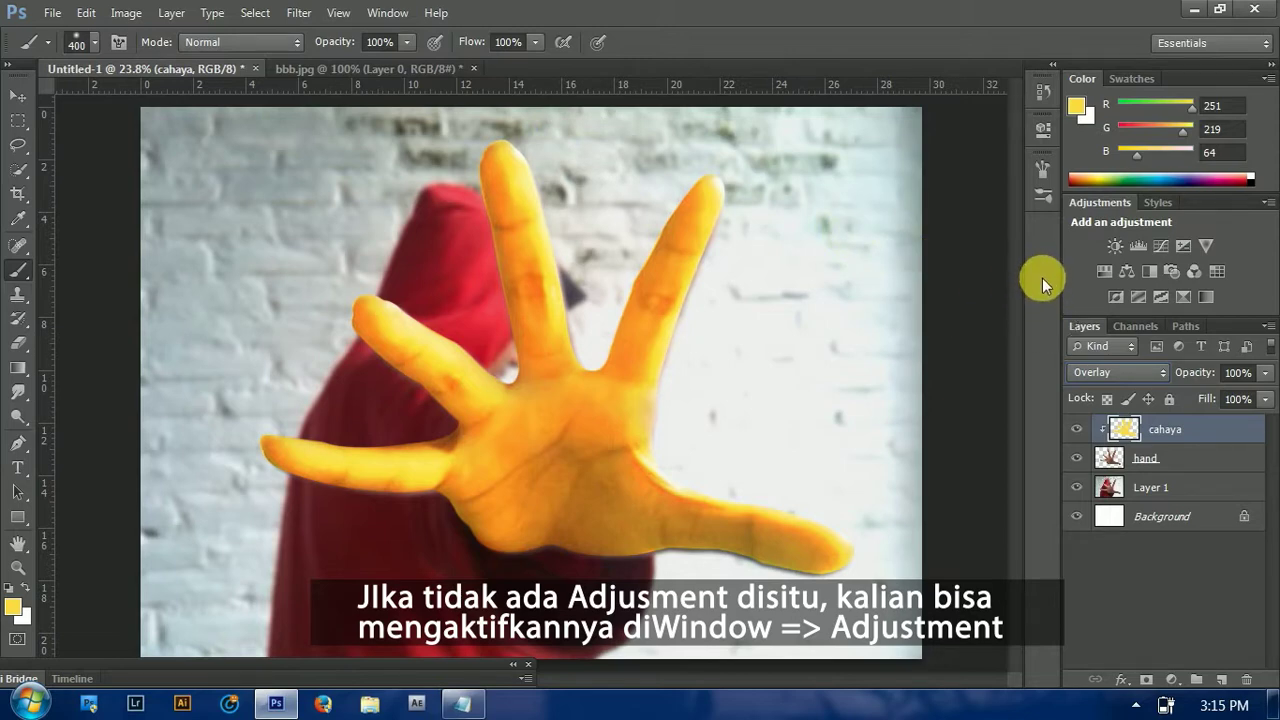
left_click(1115, 246)
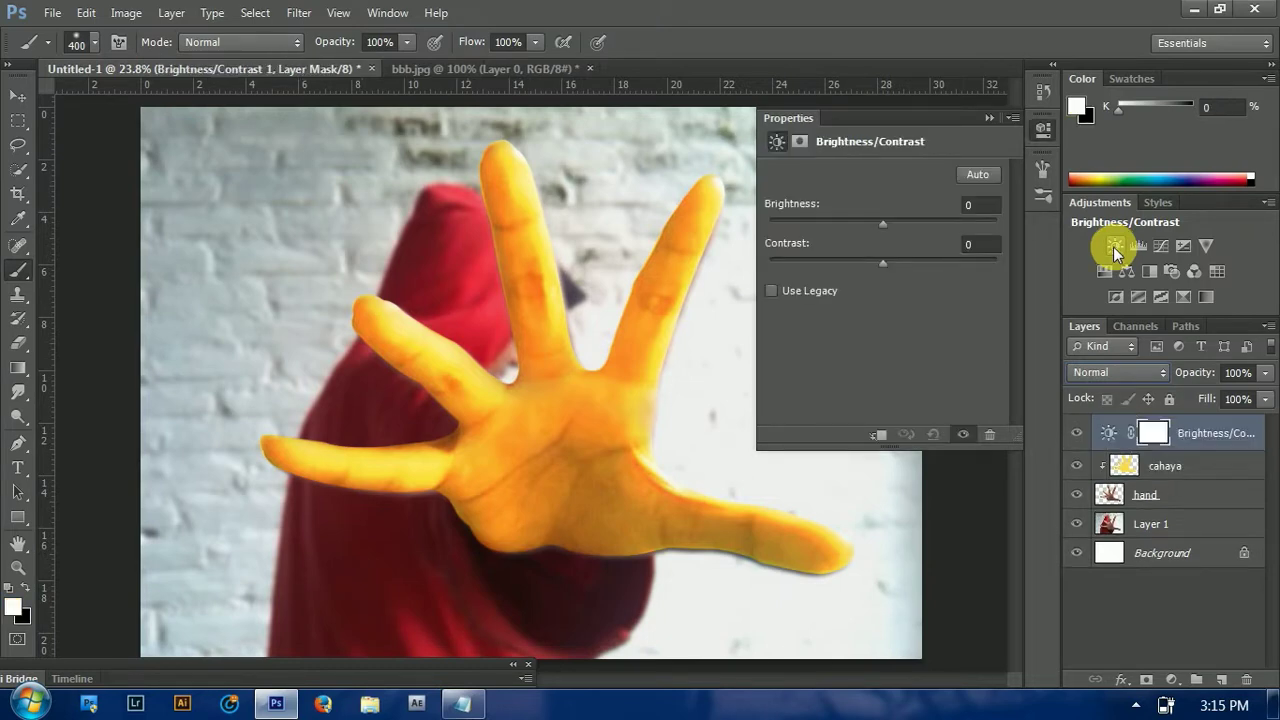
Set Brightness 10 and Contrast 60, clipped only to the cahaya layer
left_click(982, 205)
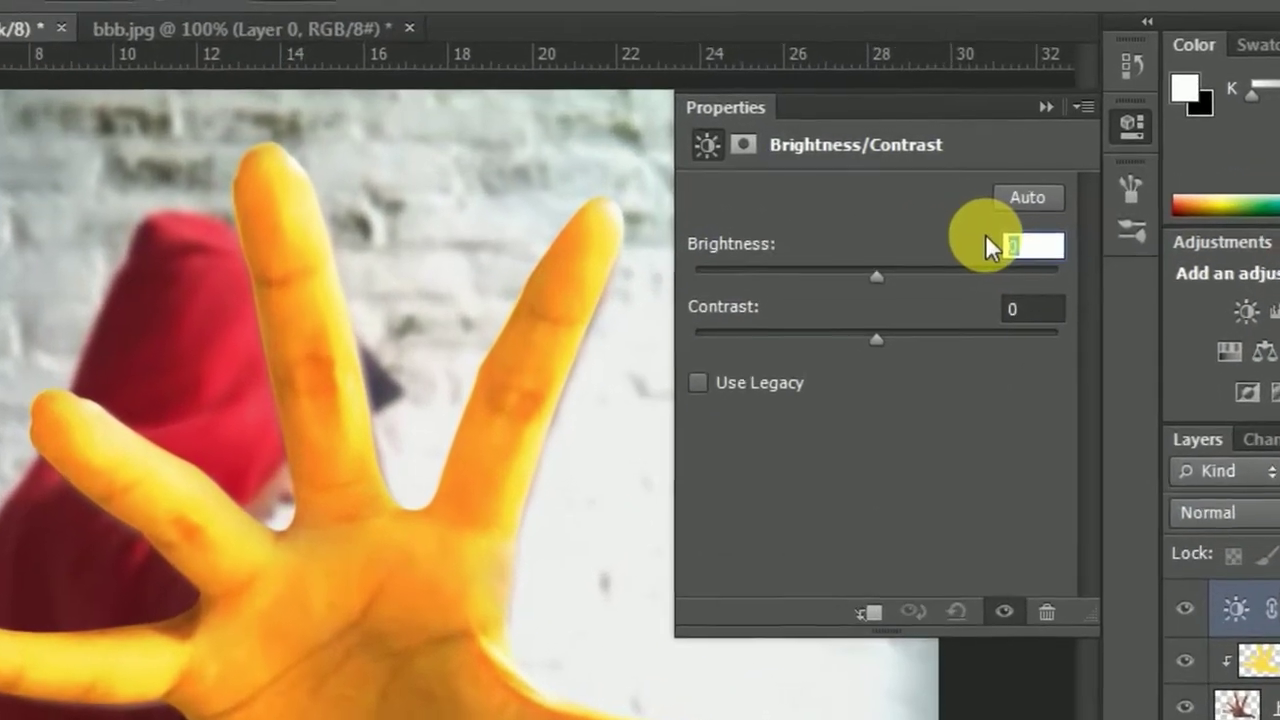
type("10")
left_click(1070, 342)
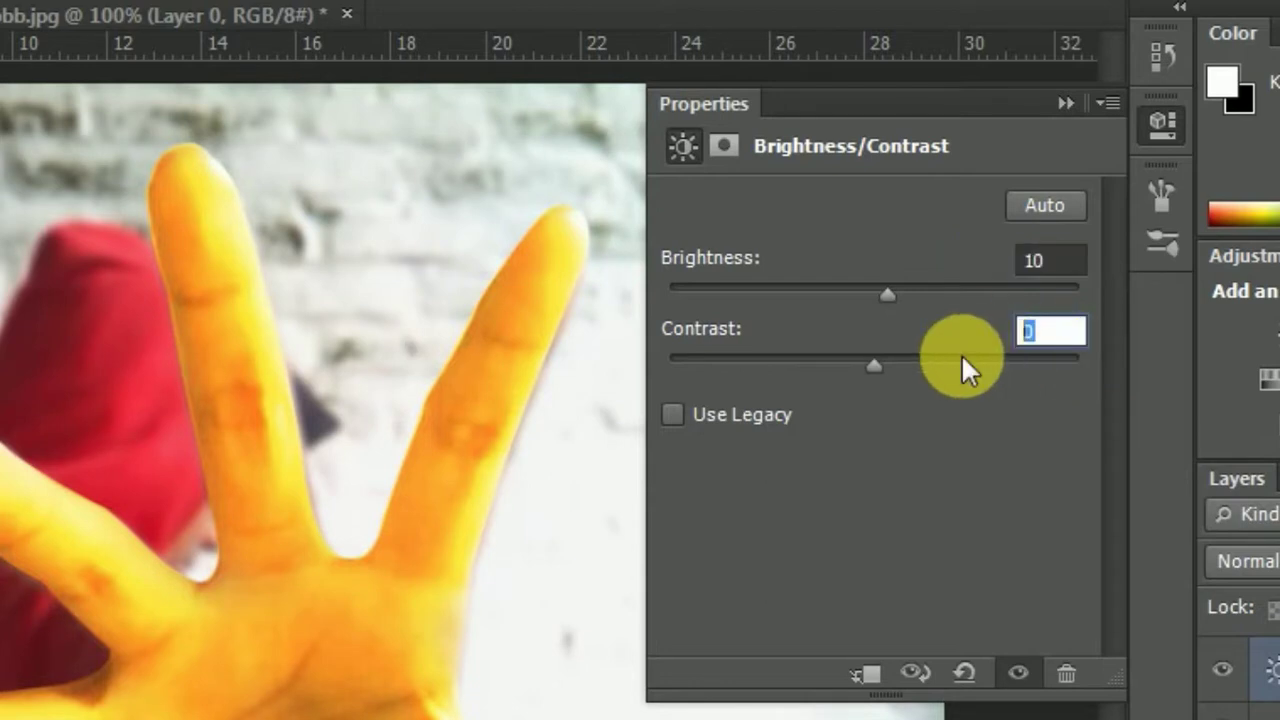
type("60")
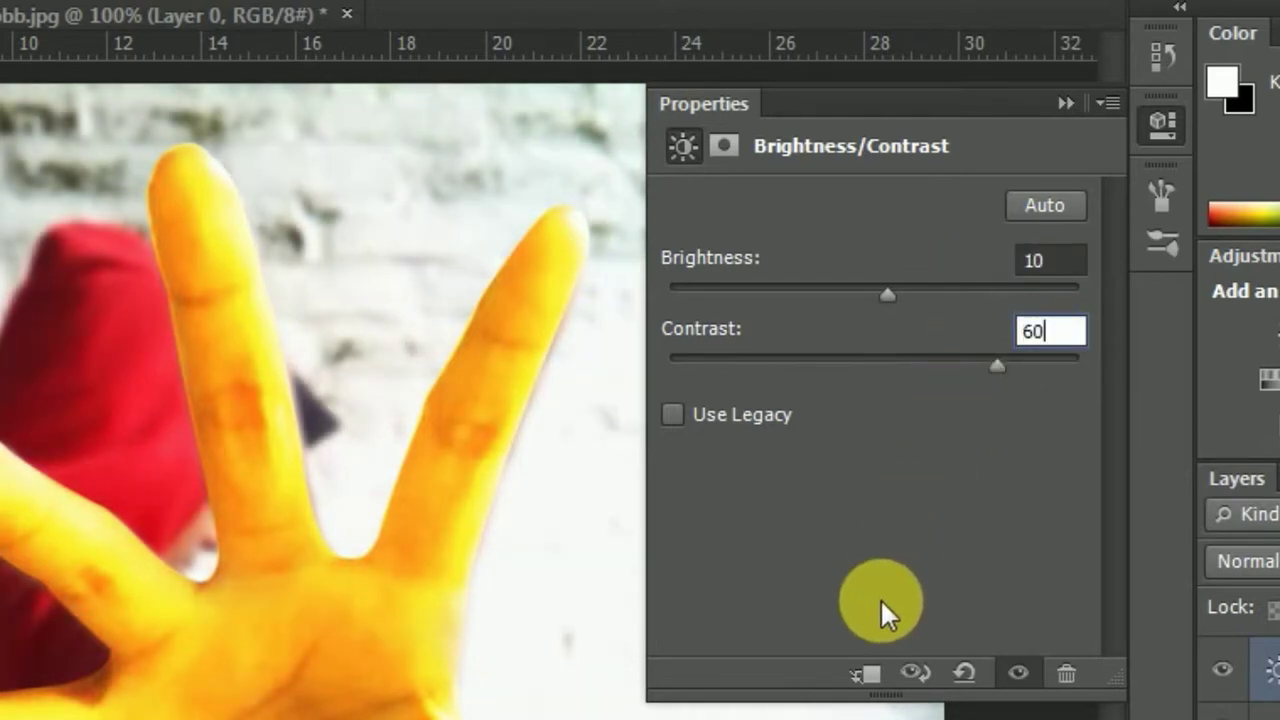
left_click(871, 677)
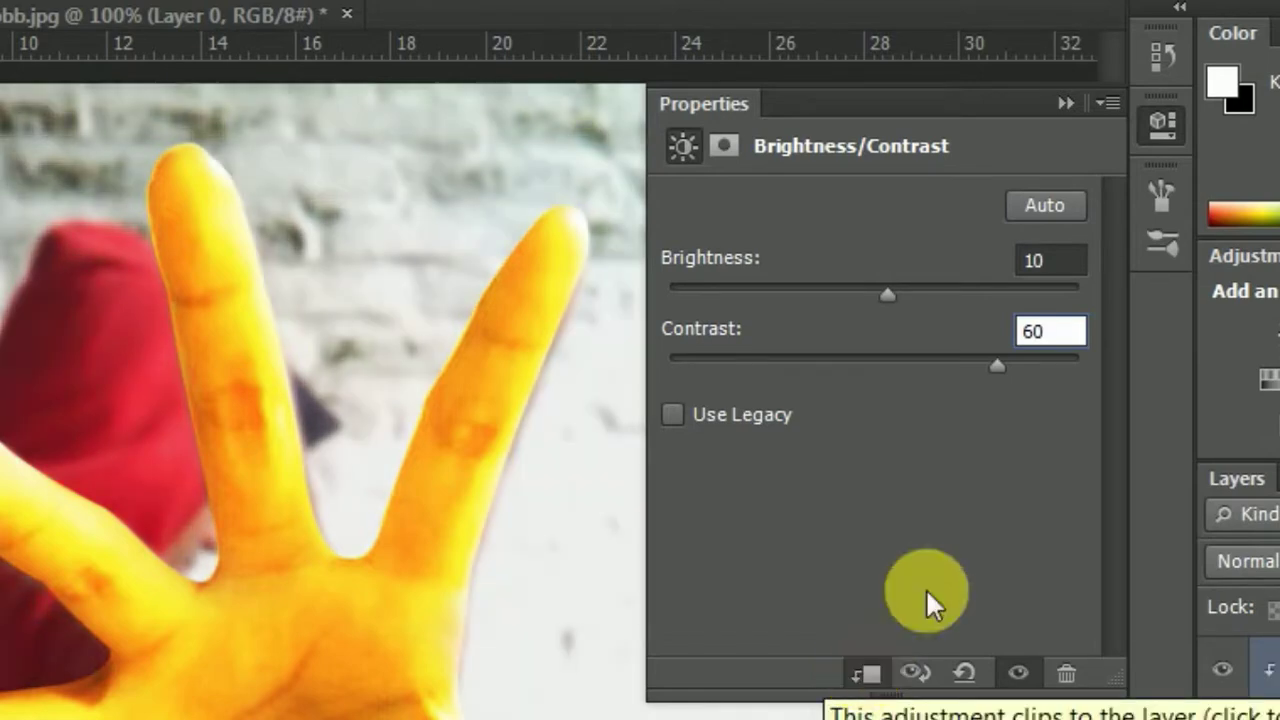
left_click(1062, 104)
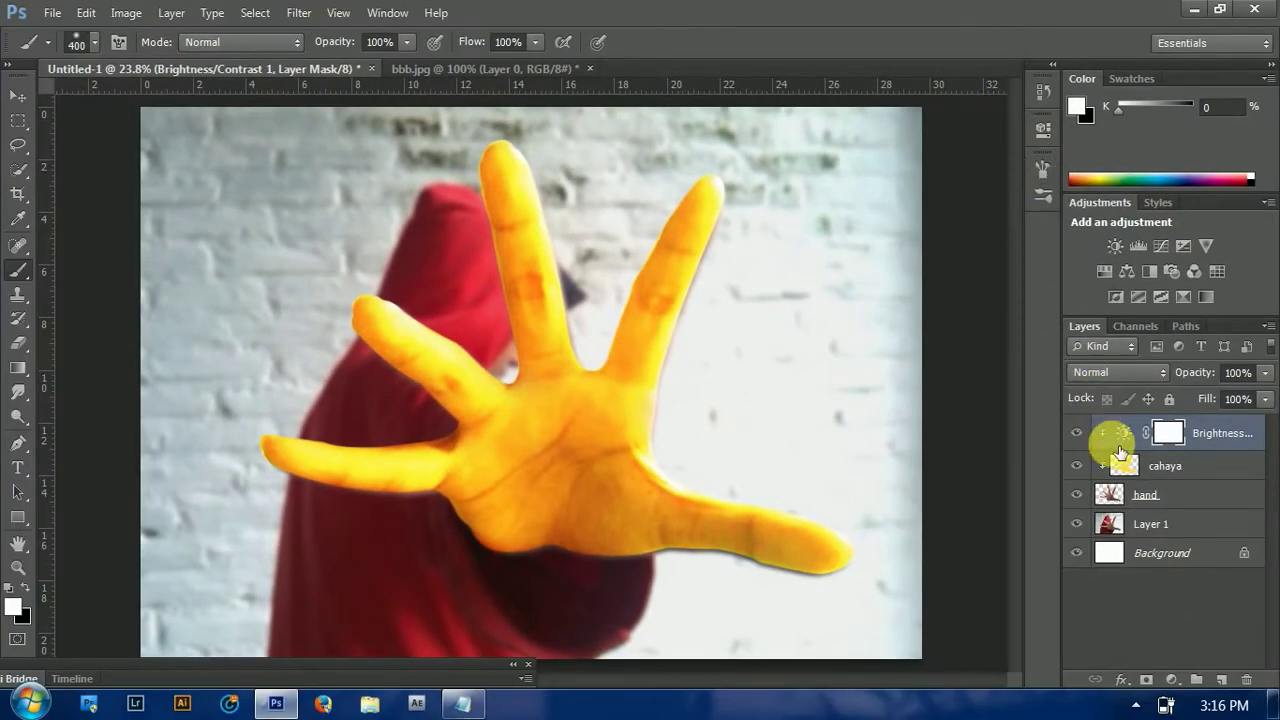
Add a second Brightness/Contrast layer with brightness -125 and contrast -15
left_click(1108, 266)
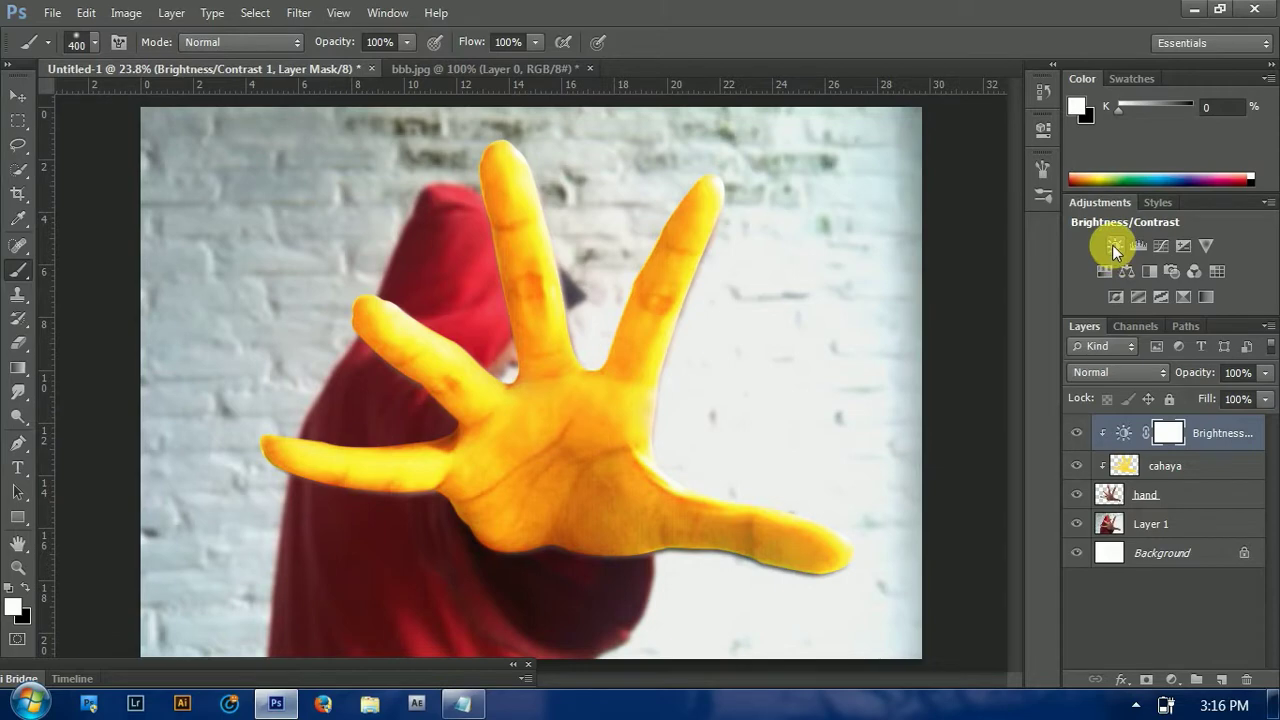
left_click(1115, 246)
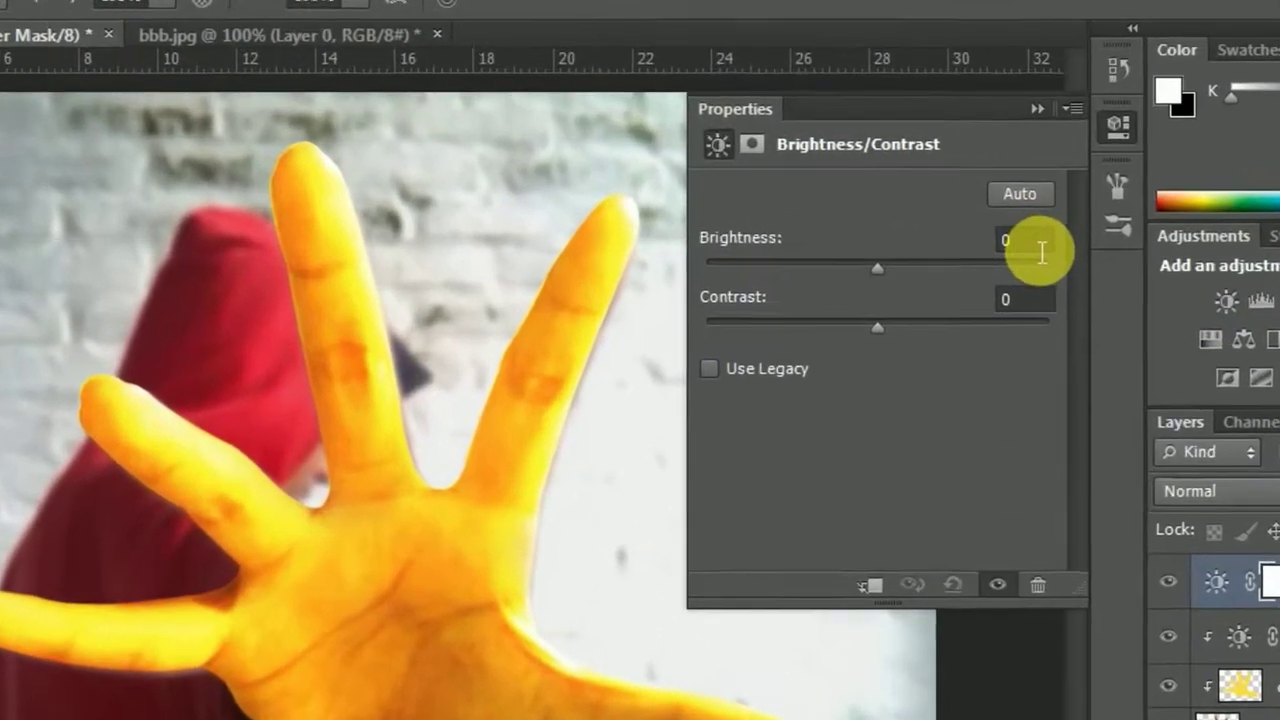
left_click(1041, 248)
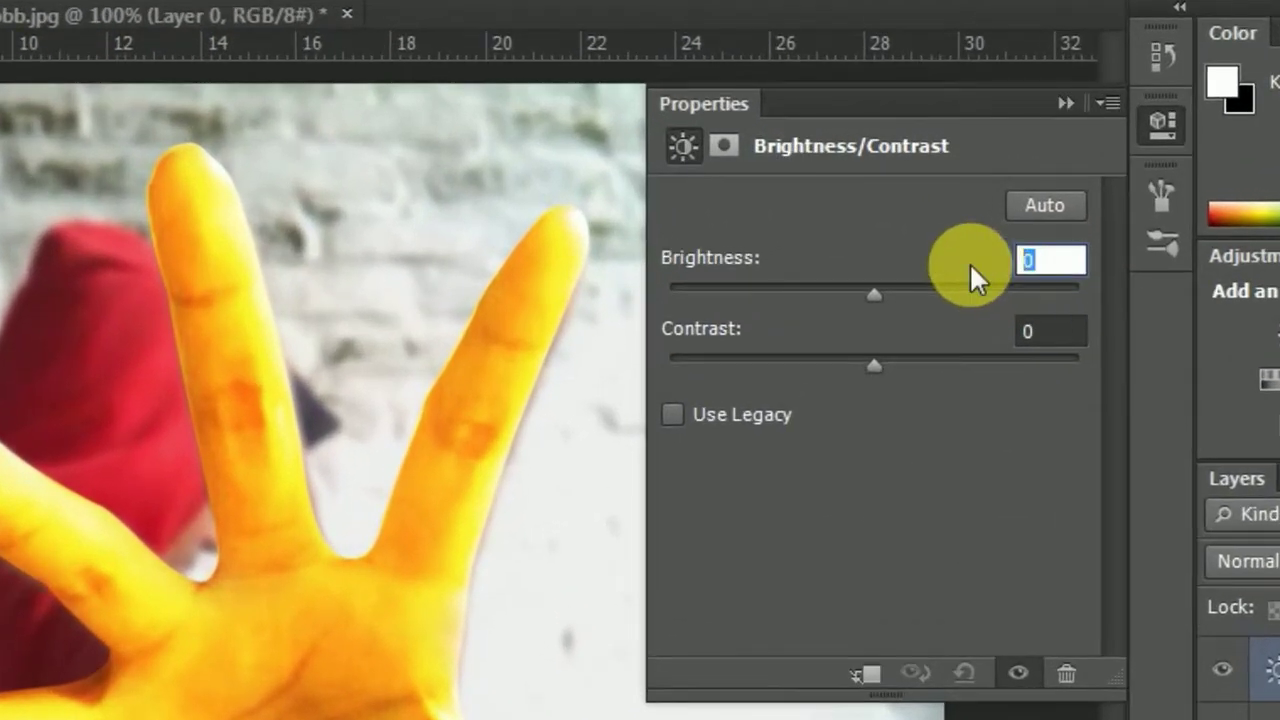
type("-125")
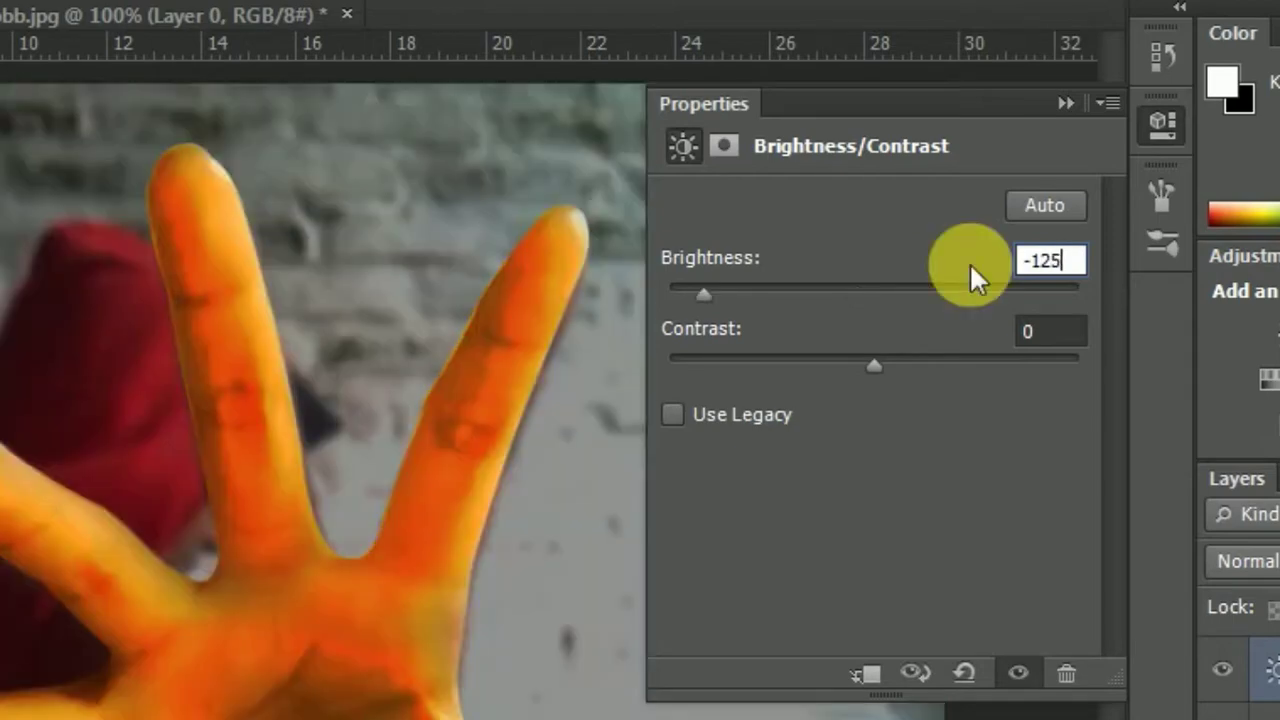
left_click(1063, 335)
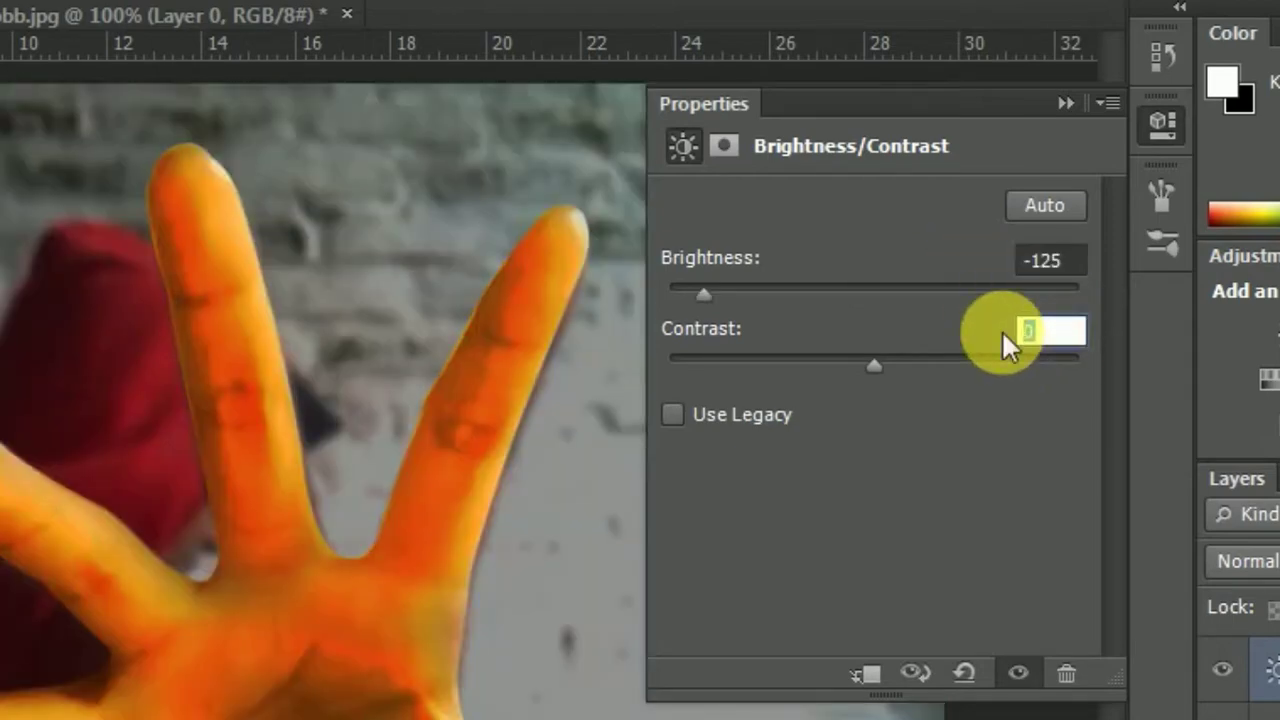
type("-15")
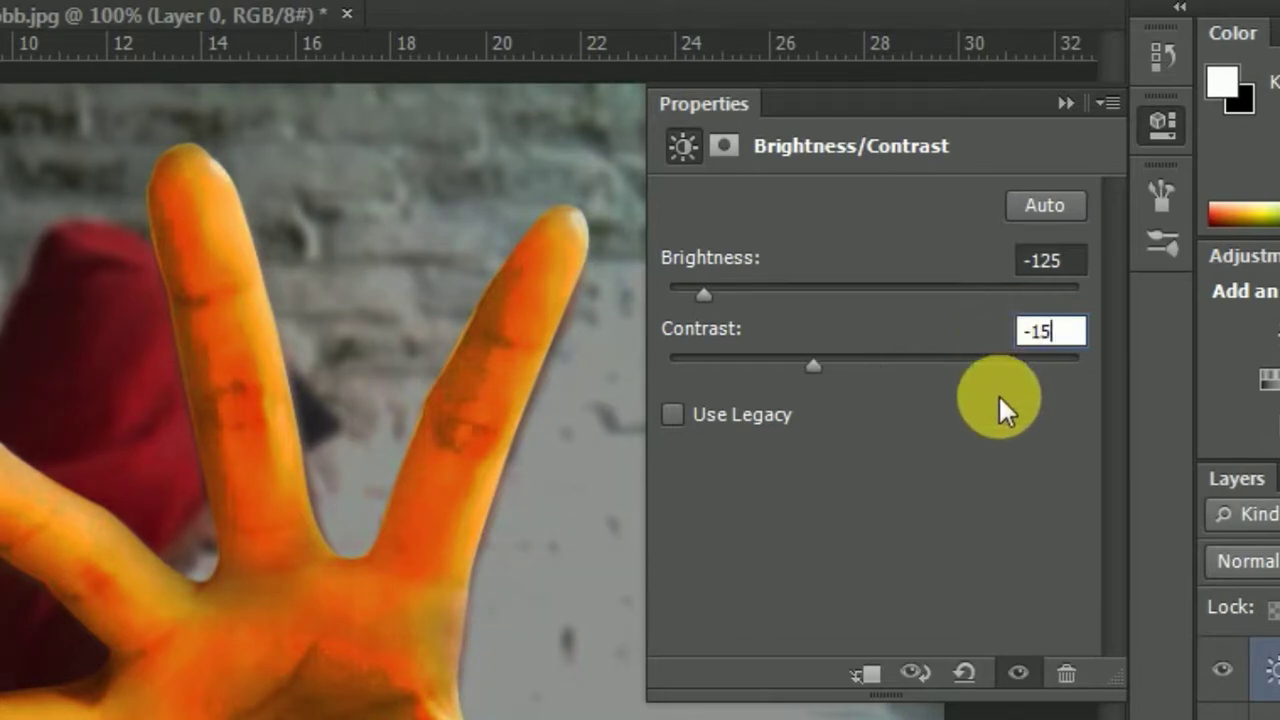
left_click(1066, 102)
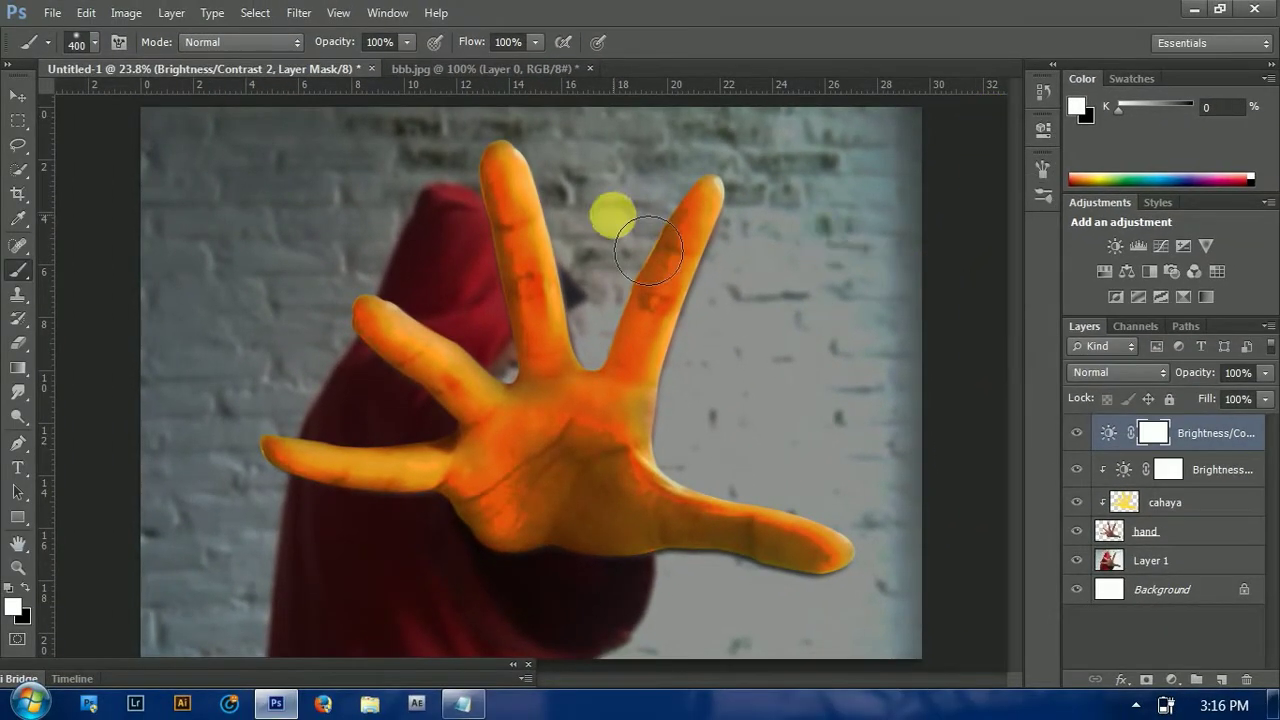
Open the perisai shield image from disk
left_click(53, 14)
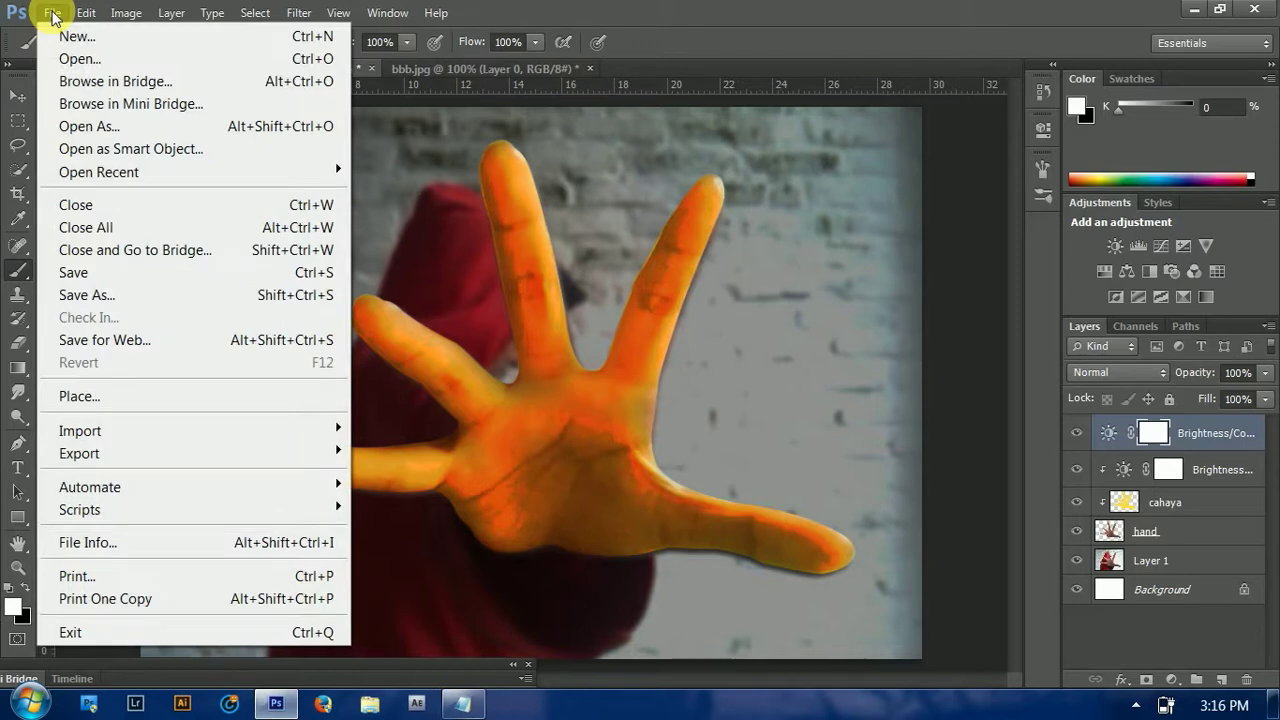
left_click(72, 55)
key("Right")
key("Return")
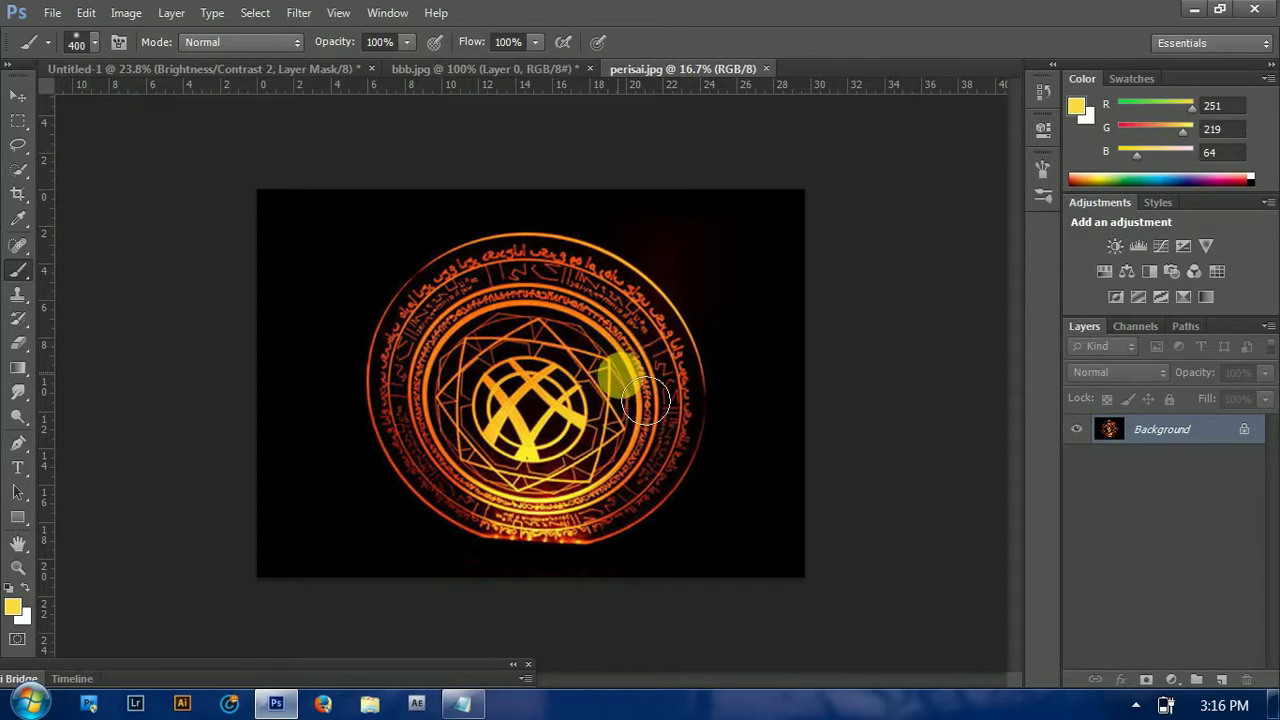
Convert the perisai Background into an editable Layer 0 and select the Move tool
double_click(1165, 440)
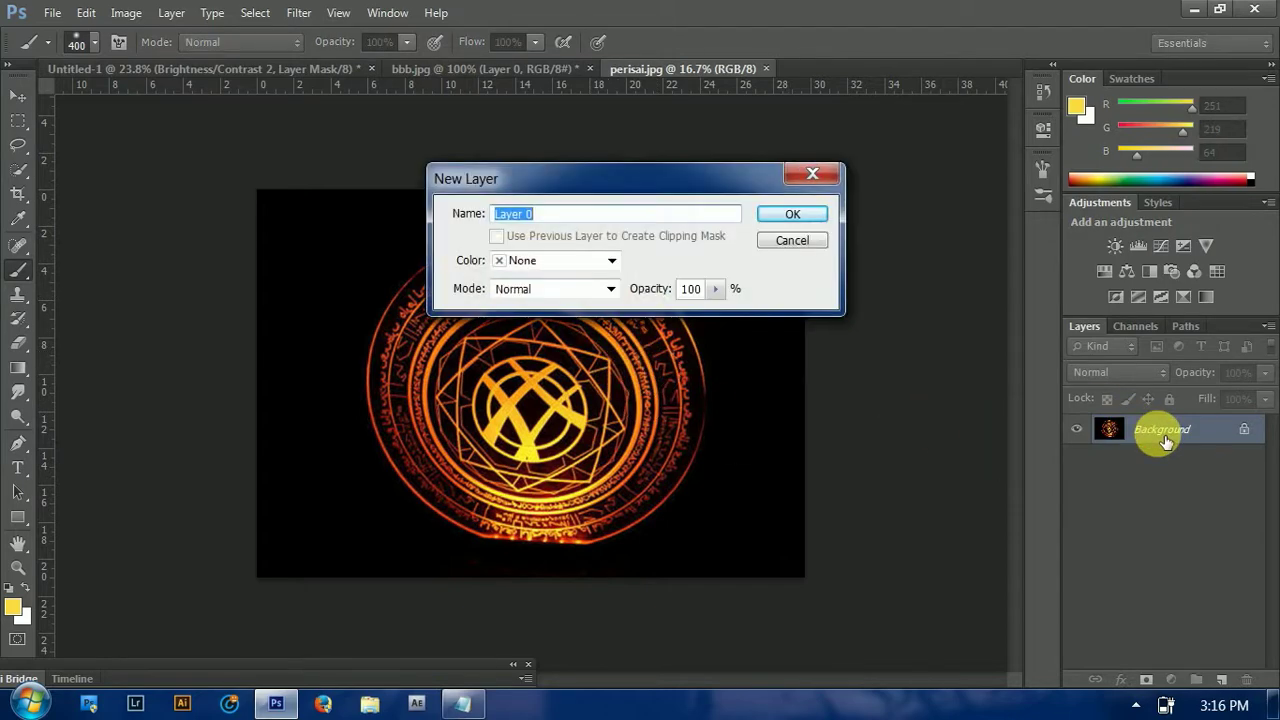
key("Return")
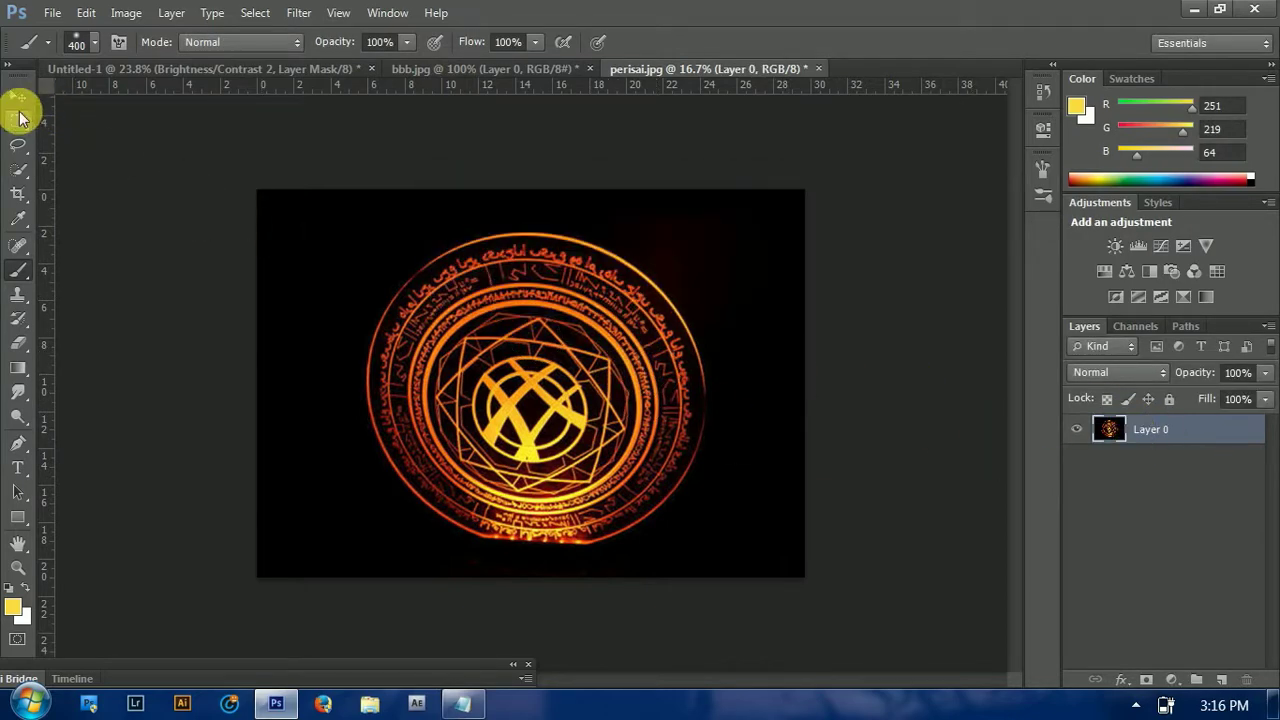
left_click(18, 95)
Drag the shield onto the Untitled-1 canvas and name its layer perisai
left_click_drag(425, 342, 280, 70)
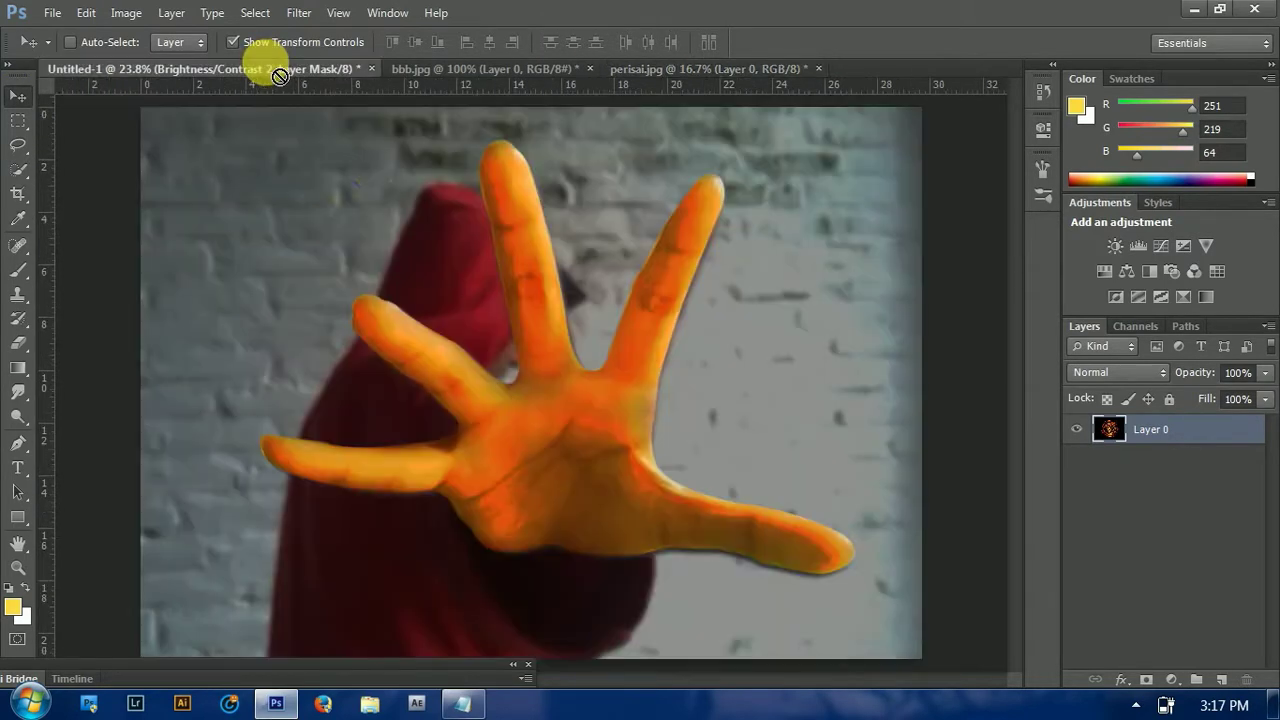
mouse_move(280, 70)
left_mouse_down()
mouse_move(566, 405)
mouse_move(541, 376)
left_mouse_up()
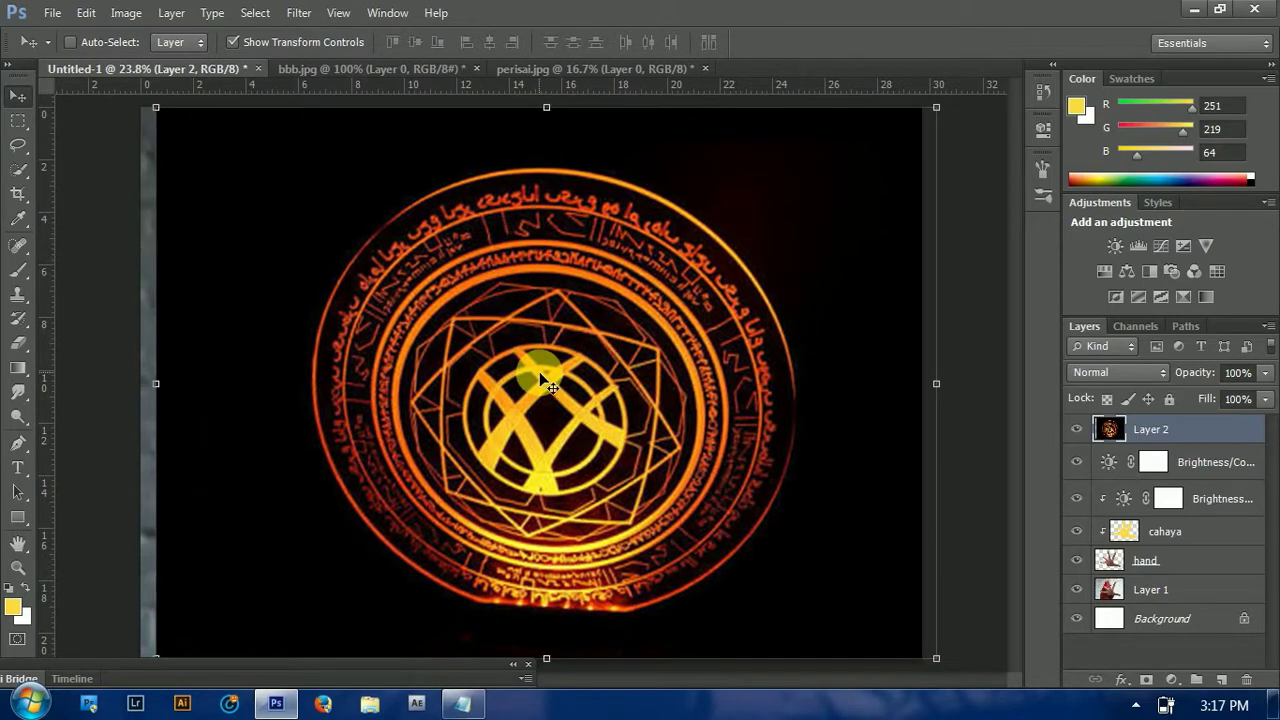
double_click(1149, 431)
type("perisai")
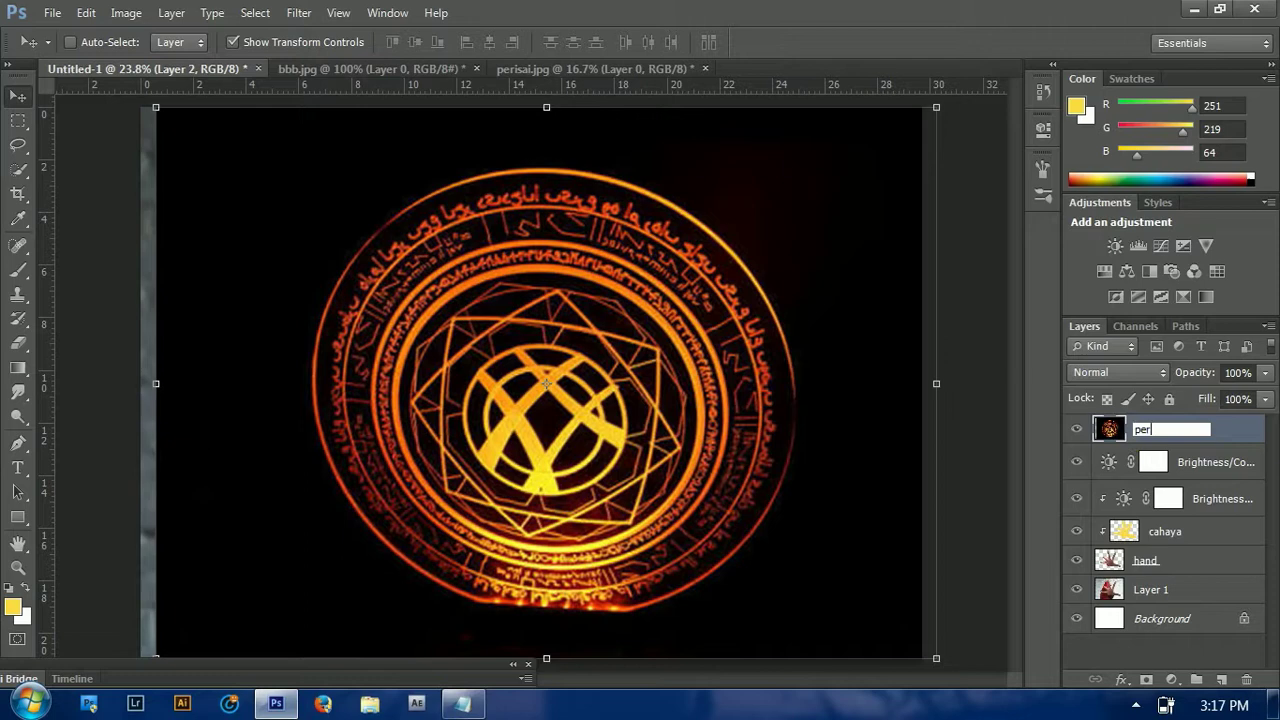
key("Return")
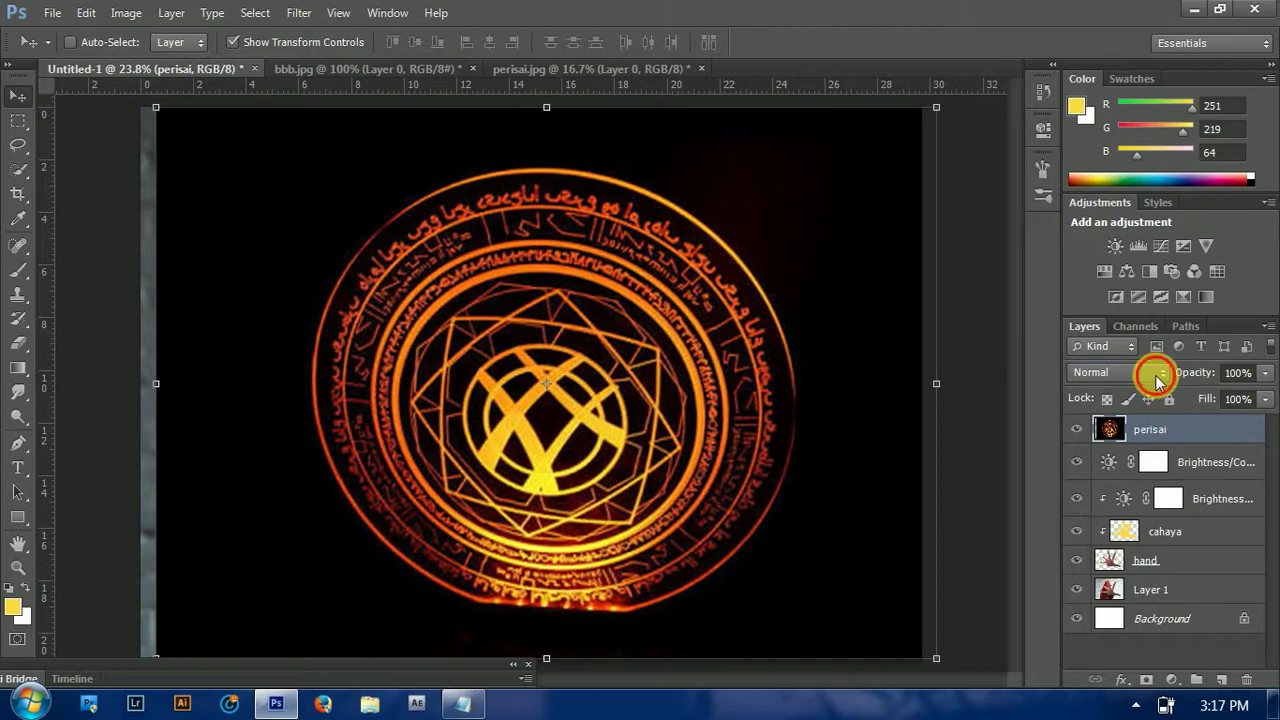
Set the perisai layer to Linear Dodge (Add) and nudge it over the palm
left_click(1157, 378)
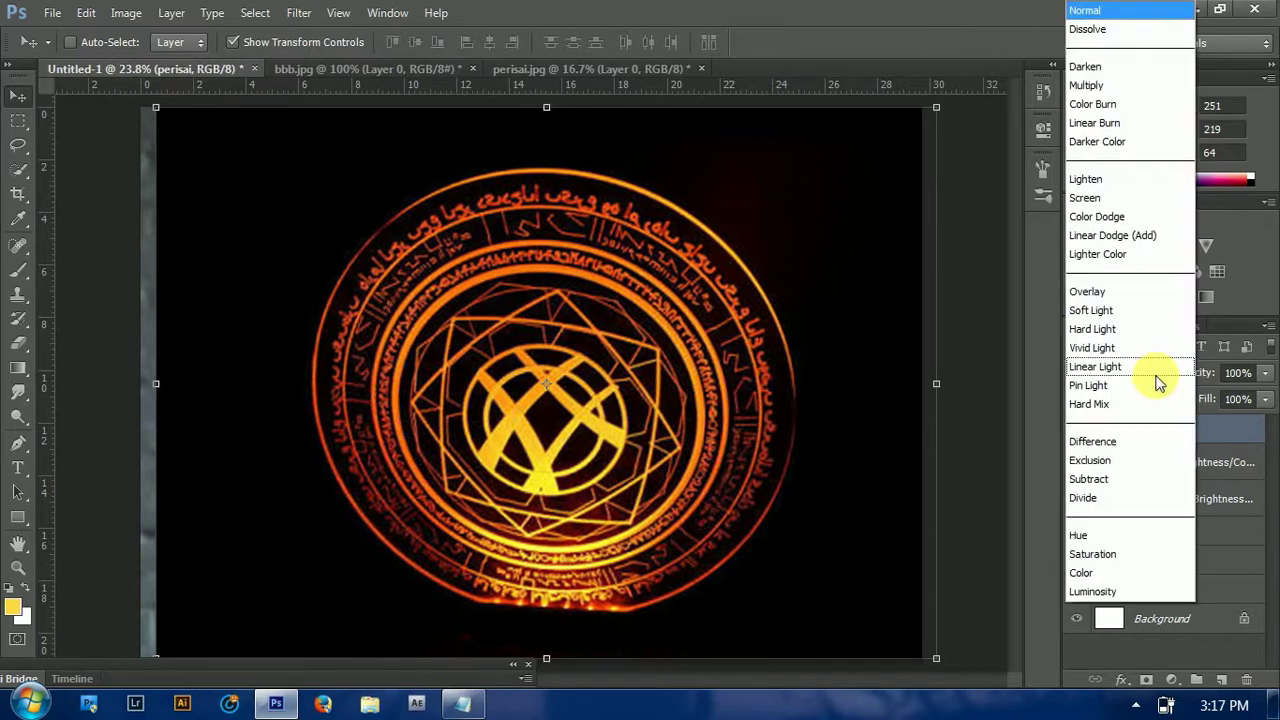
left_click(1143, 236)
left_click_drag(703, 383, 715, 398)
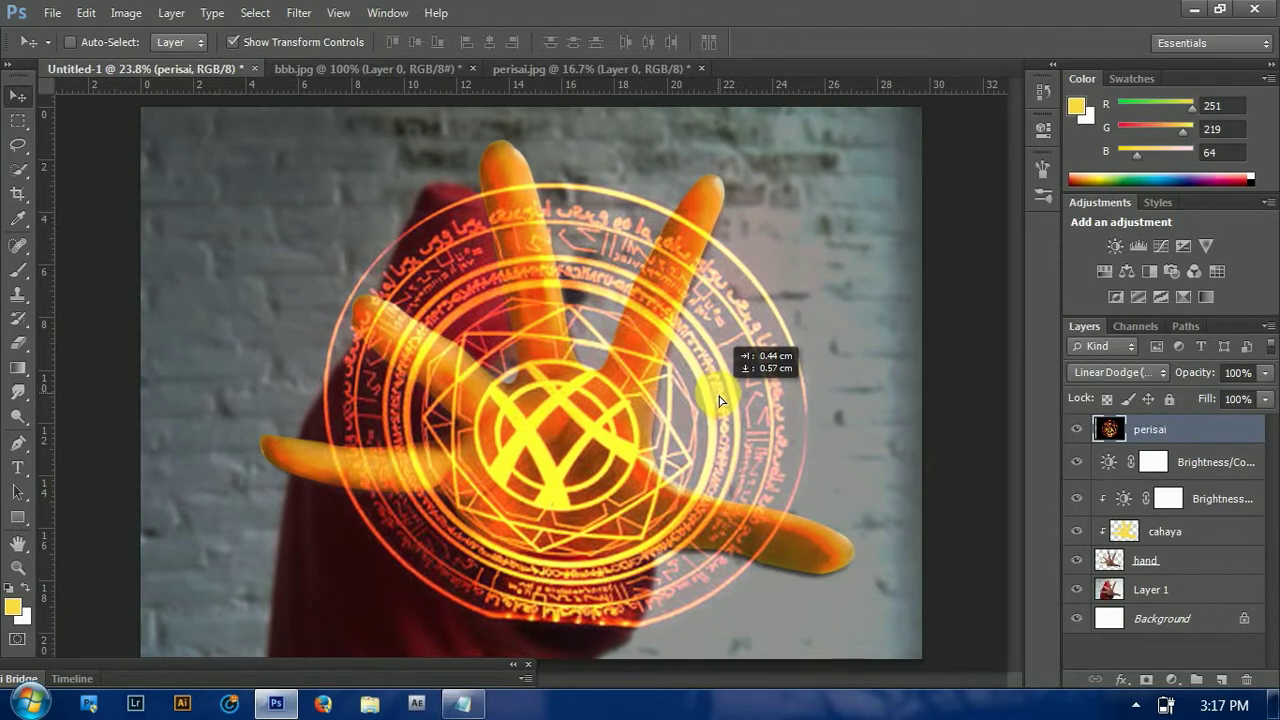
left_click_drag(719, 394, 719, 394)
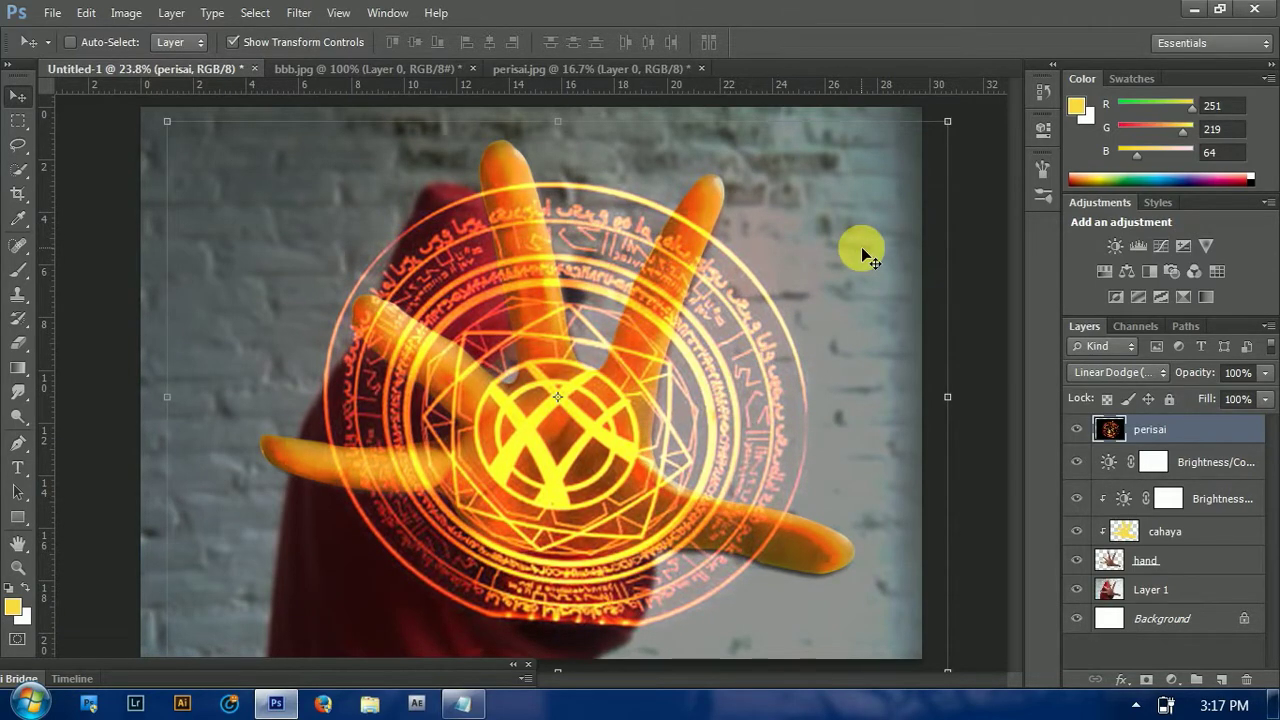
Scale the shield to about 102.74% and reposition it on the palm
key("ctrl+minus")
left_click_drag(829, 194, 840, 190)
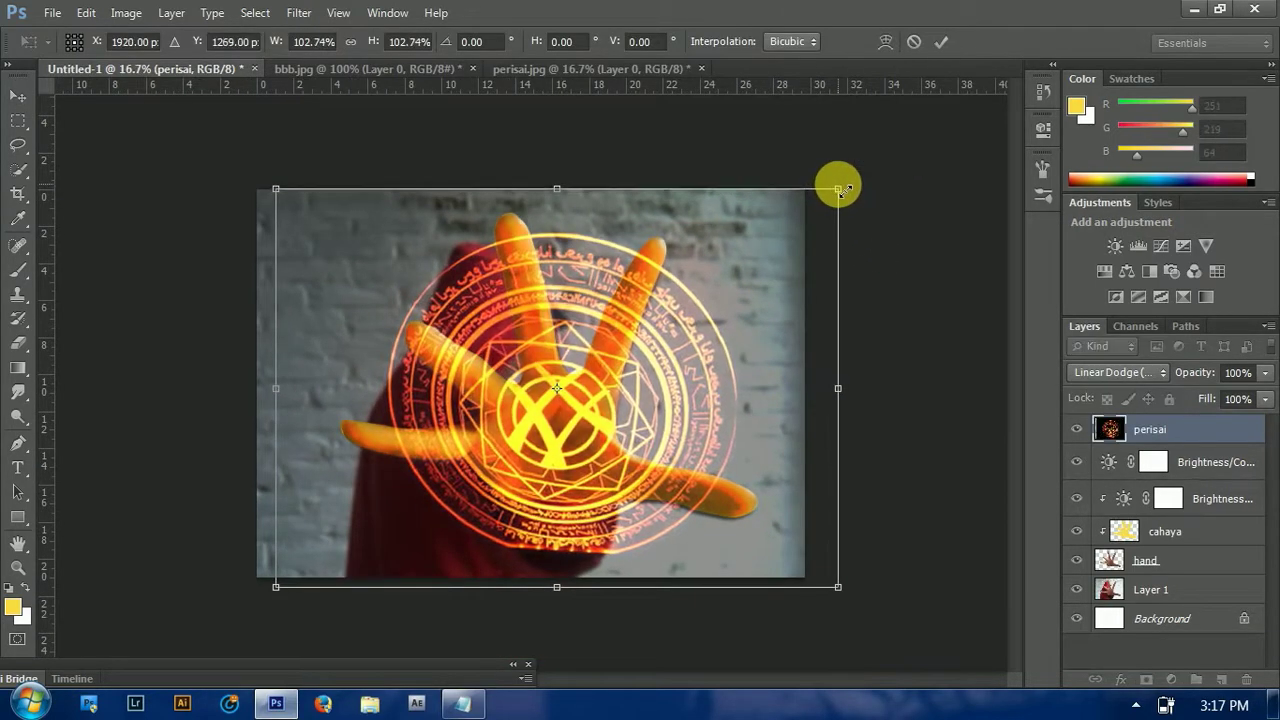
left_click_drag(684, 369, 677, 371)
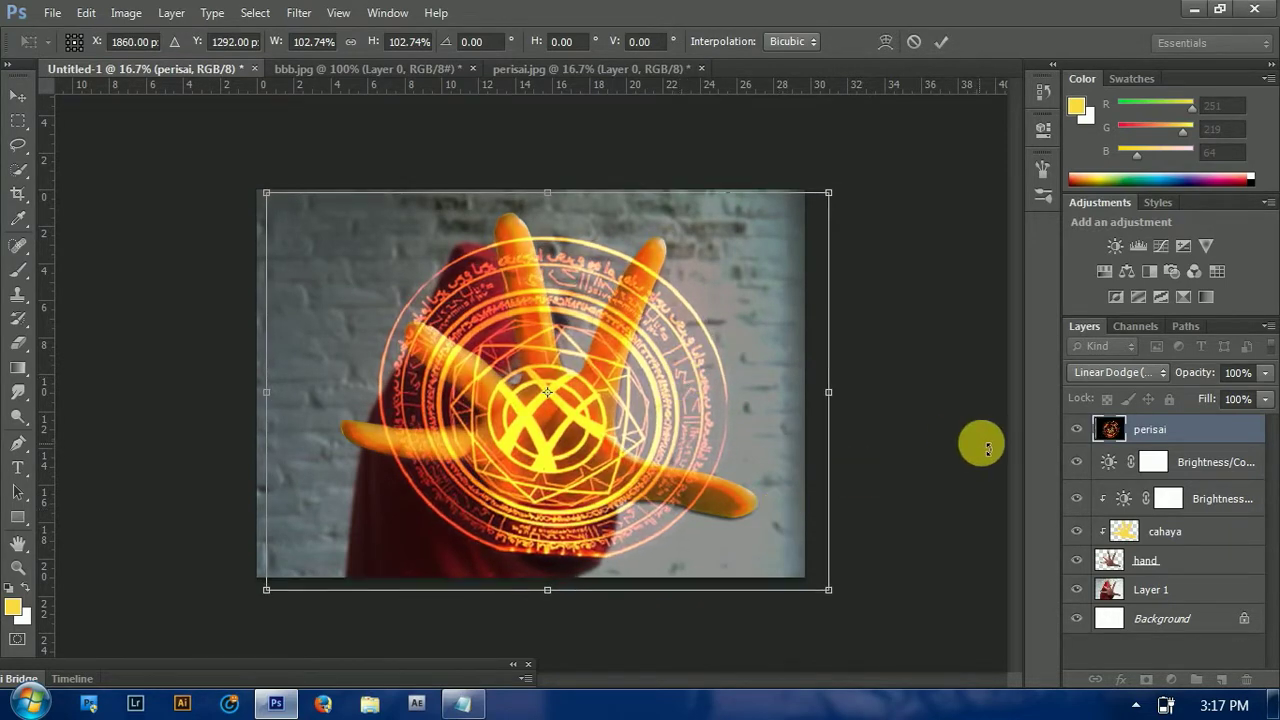
key("Return")
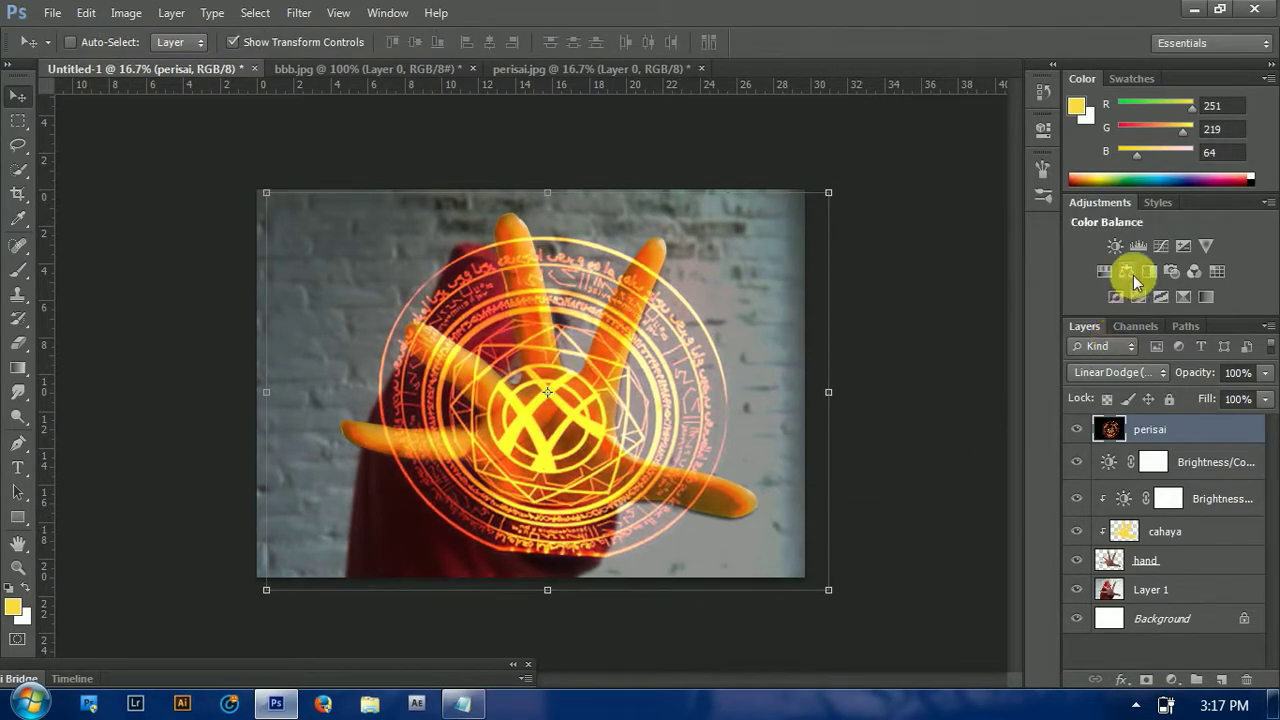
Add a Levels adjustment with midtone 1.23, clipped to the shield
left_click(1136, 248)
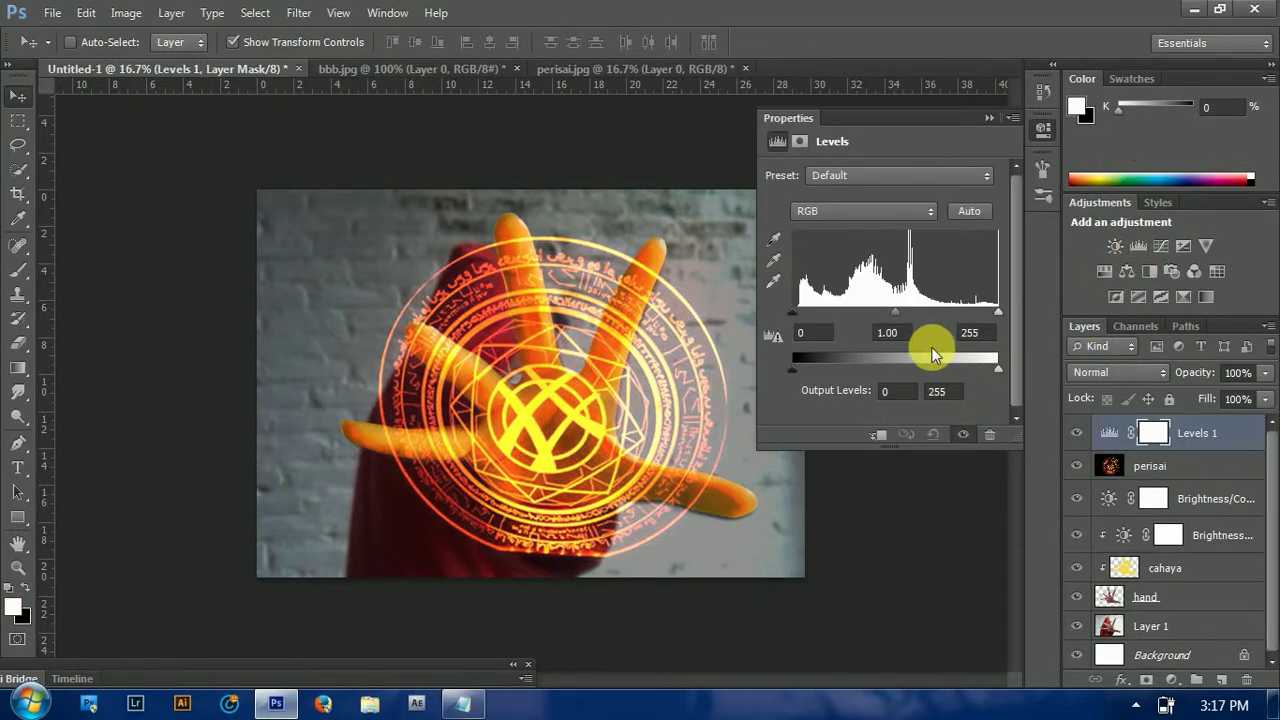
left_click(884, 337)
type("123")
key("Left")
key("Left")
type(".")
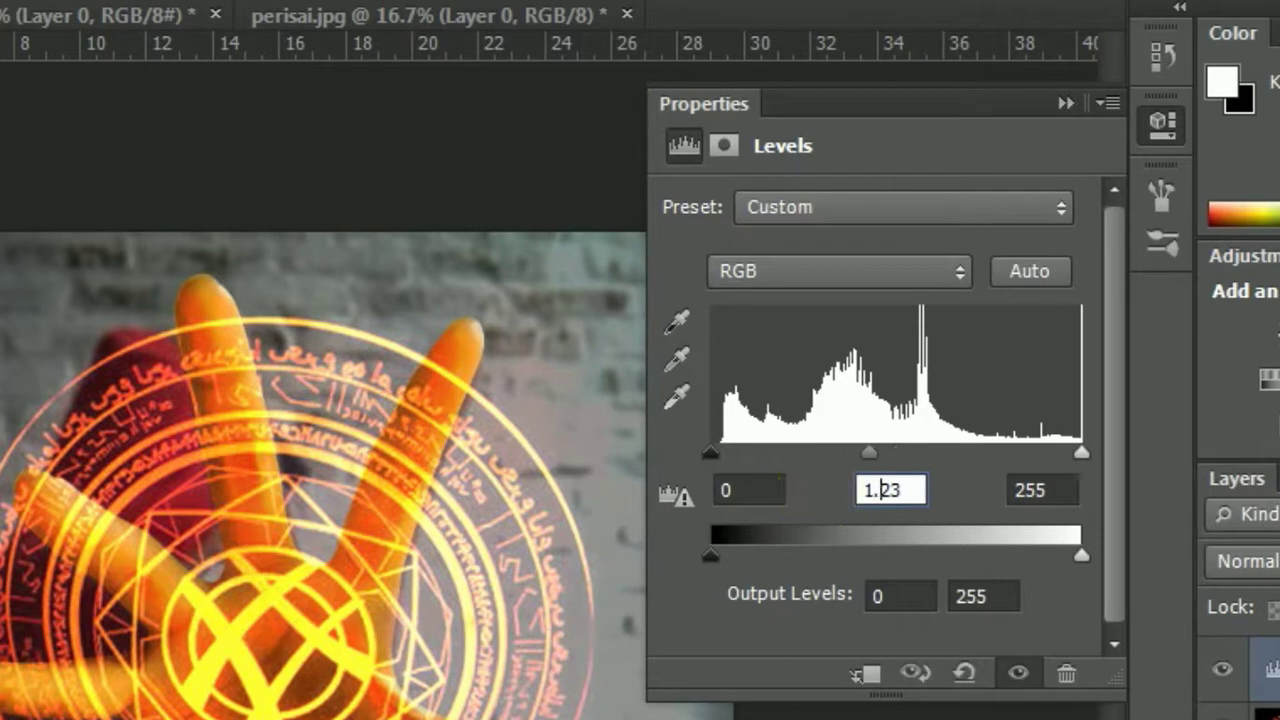
left_click(868, 675)
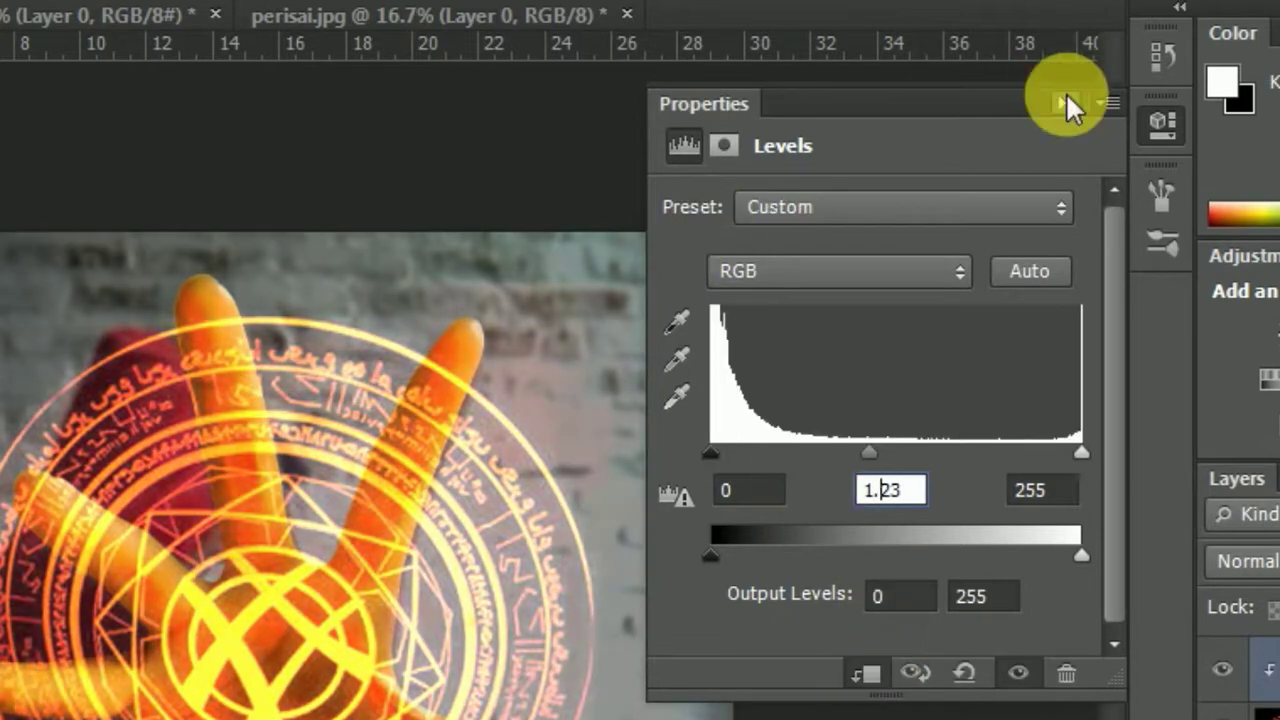
left_click(1066, 103)
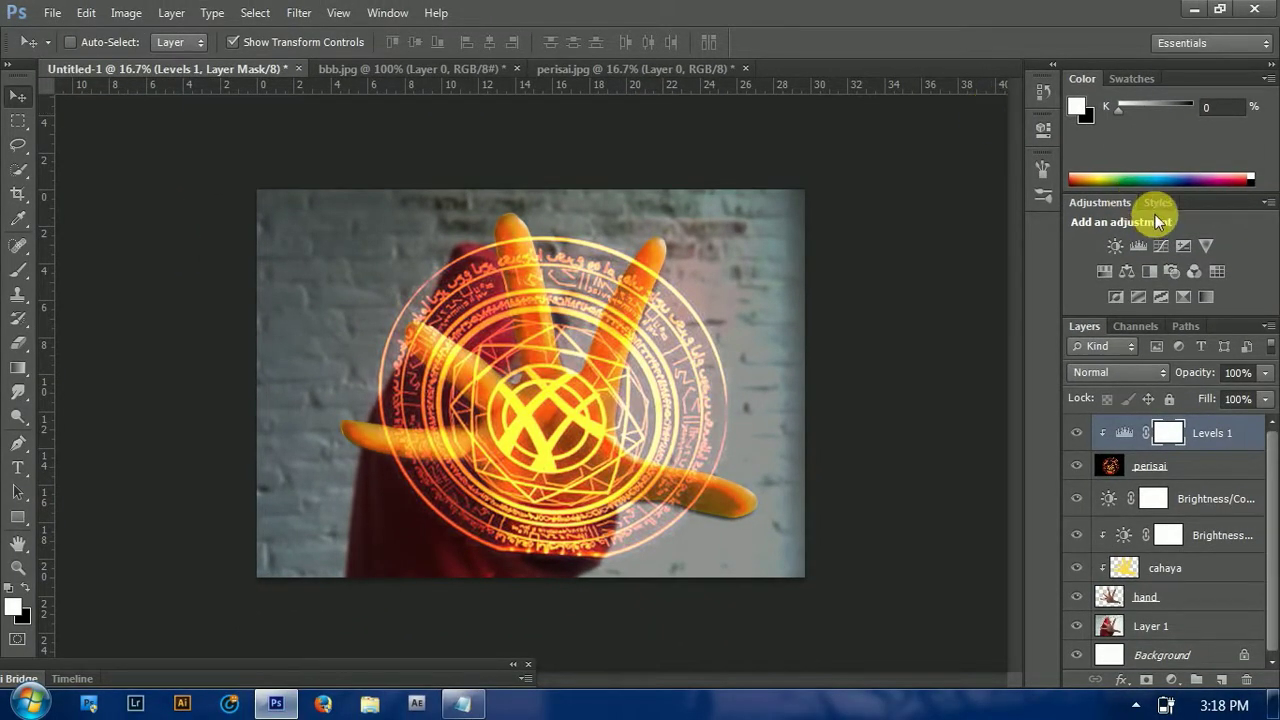
Add a Brightness/Contrast adjustment of 80 brightness and 100 contrast, clipped to the shield
left_click(1113, 246)
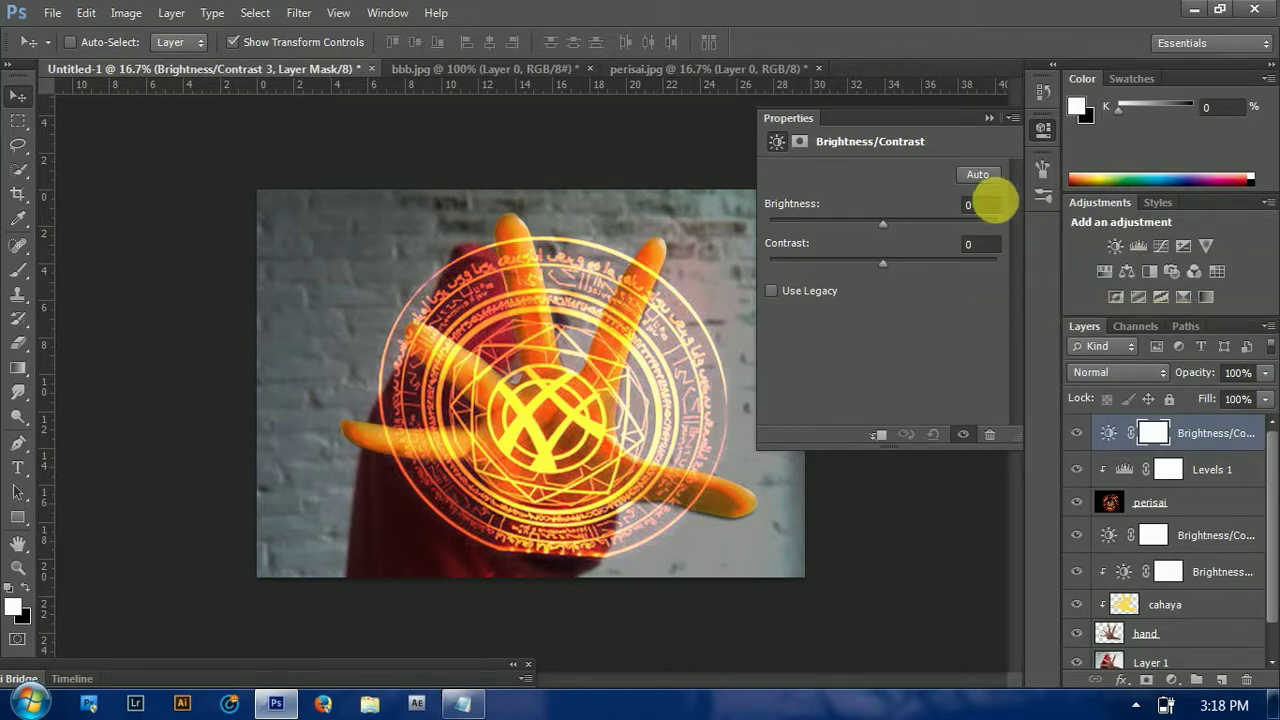
double_click(990, 204)
type("80")
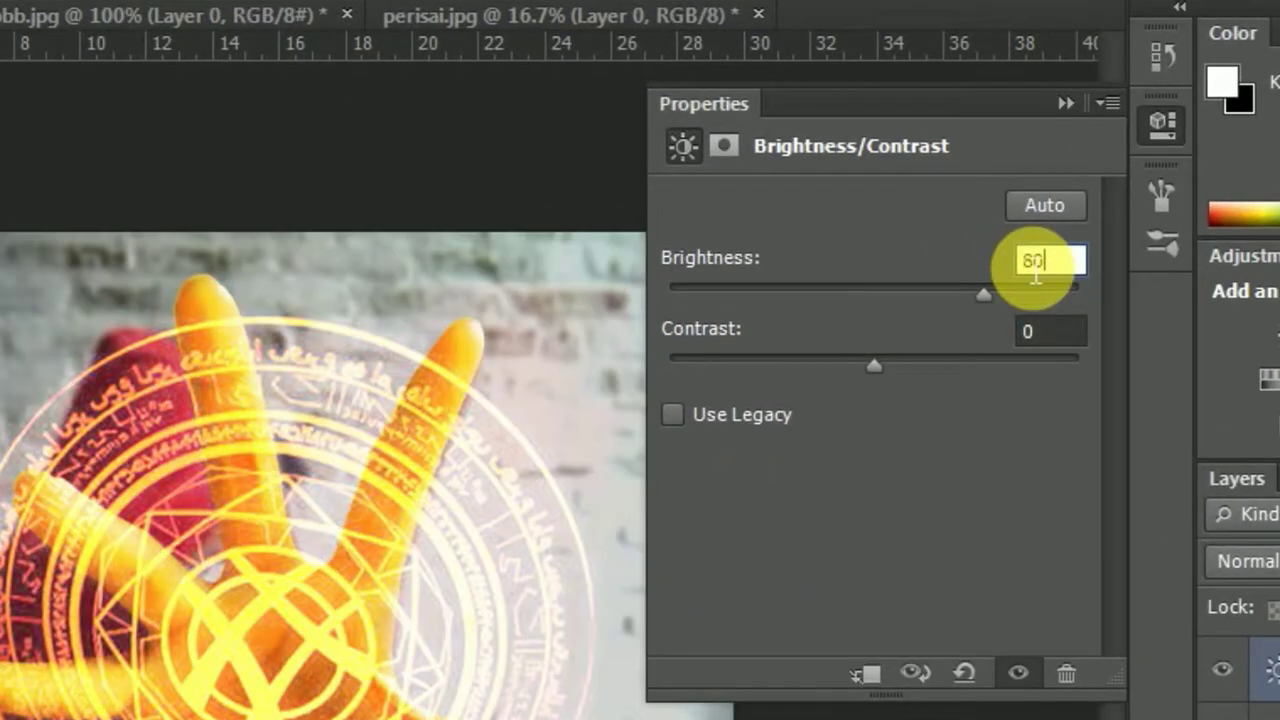
left_click(1070, 333)
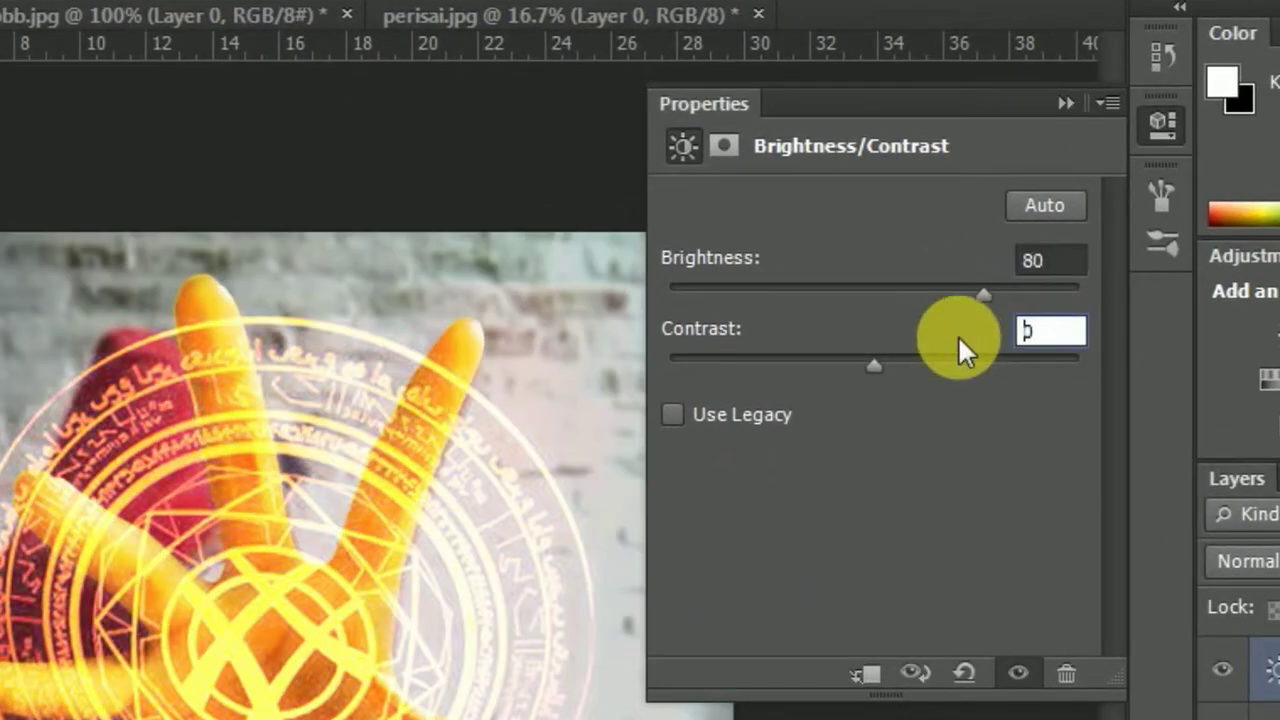
type("100")
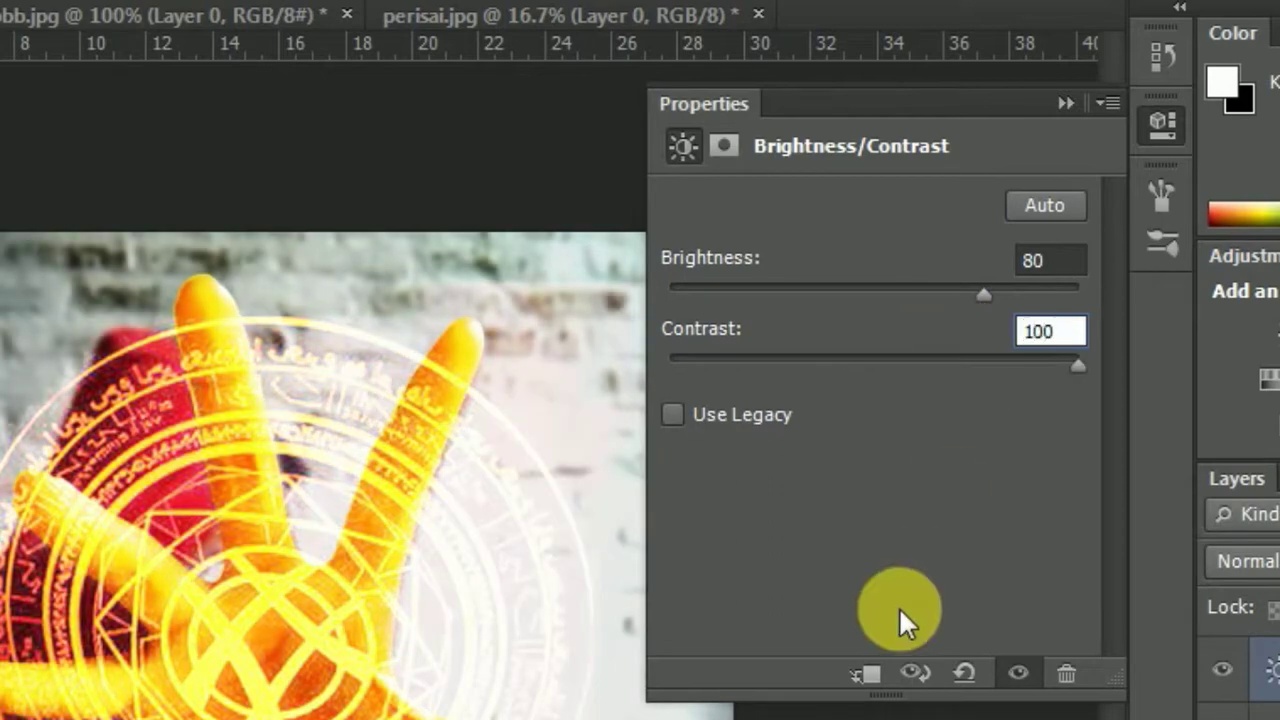
left_click(869, 678)
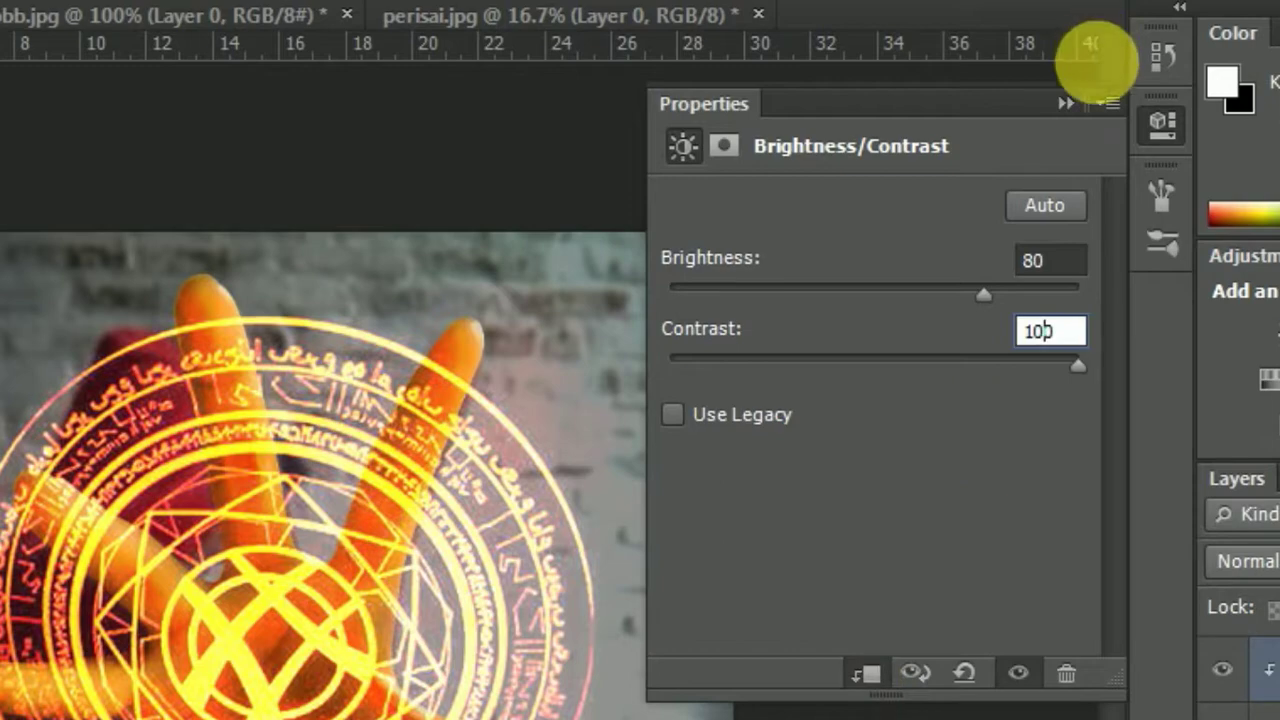
left_click(1066, 103)
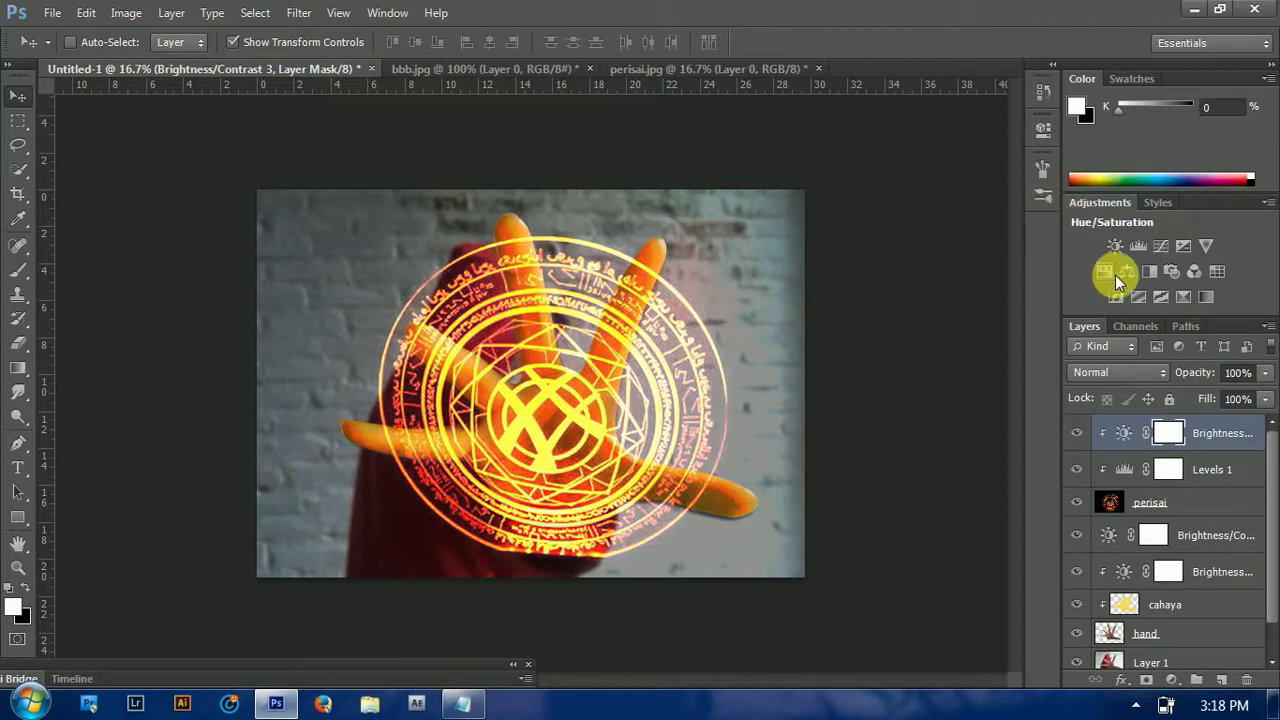
Toggle the shield adjustments' visibility off and back on to compare
left_click(1076, 433)
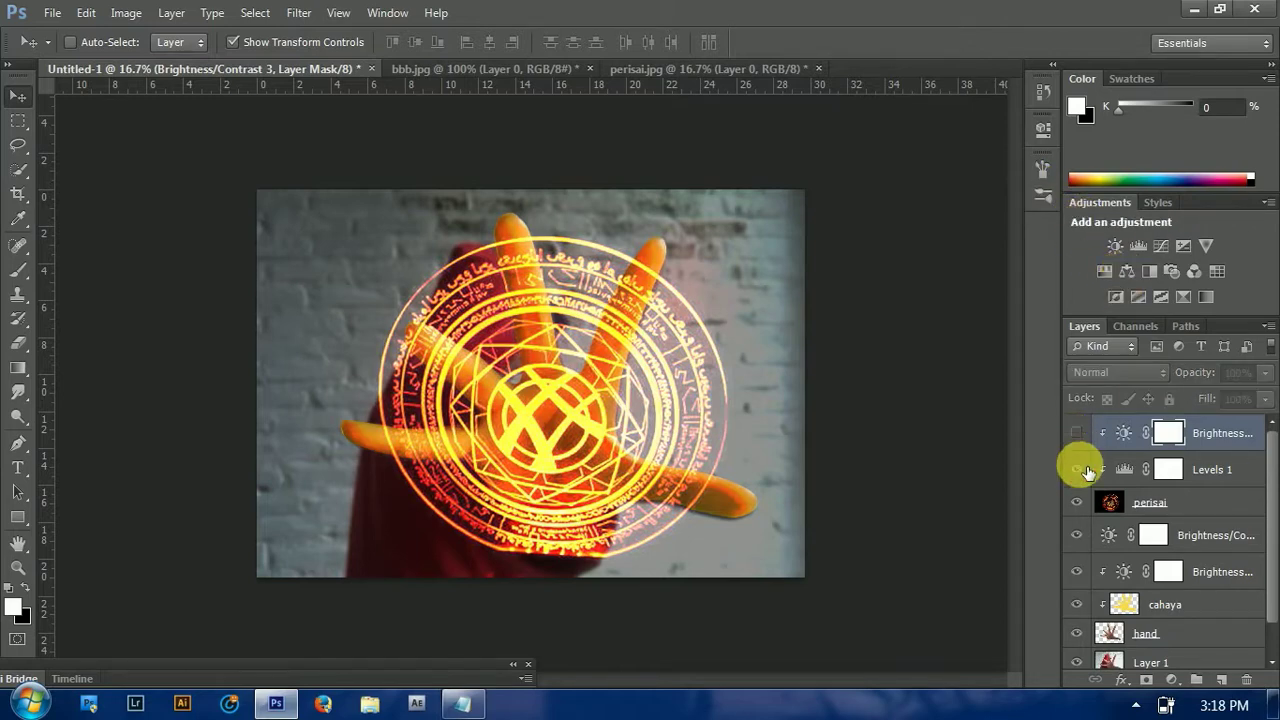
left_click(1077, 469)
left_click(1076, 433)
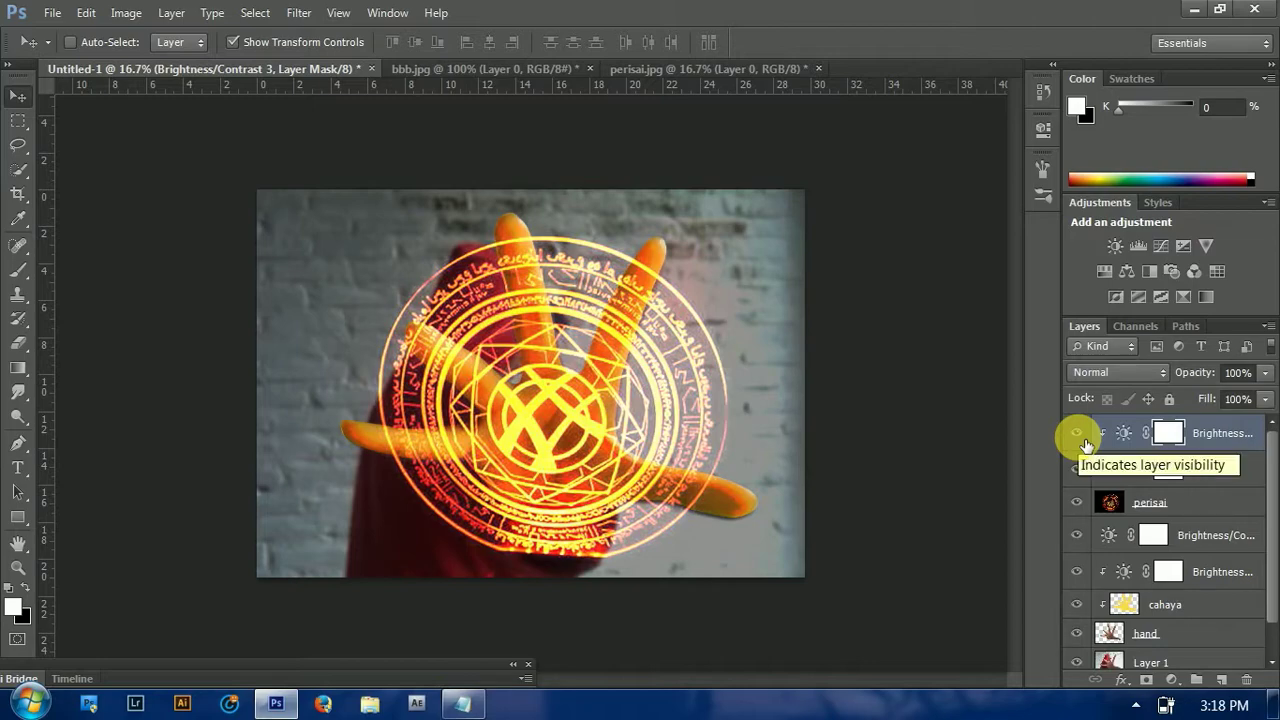
Add a Color Balance adjustment with midtones 10, -2 and -10
left_click(1127, 272)
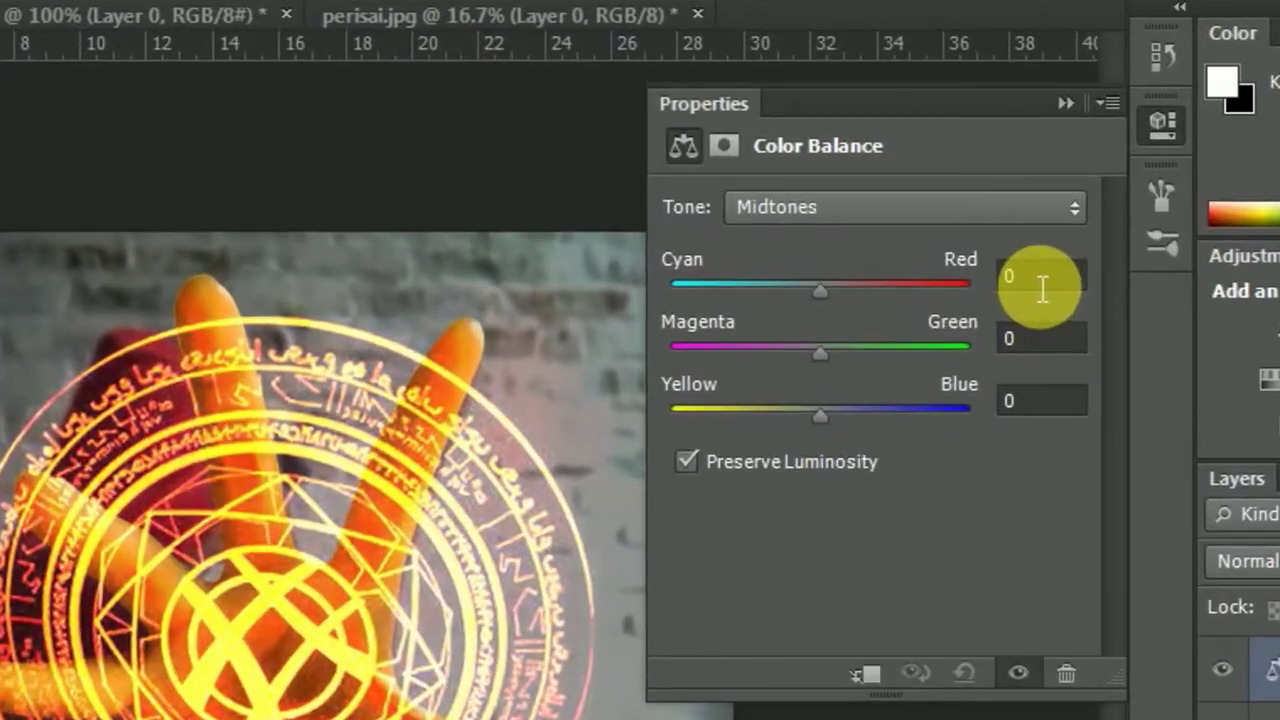
left_click(1042, 280)
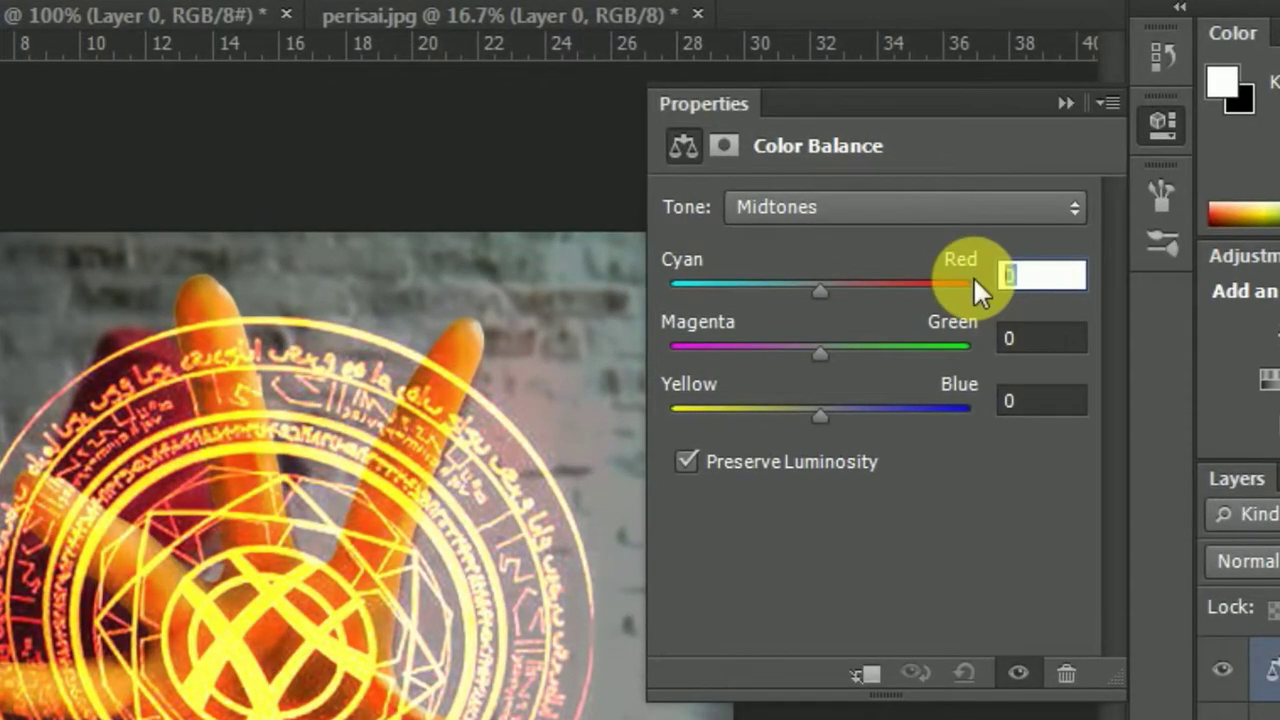
type("10")
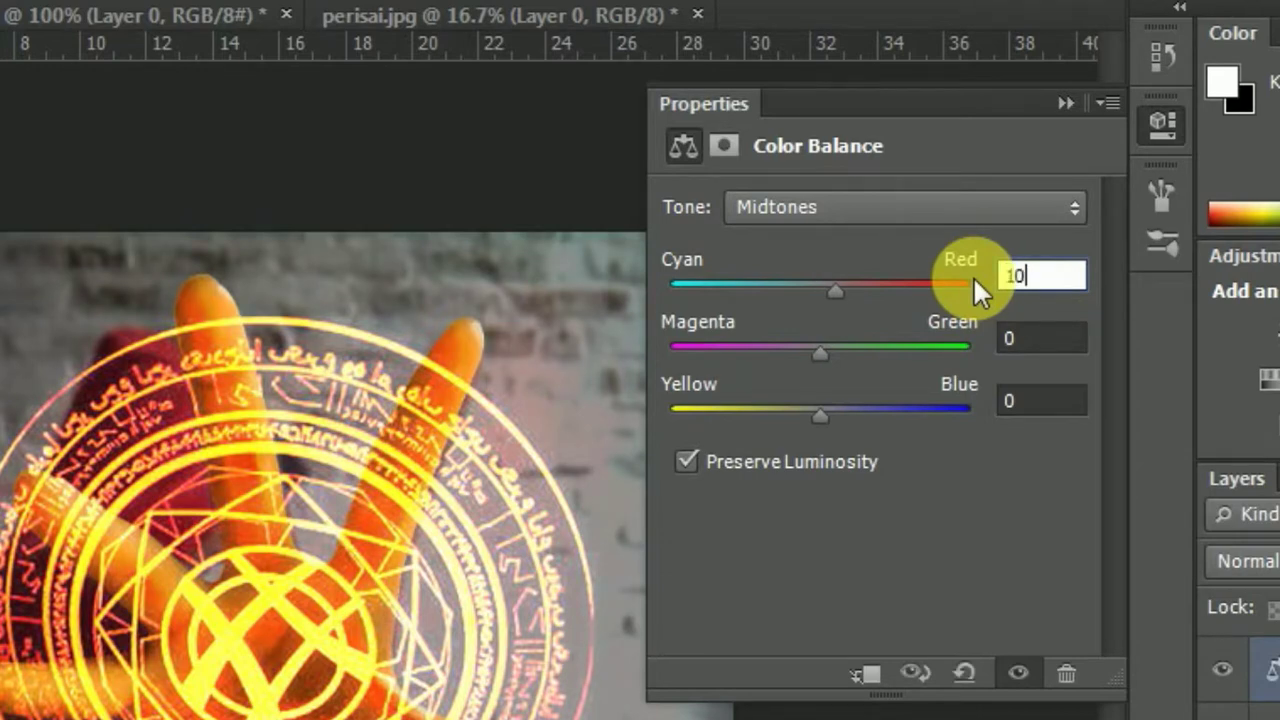
left_click(1042, 338)
type("-")
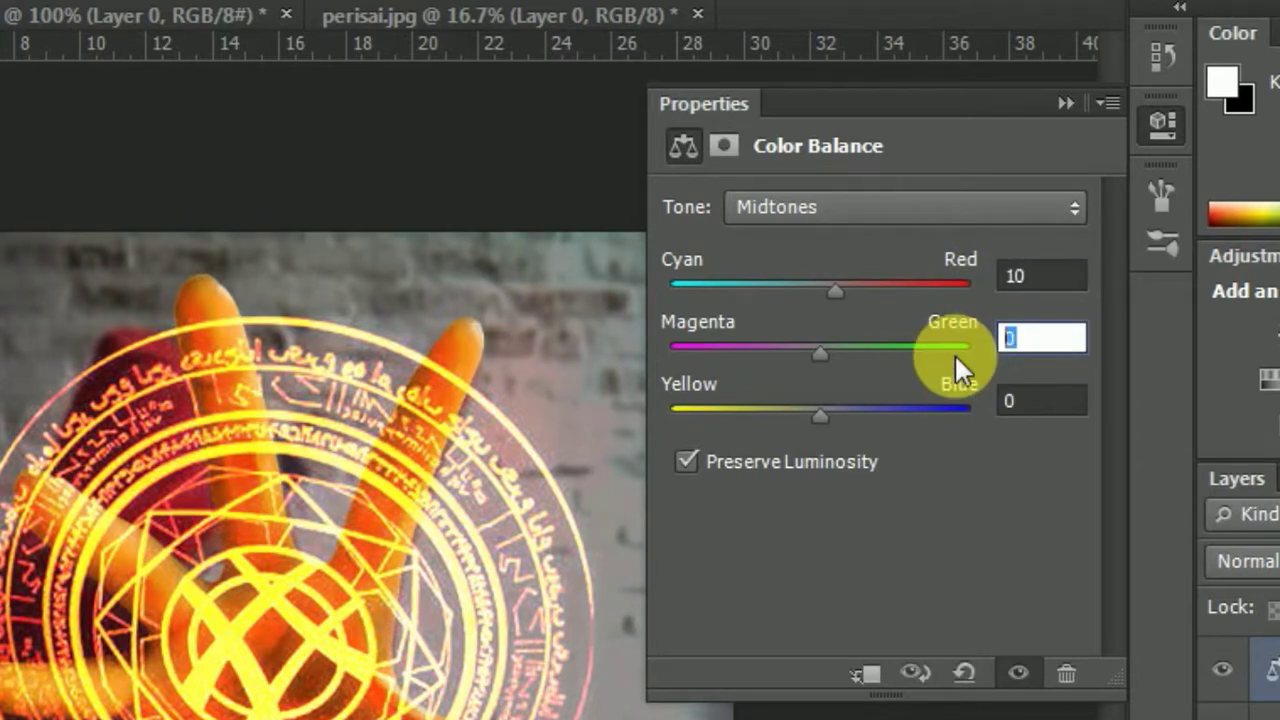
type("2")
left_click(1016, 401)
type("-10")
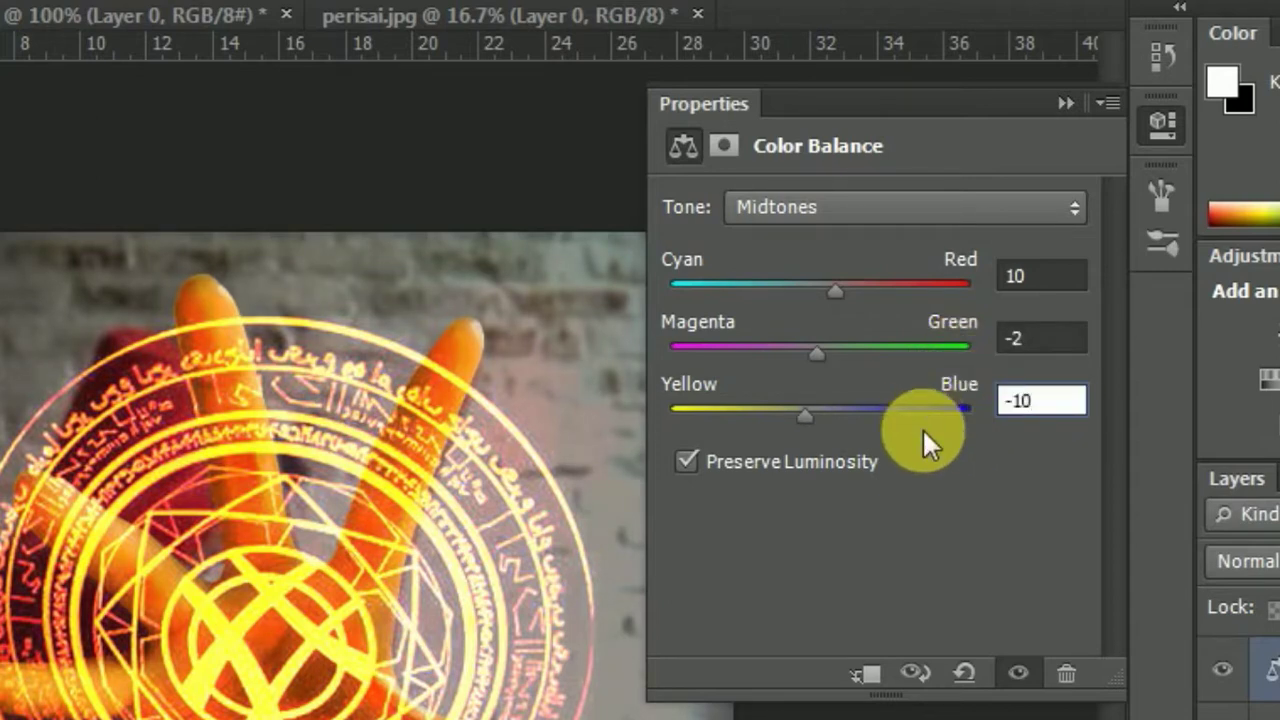
left_click(1065, 104)
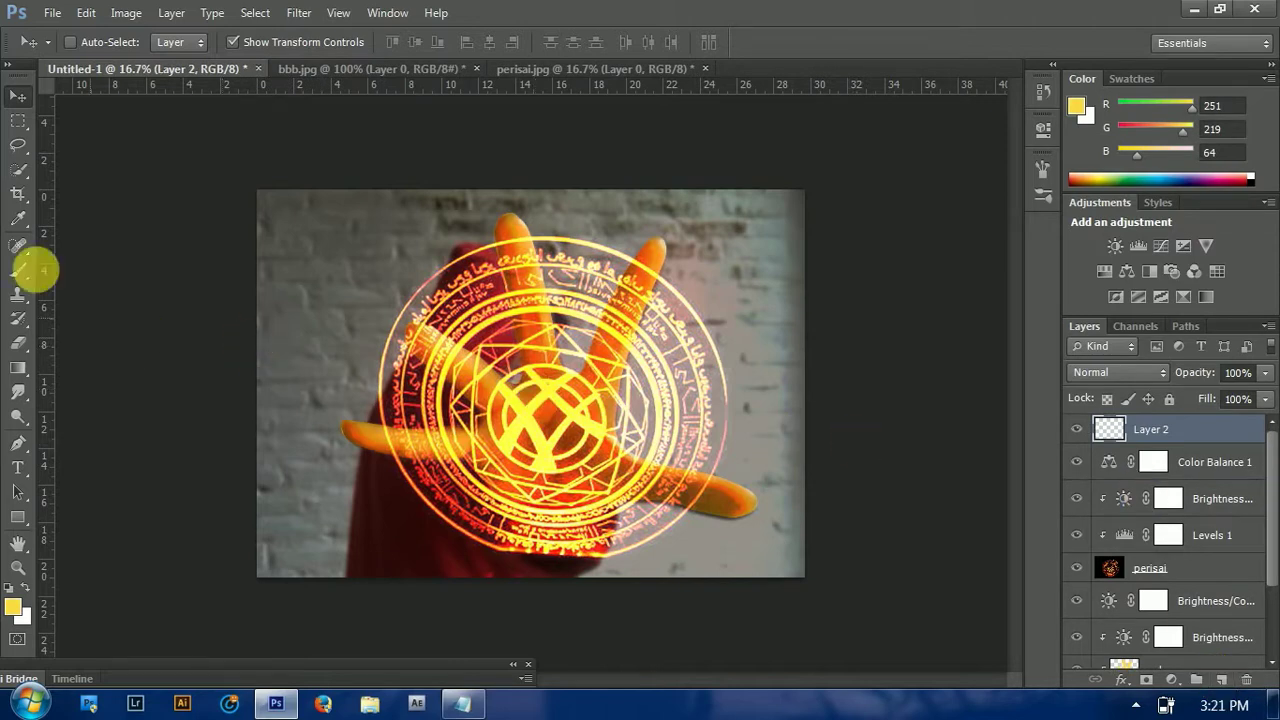
Choose a large, soft black brush (about 1753 px, 0% hardness)
left_click(18, 270)
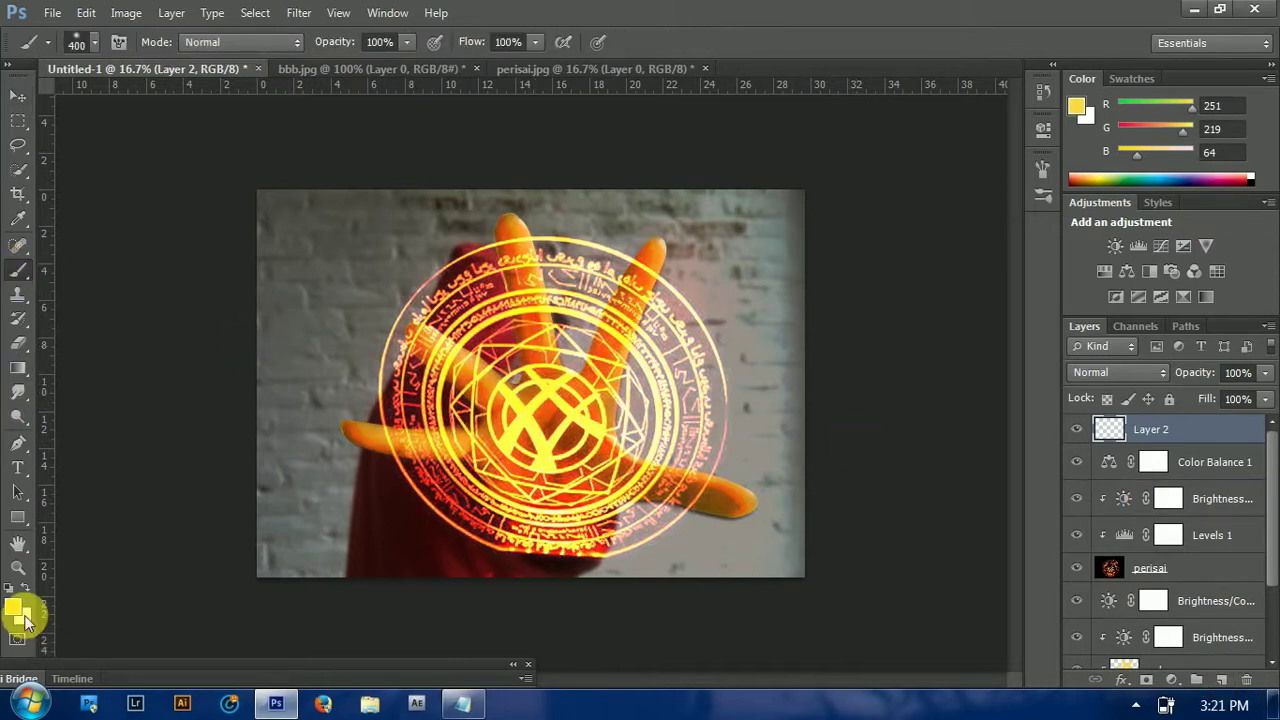
left_click(13, 607)
left_click(388, 405)
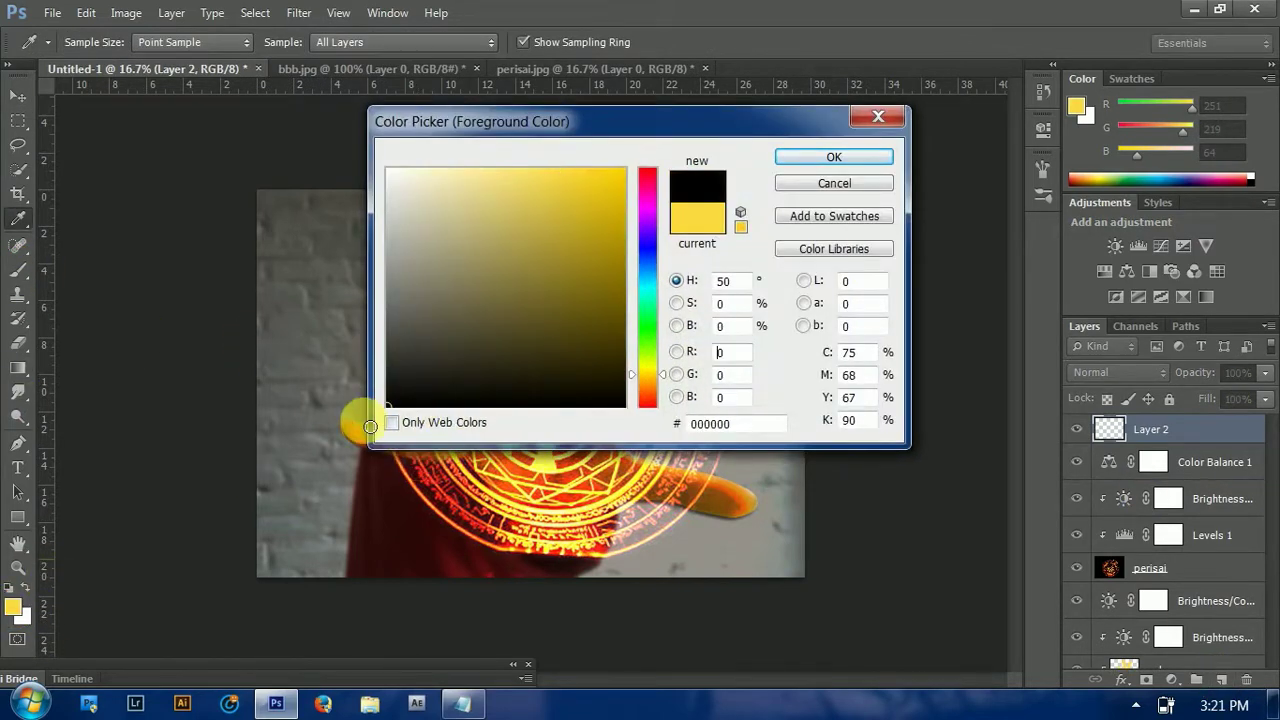
key("Return")
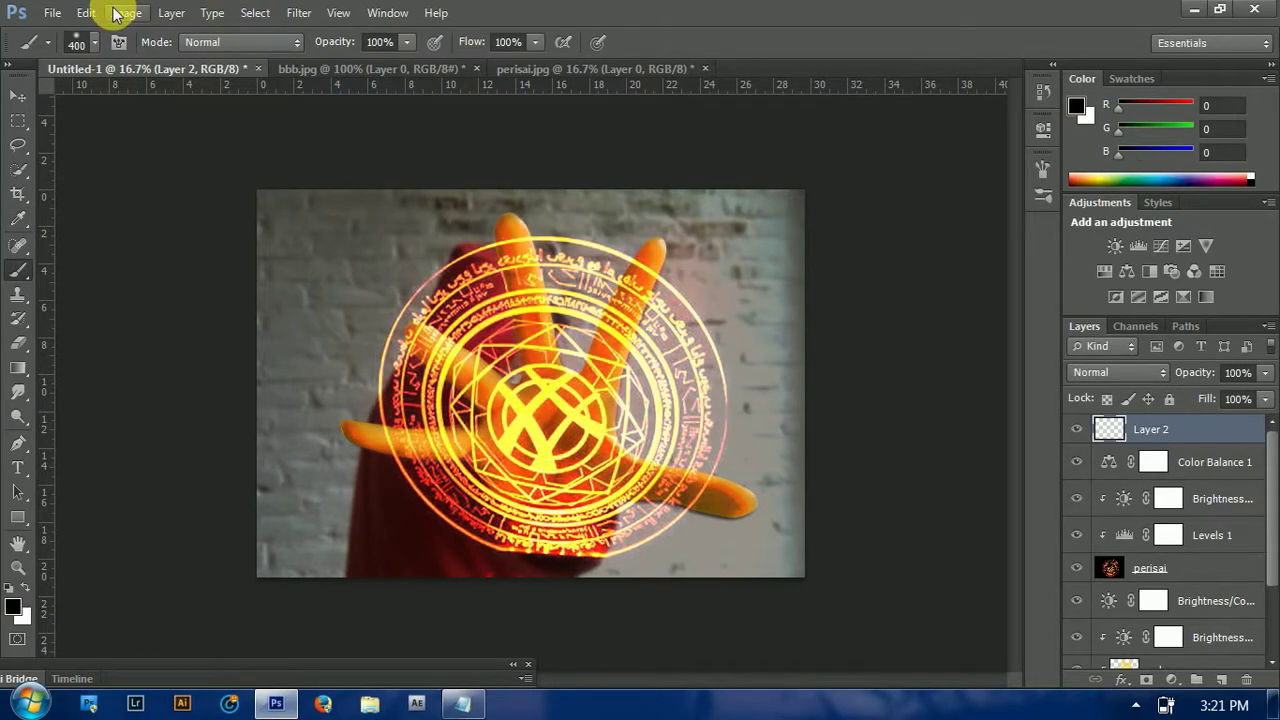
left_click(91, 40)
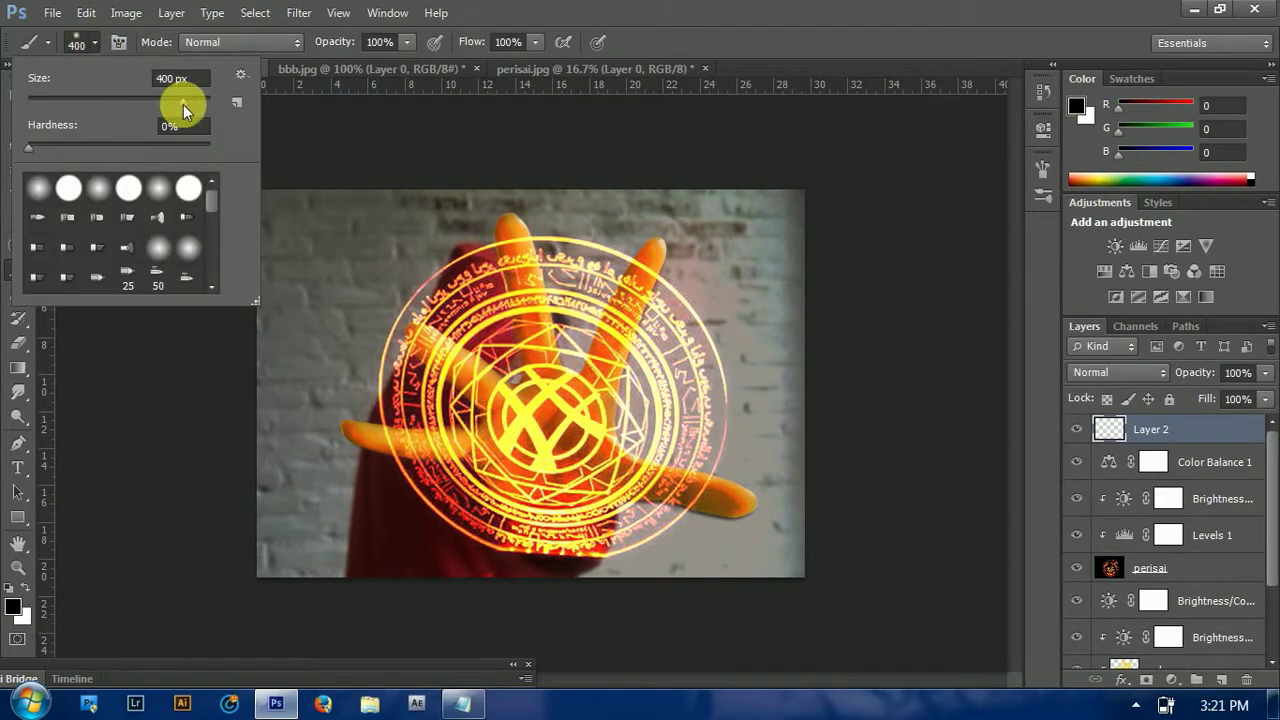
left_click_drag(186, 98, 197, 101)
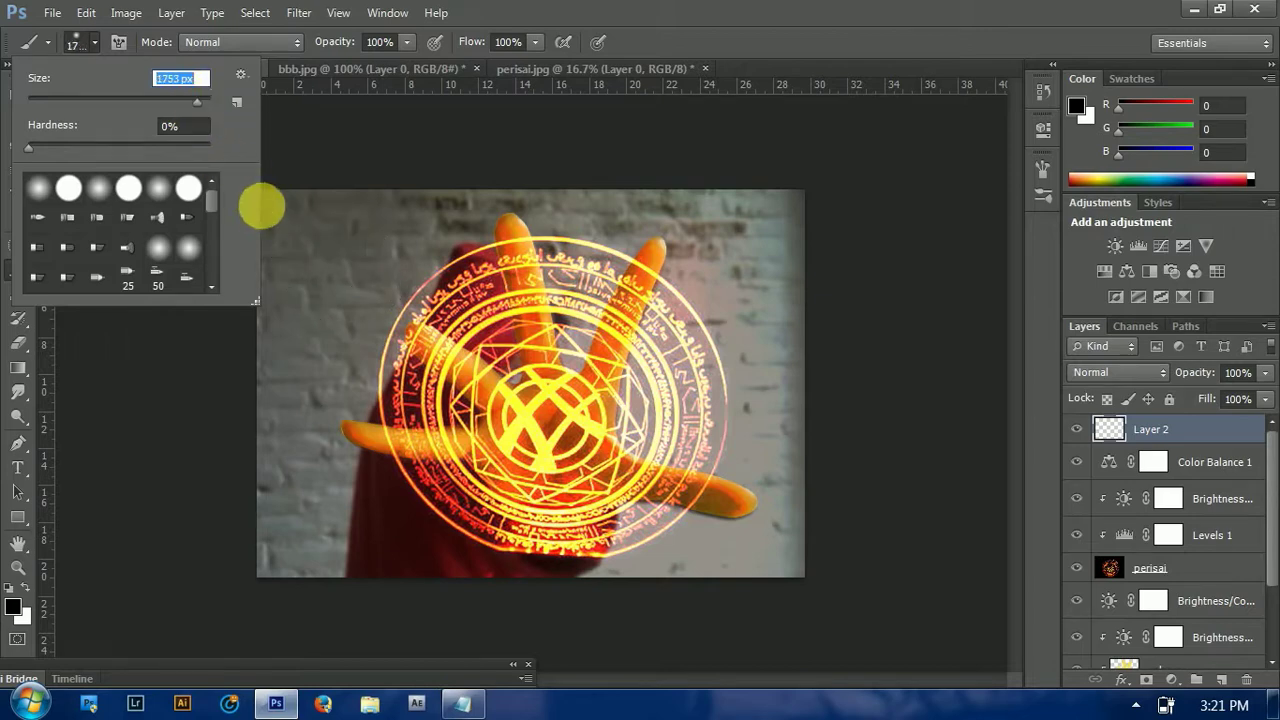
At 15% opacity and 25% flow, brush black over the left side and top edges
left_click(407, 42)
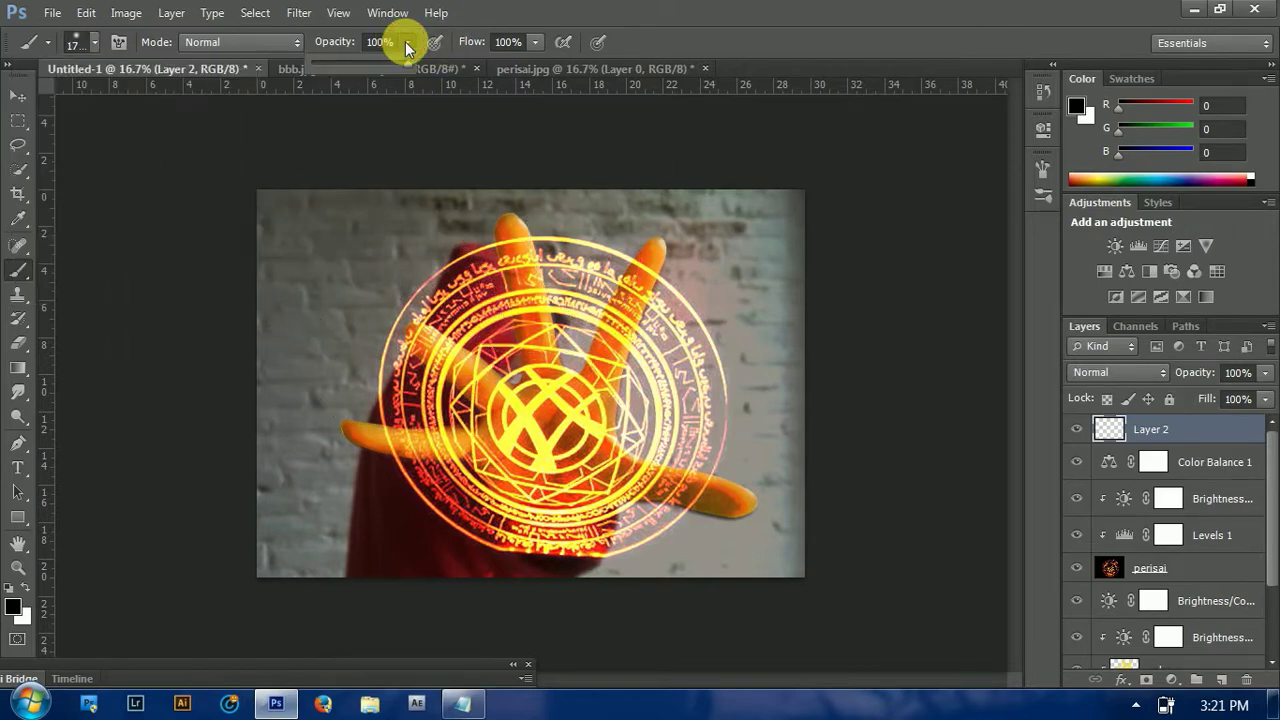
left_click_drag(407, 42, 326, 63)
left_click(535, 42)
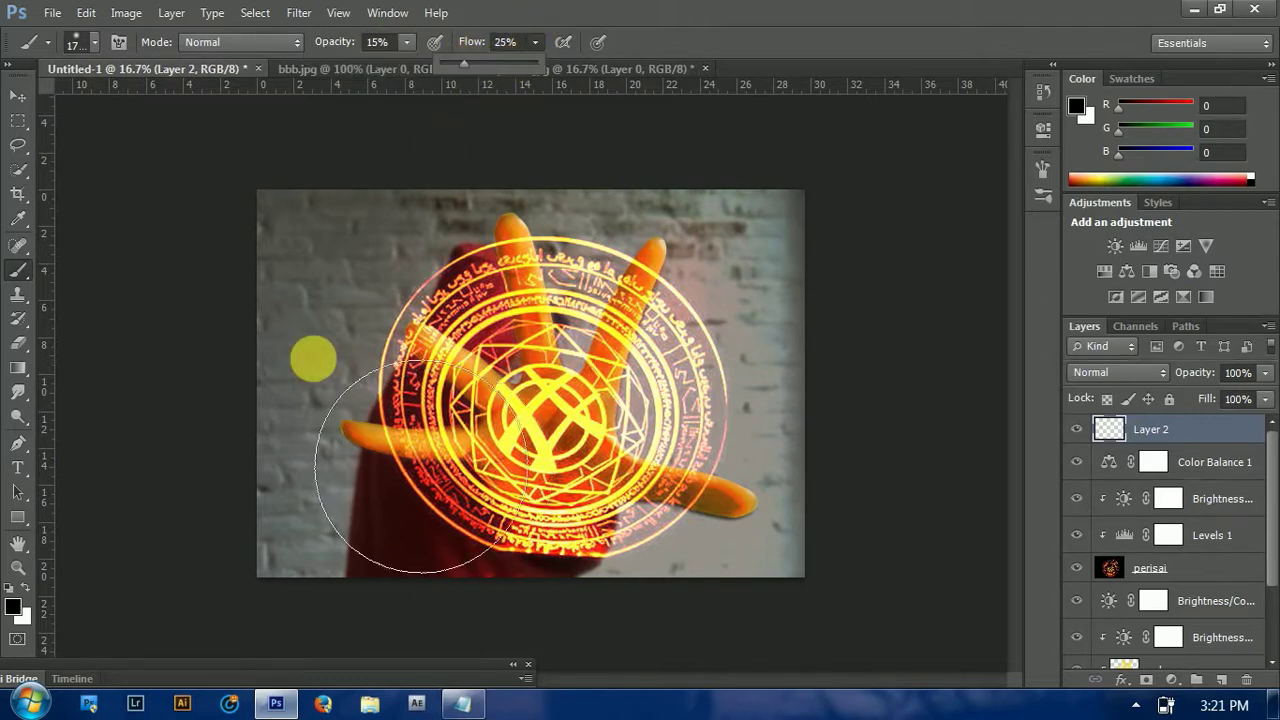
left_click(362, 170)
mouse_move(348, 199)
left_mouse_down()
mouse_move(445, 600)
mouse_move(883, 597)
mouse_move(894, 337)
mouse_move(689, 246)
mouse_move(914, 291)
mouse_move(818, 242)
mouse_move(908, 443)
mouse_move(872, 680)
mouse_move(643, 712)
mouse_move(450, 712)
mouse_move(314, 629)
mouse_move(326, 622)
mouse_move(271, 513)
mouse_move(337, 479)
mouse_move(357, 657)
mouse_move(545, 715)
left_mouse_up()
mouse_move(432, 645)
left_mouse_down()
mouse_move(214, 277)
mouse_move(406, 191)
mouse_move(874, 380)
left_mouse_up()
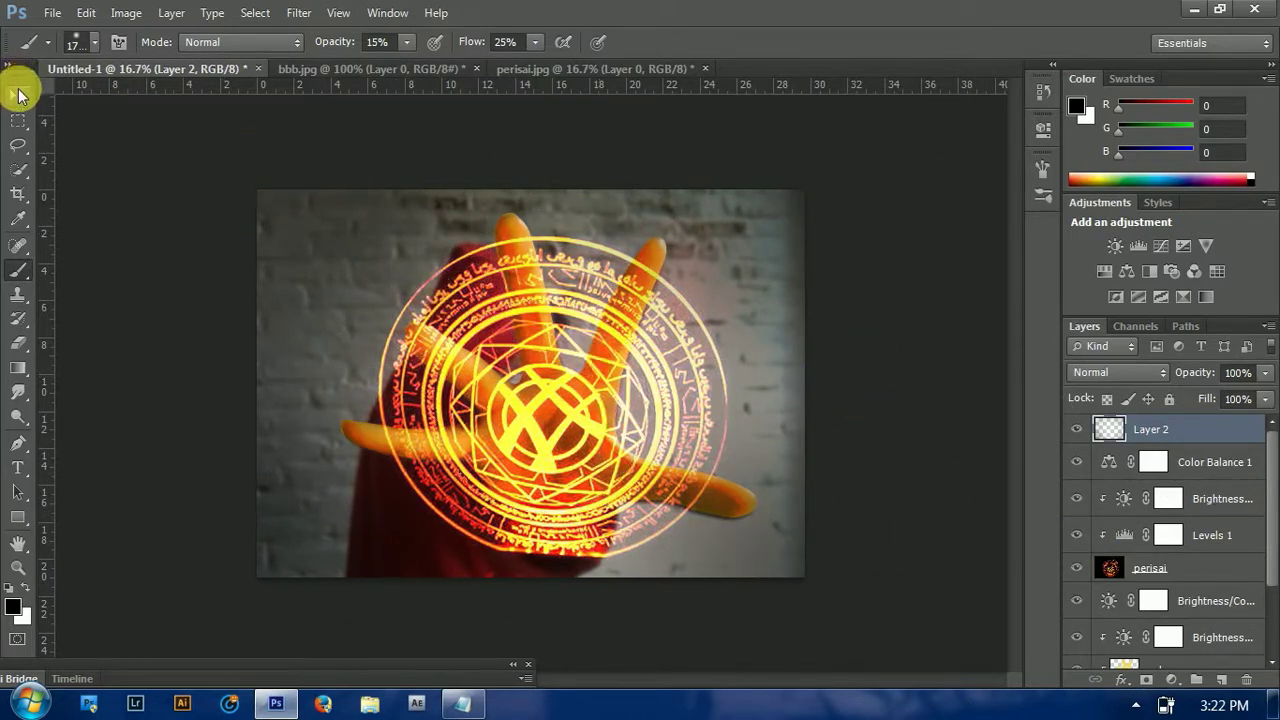
Switch to the Move tool and zoom the composite view to 23.1%
left_click(18, 95)
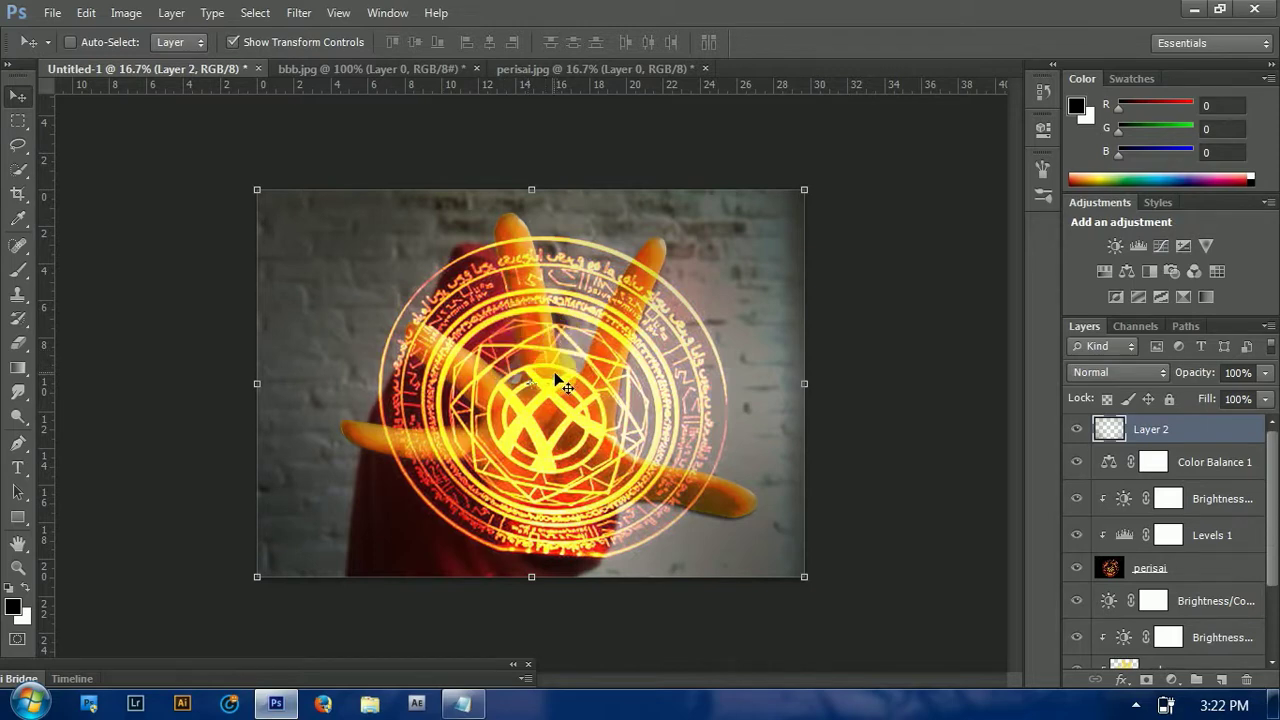
left_click(527, 558)
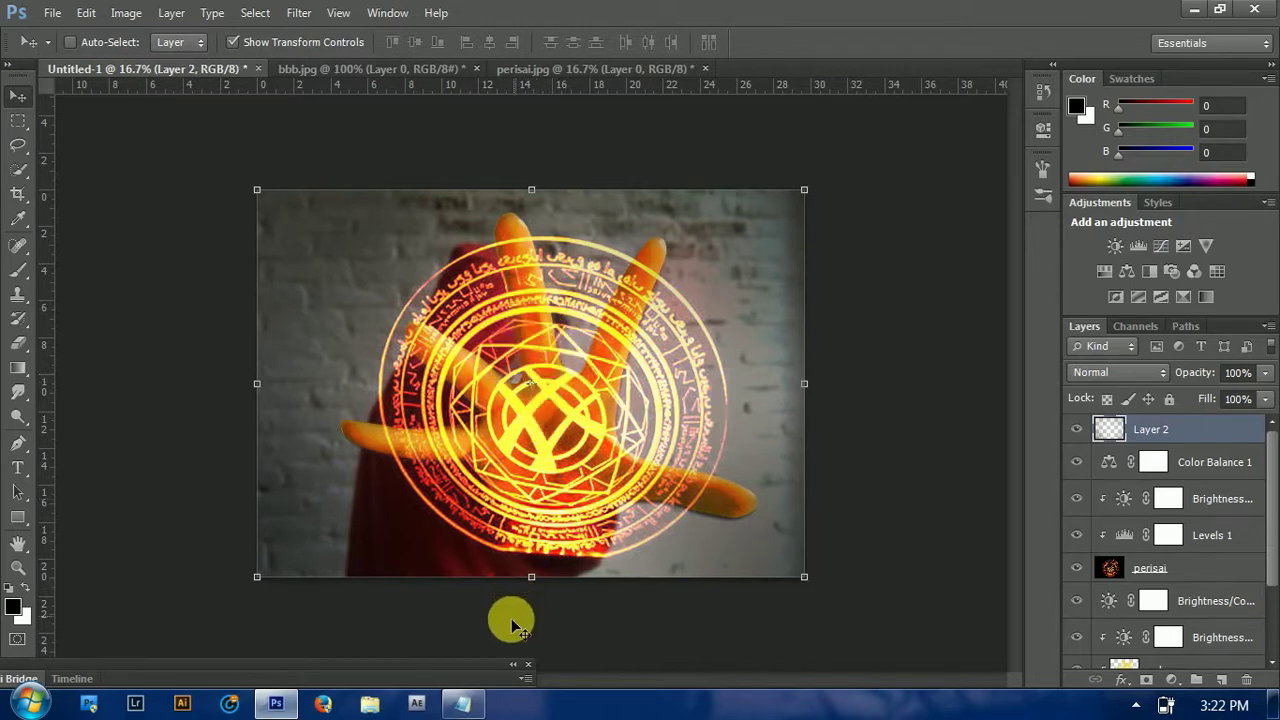
left_click(470, 707)
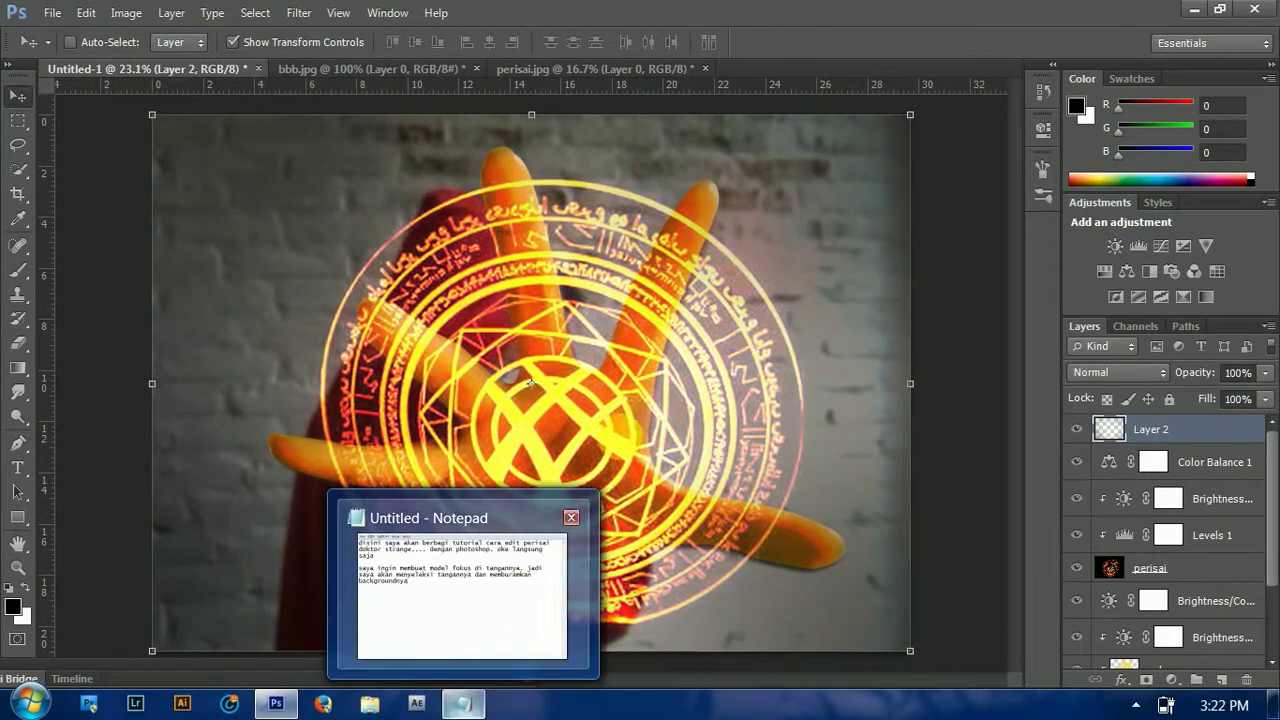
On a new line in the Notepad notes, type the sign-off 'sekian tutorial dari saya. jangan lupa like, share dan su…'
left_click(470, 703)
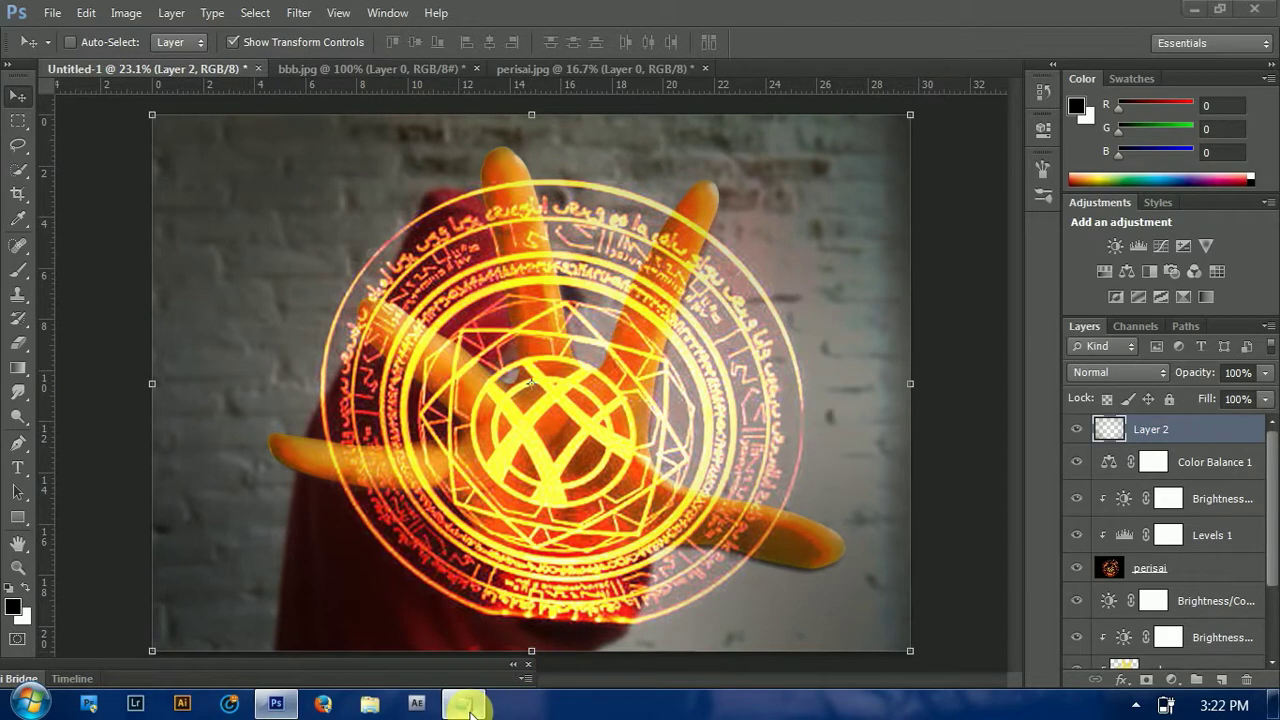
key("Return")
key("Return")
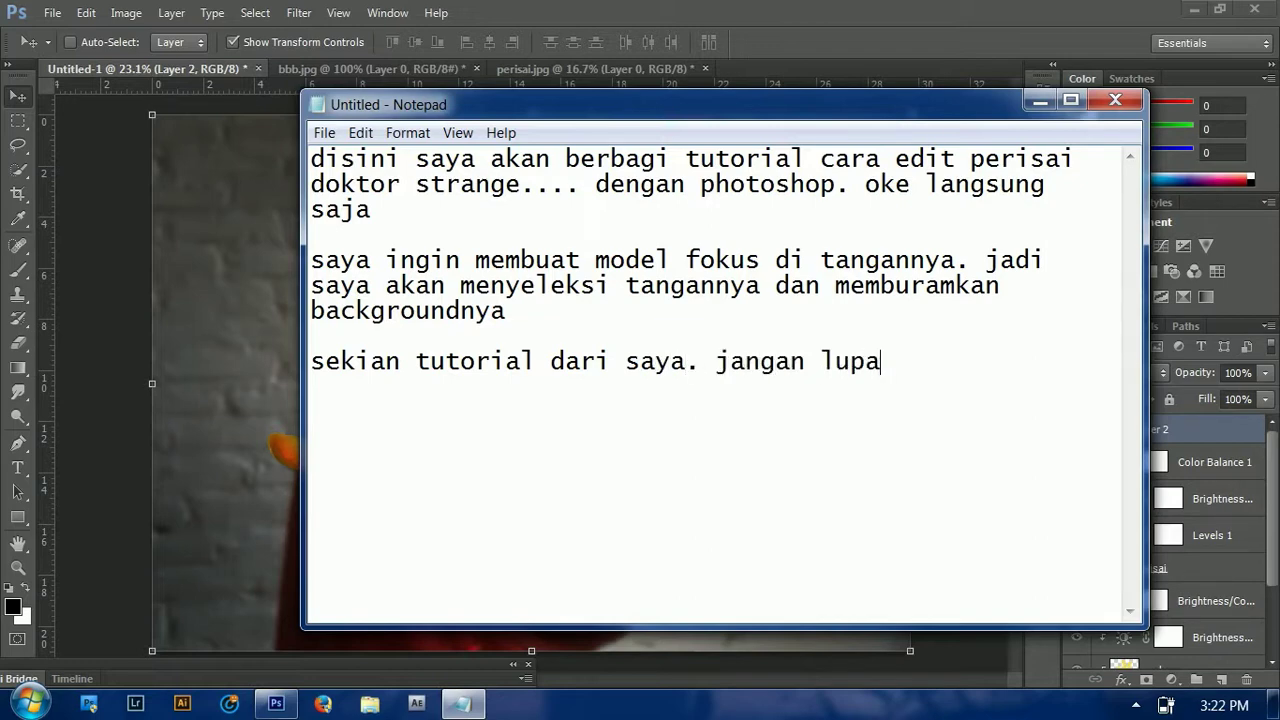
type(", share dan su")
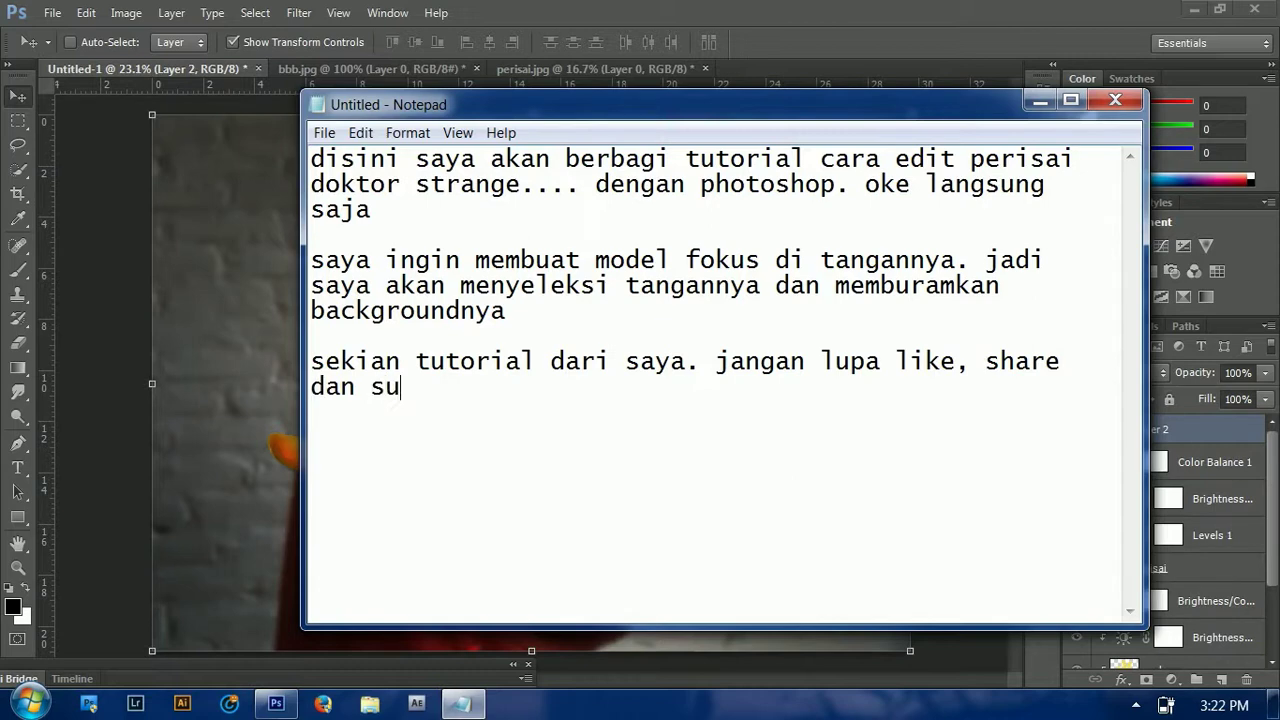